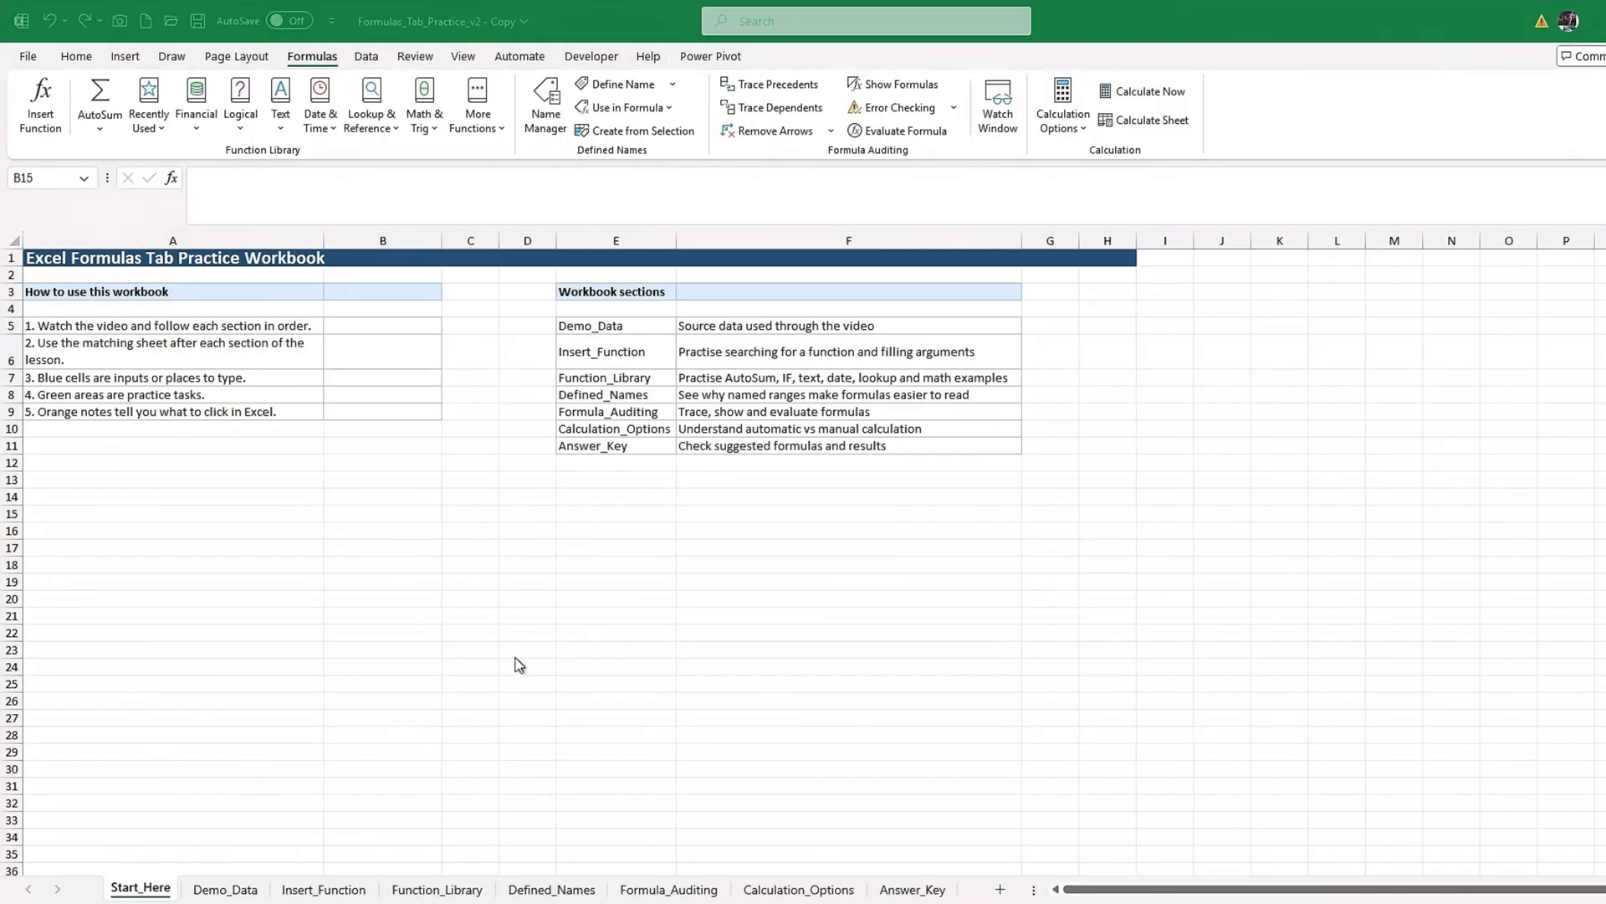
# - Look through the practice sheets from Insert_Function to Answer_Key to review the workbook's exercises
pyautogui.click(365, 428)
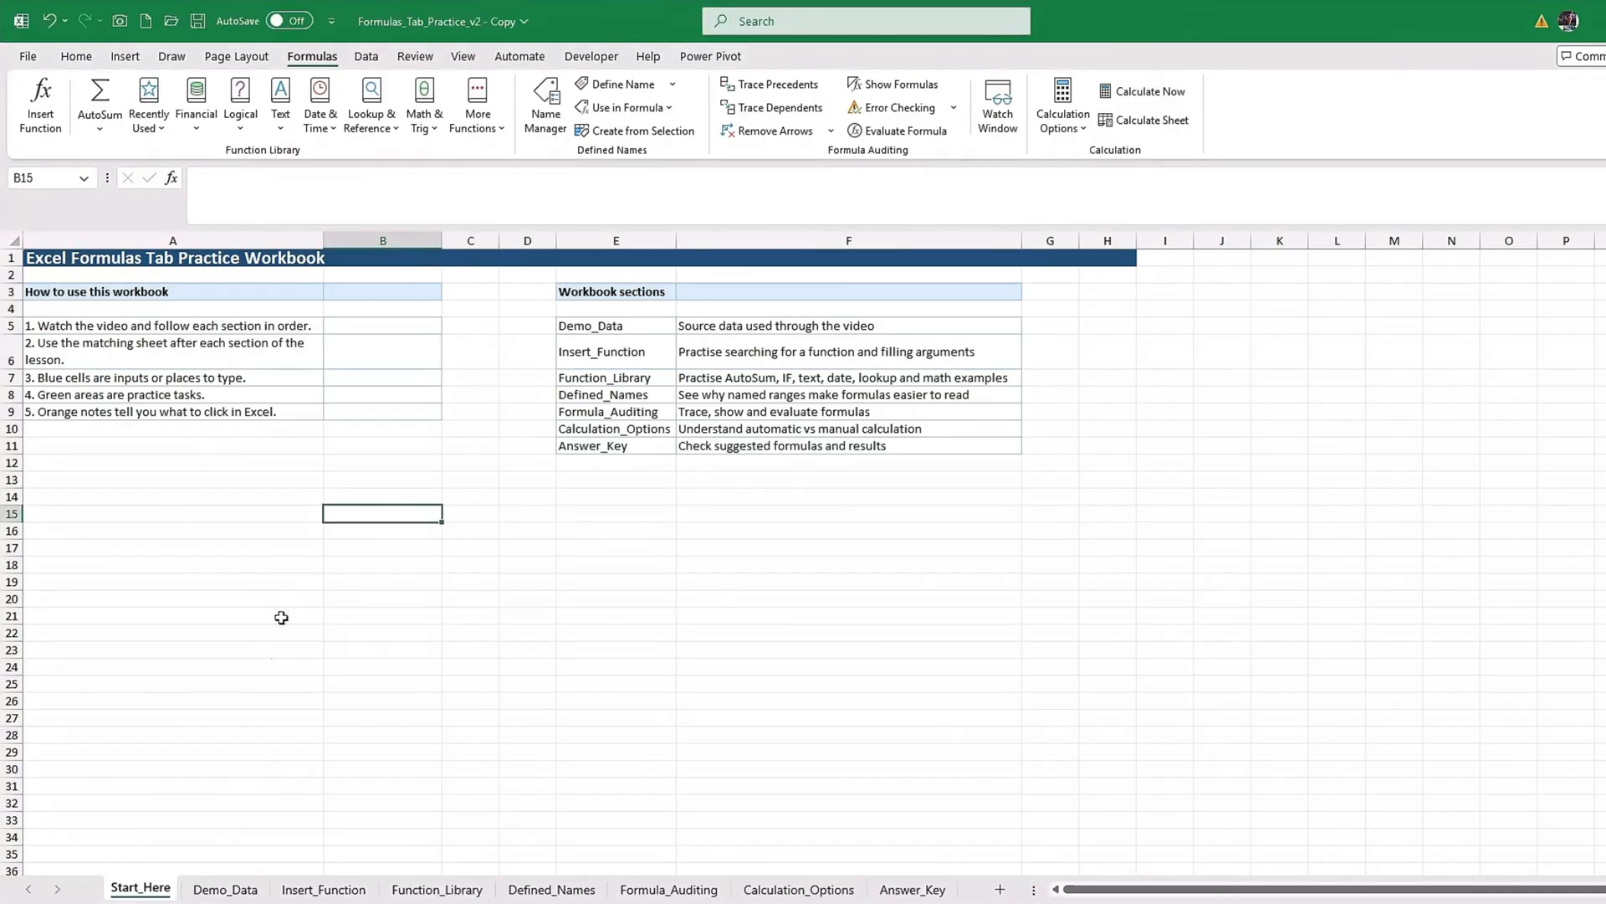
pyautogui.click(343, 892)
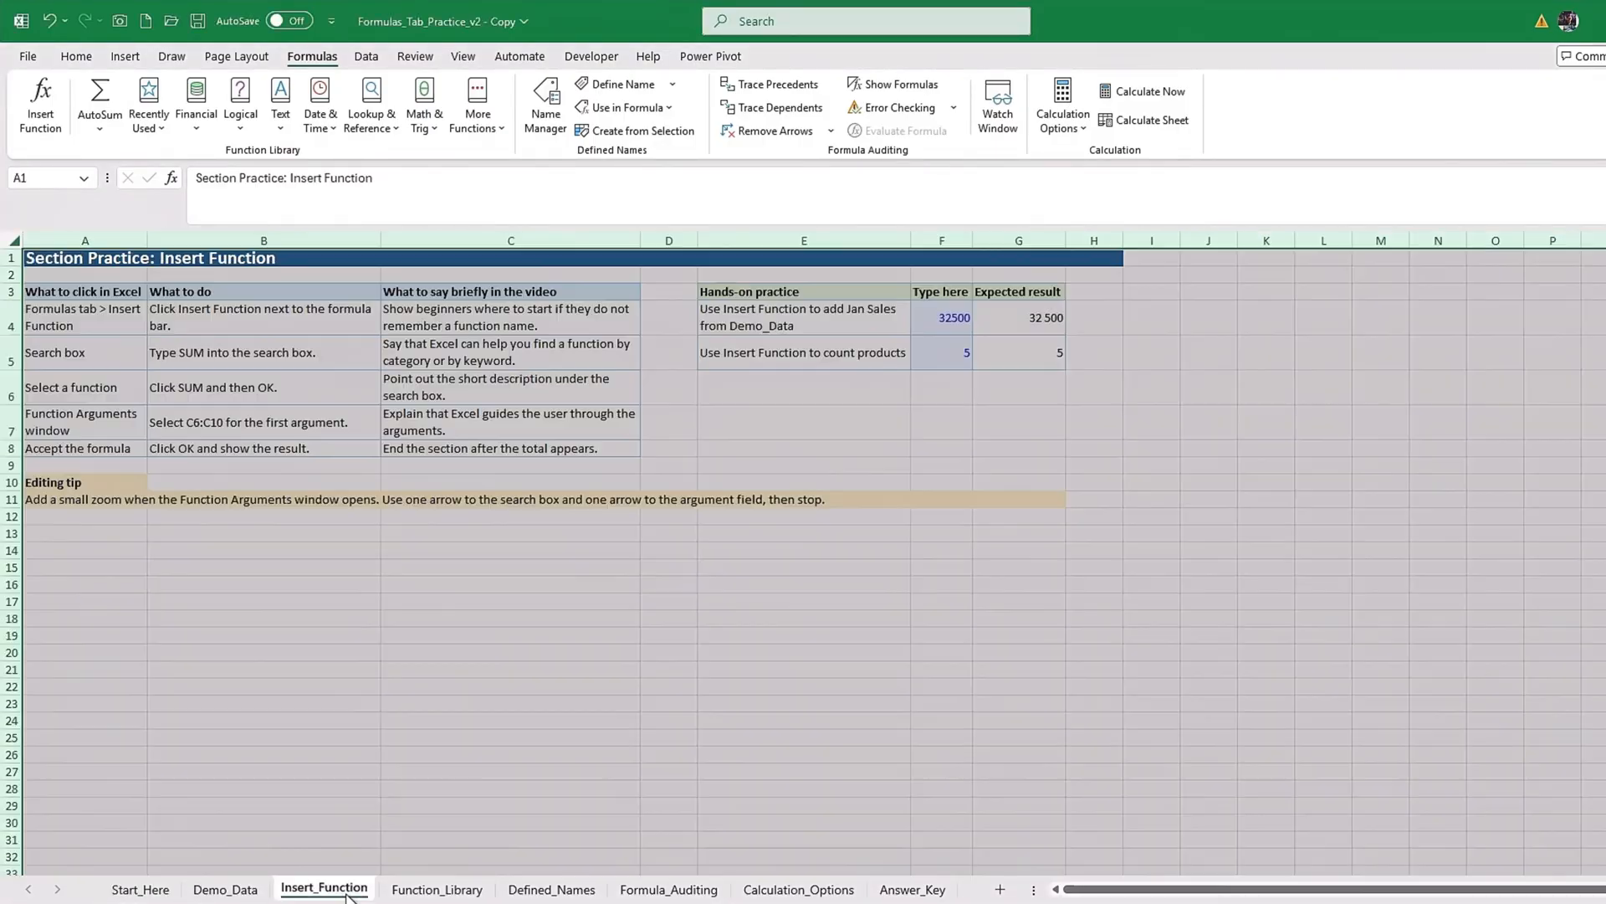
pyautogui.click(440, 890)
pyautogui.click(559, 892)
pyautogui.click(670, 892)
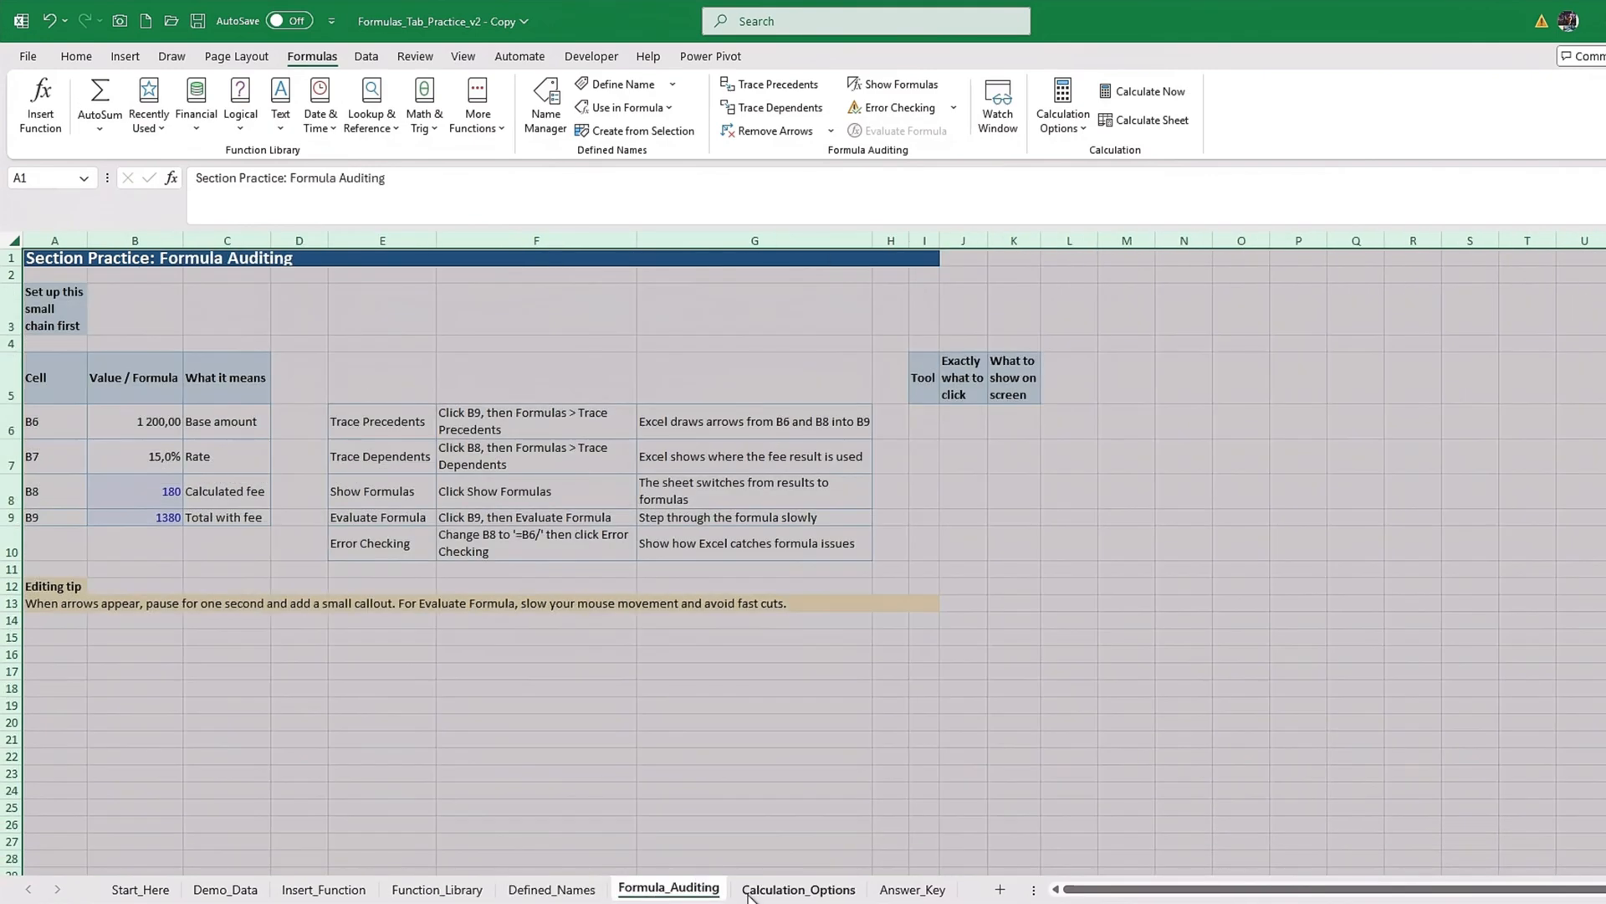
pyautogui.click(762, 892)
pyautogui.click(904, 892)
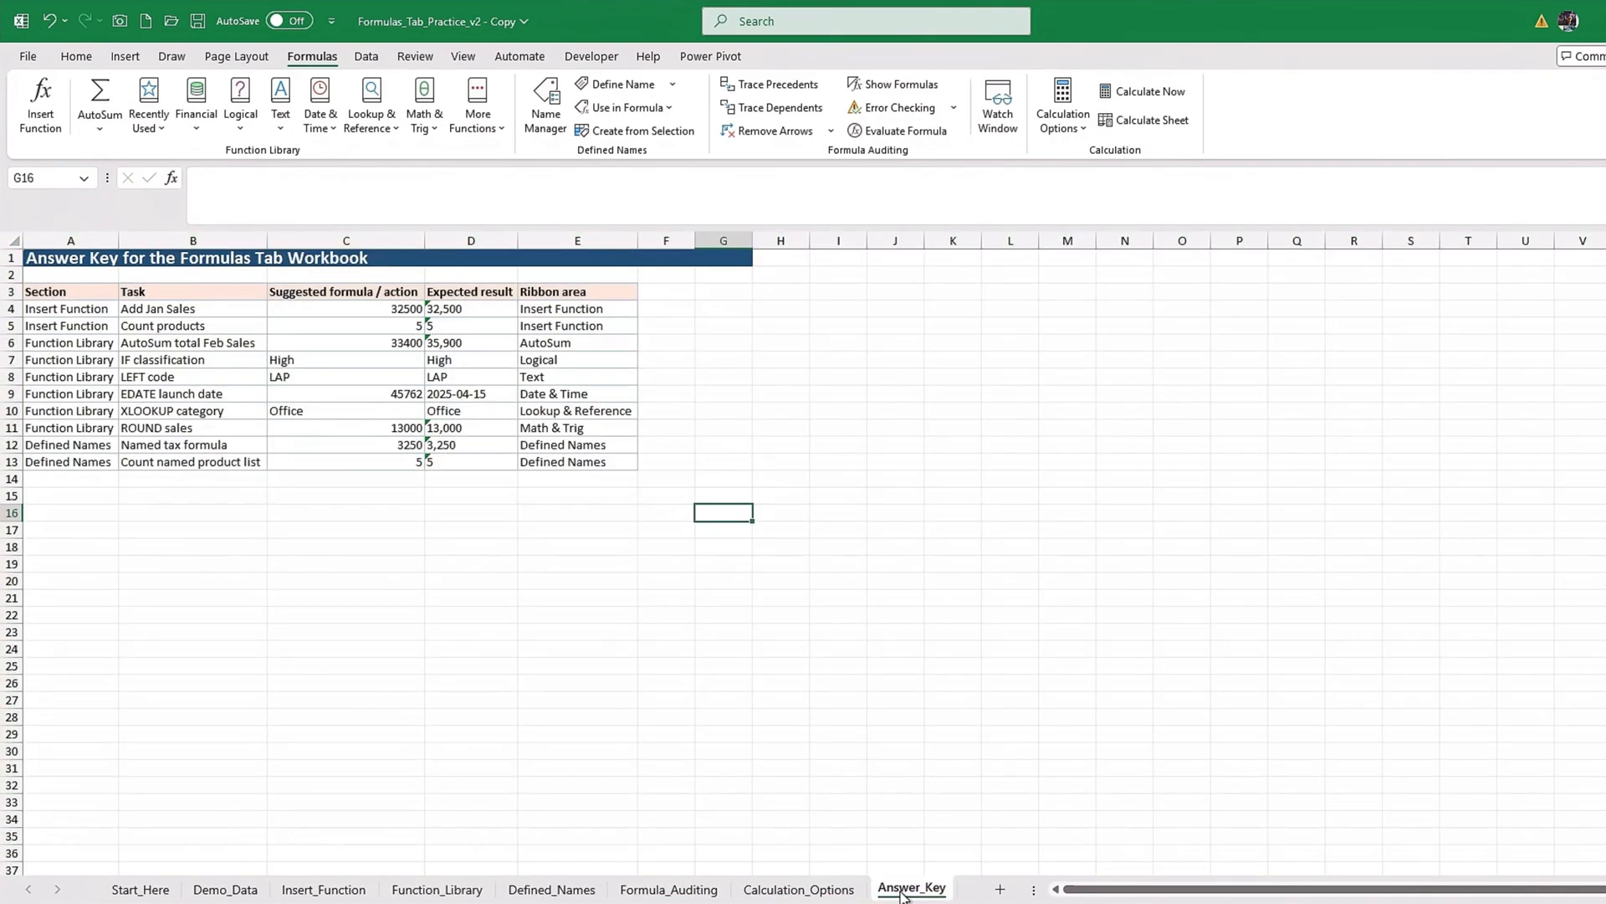
pyautogui.click(422, 800)
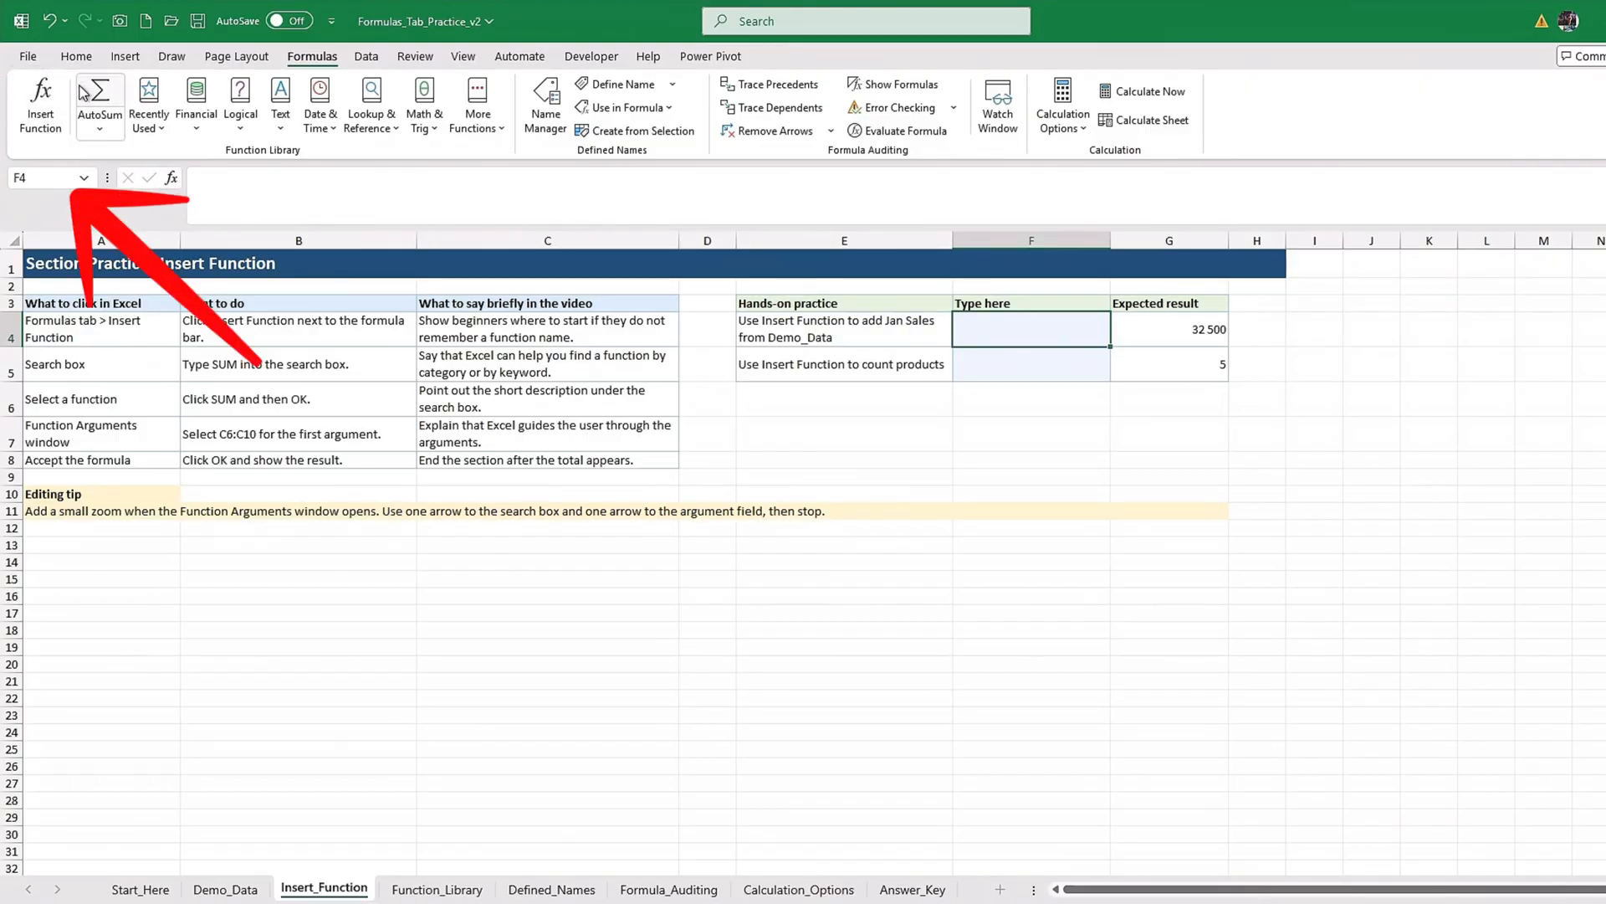
# - Find the SUM function by searching all function categories for "Sum" and start it in cell F4 of the Insert_Function sheet
pyautogui.click(41, 126)
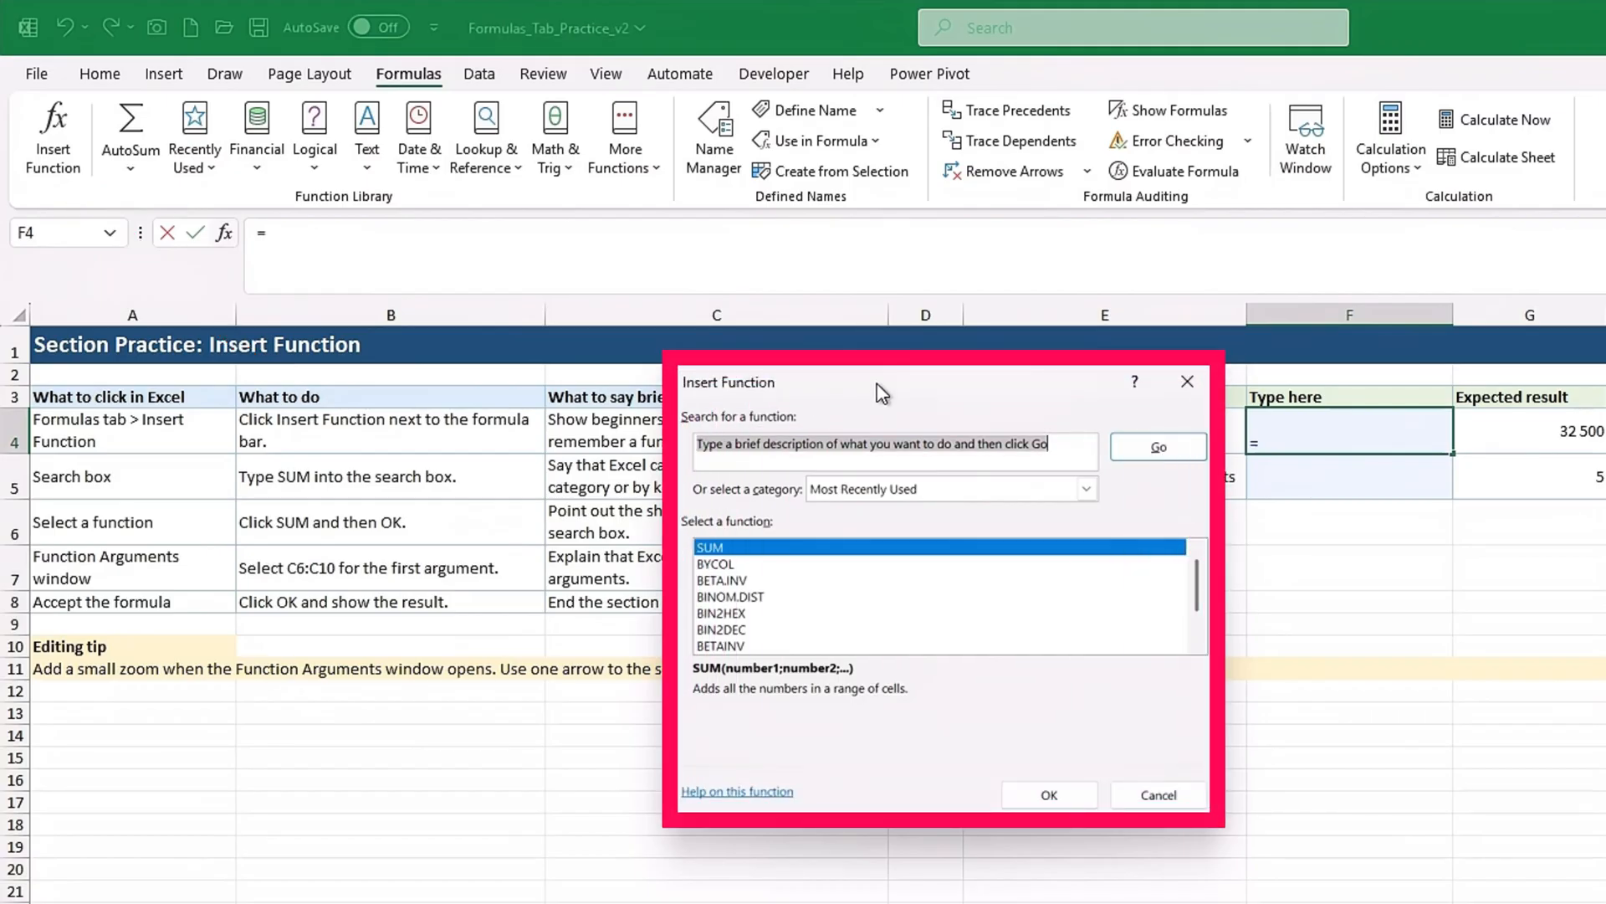
pyautogui.click(976, 490)
pyautogui.click(858, 533)
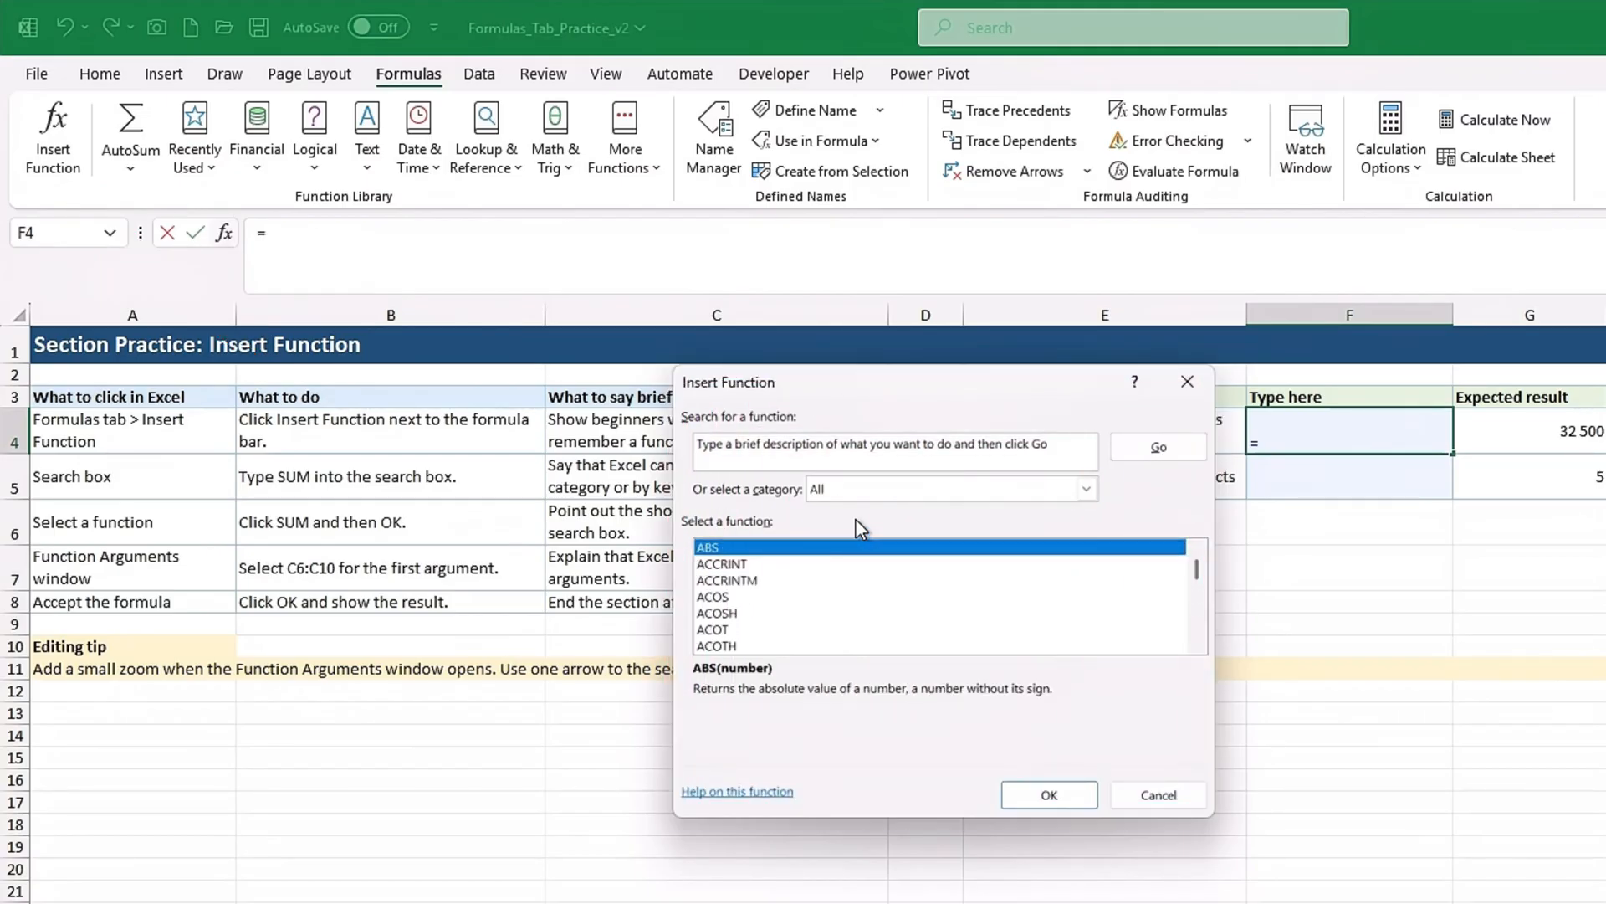
pyautogui.click(831, 446)
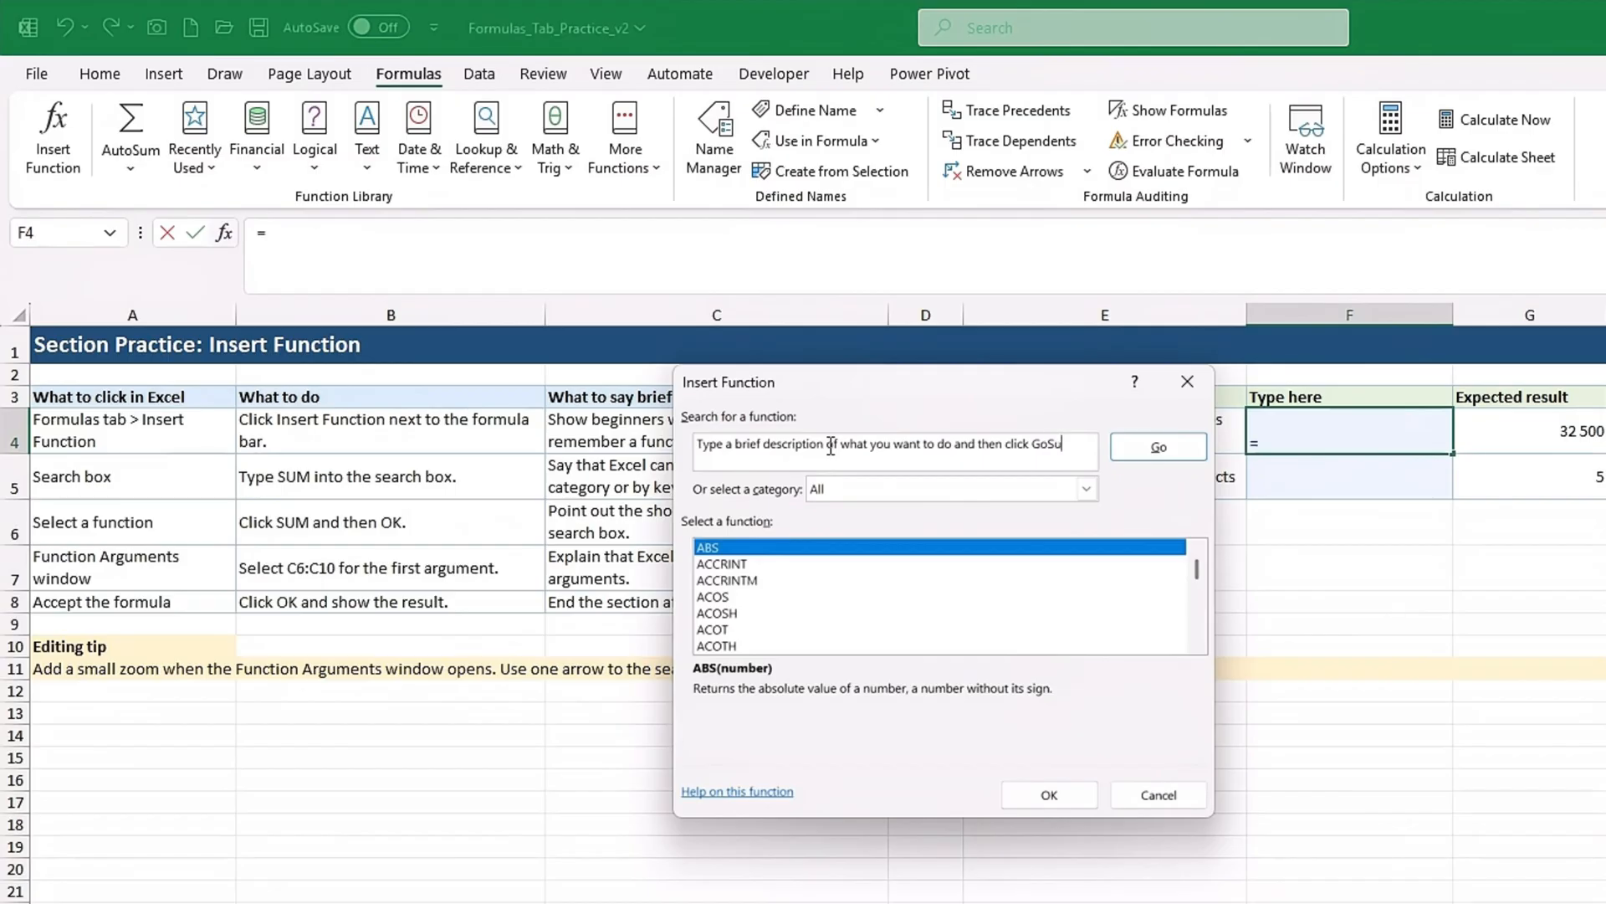
pyautogui.write('Su')
pyautogui.hotkey('ctrl', 'a')
pyautogui.write('Su')
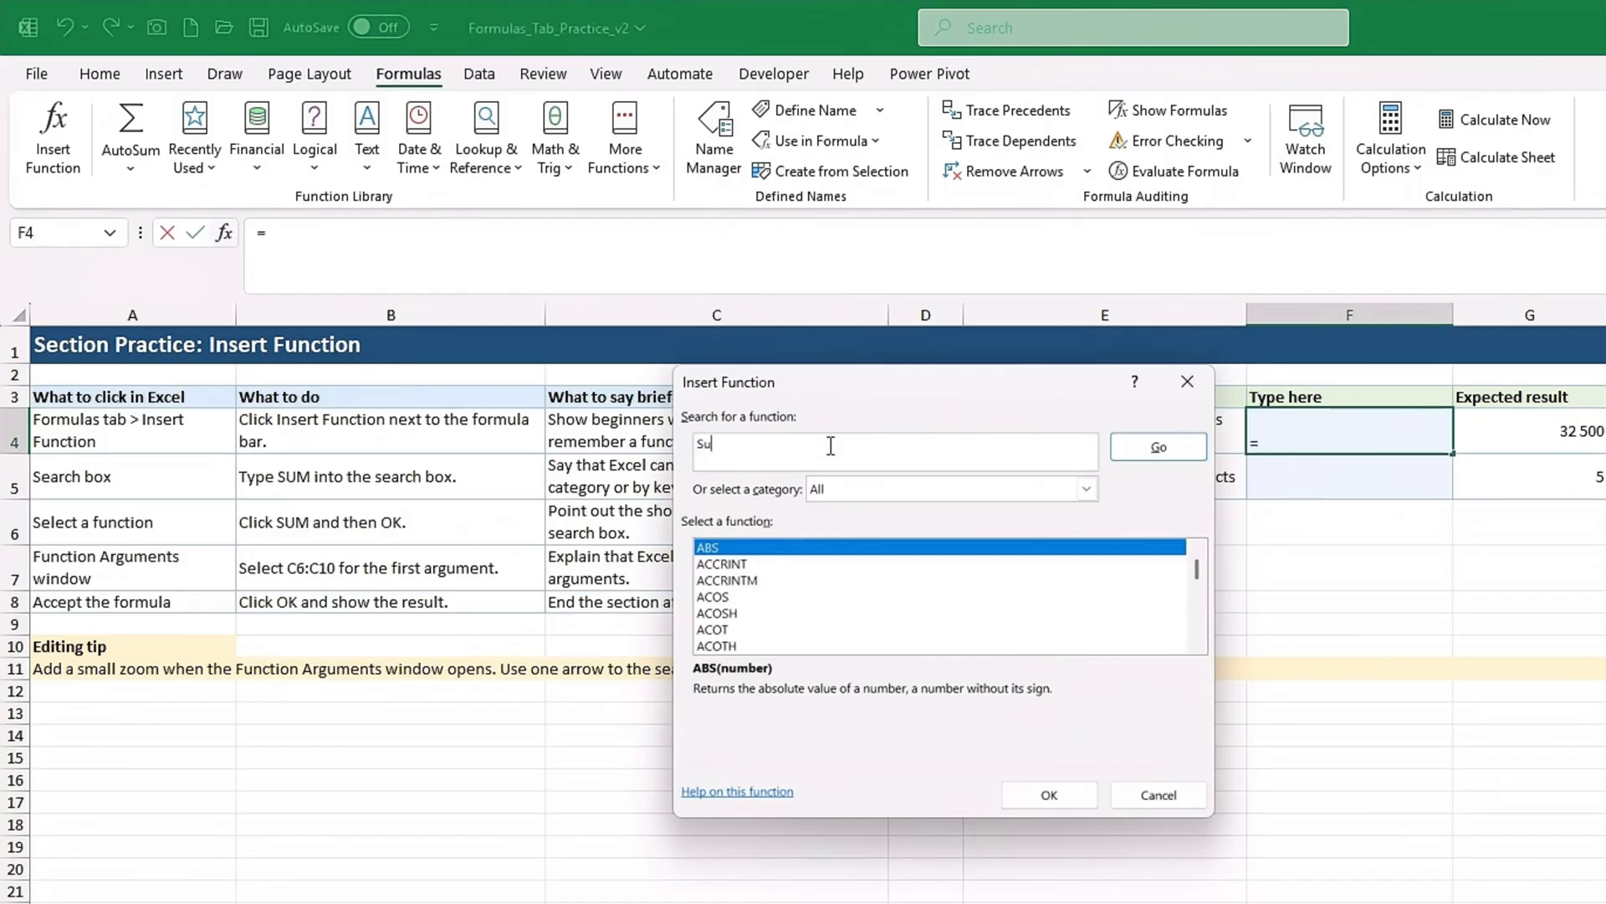
pyautogui.click(1159, 446)
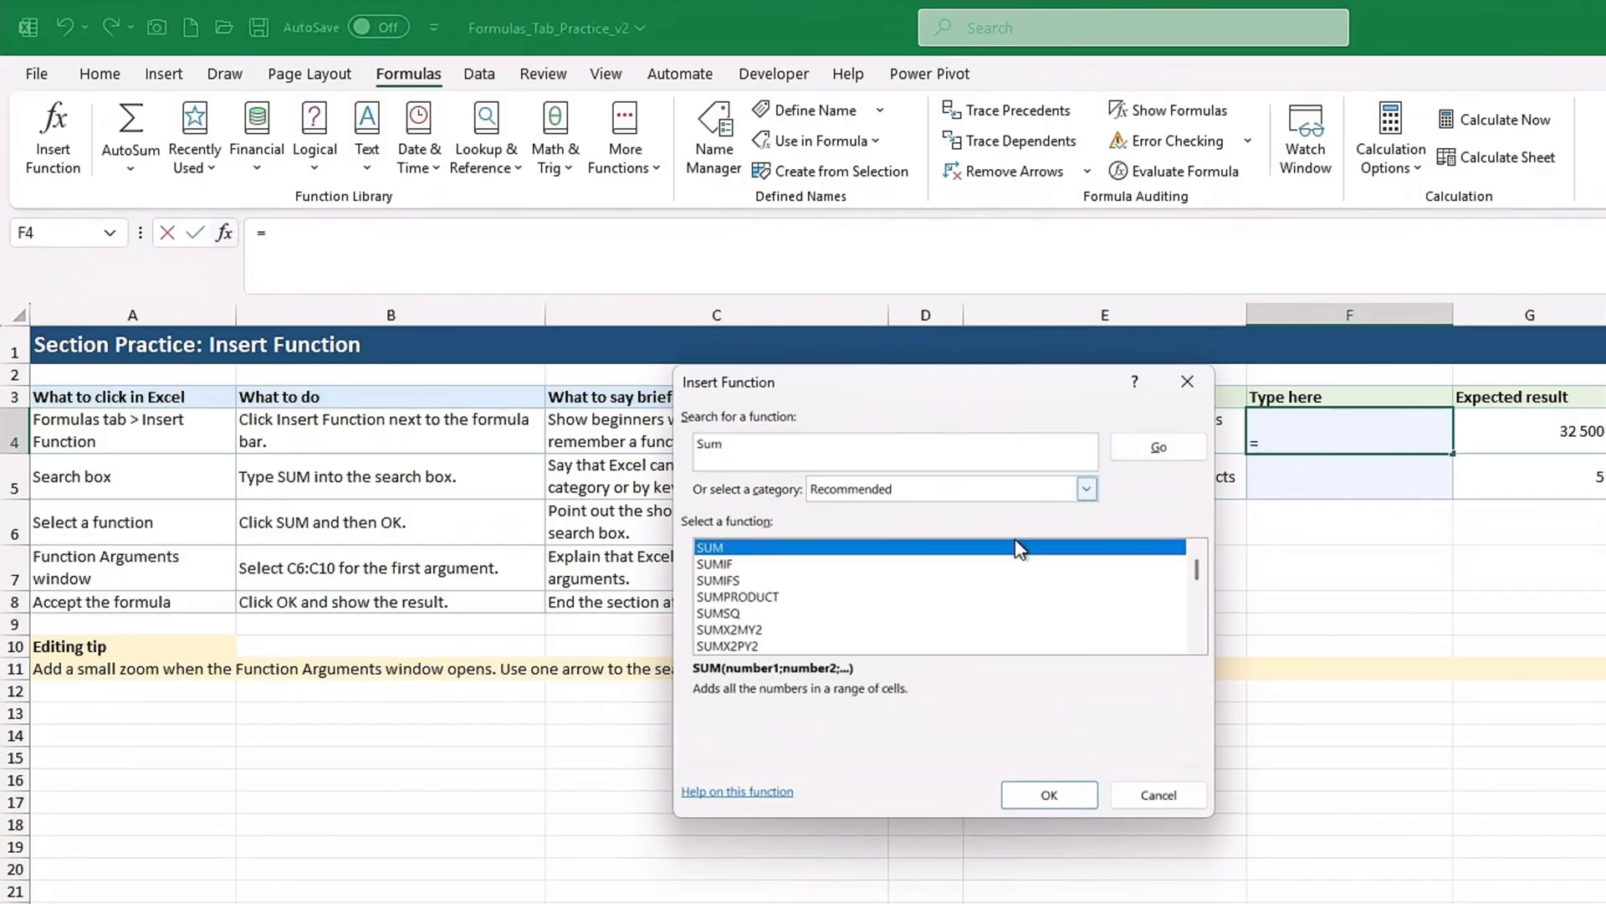
pyautogui.click(1036, 799)
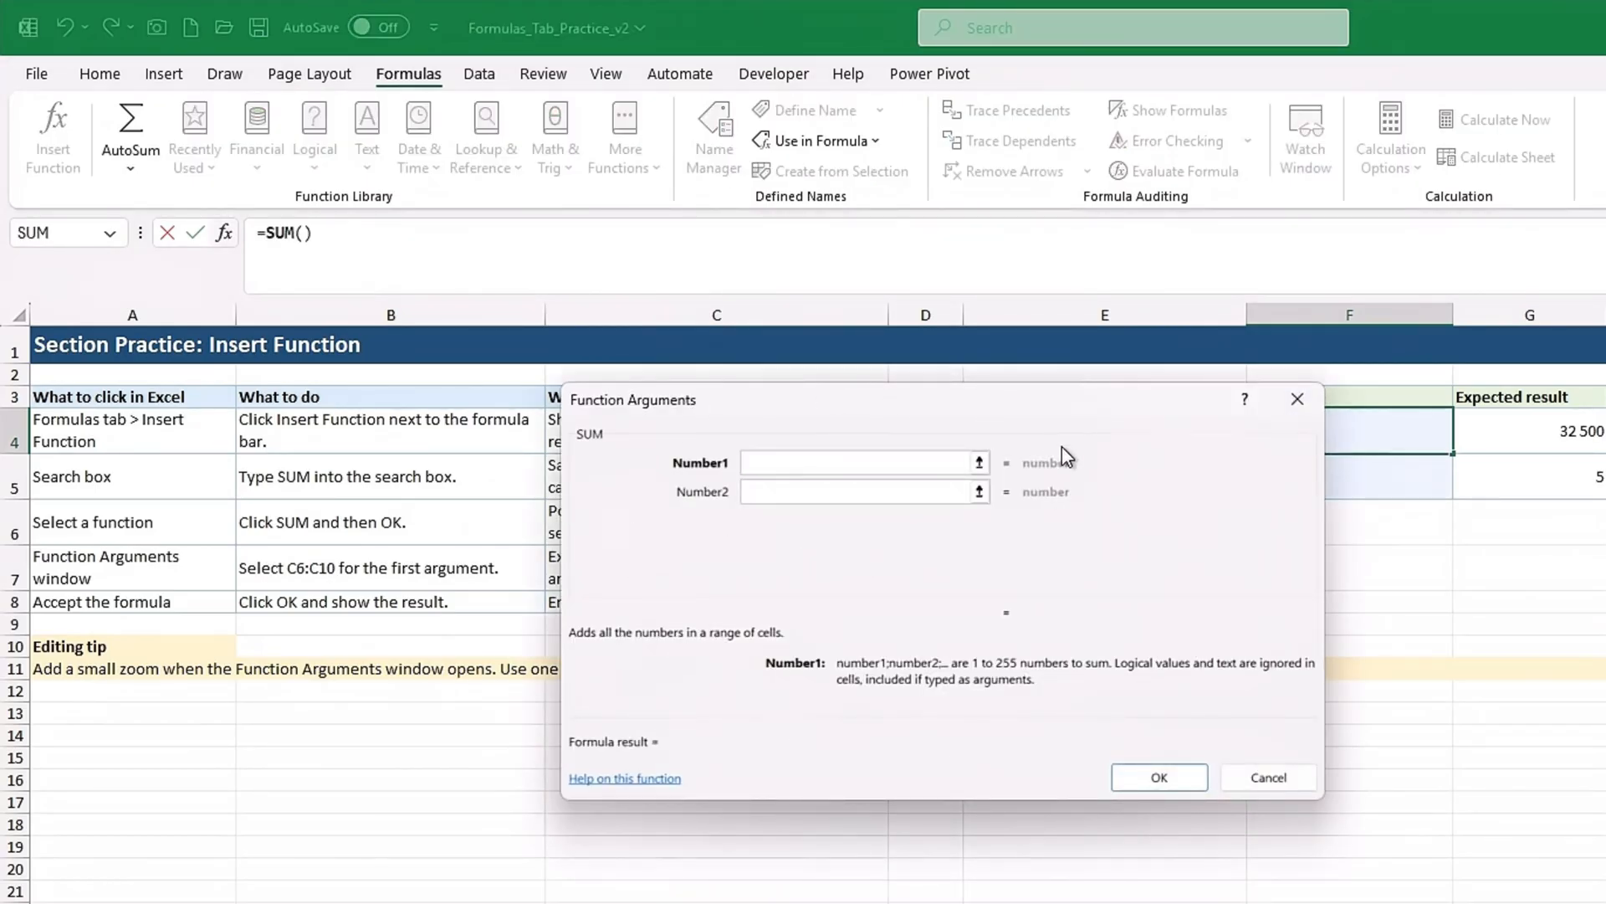
# - Set the first SUM argument to the Jan Sales range C6:C10 on the Demo_Data sheet and accept the formula
pyautogui.click(217, 903)
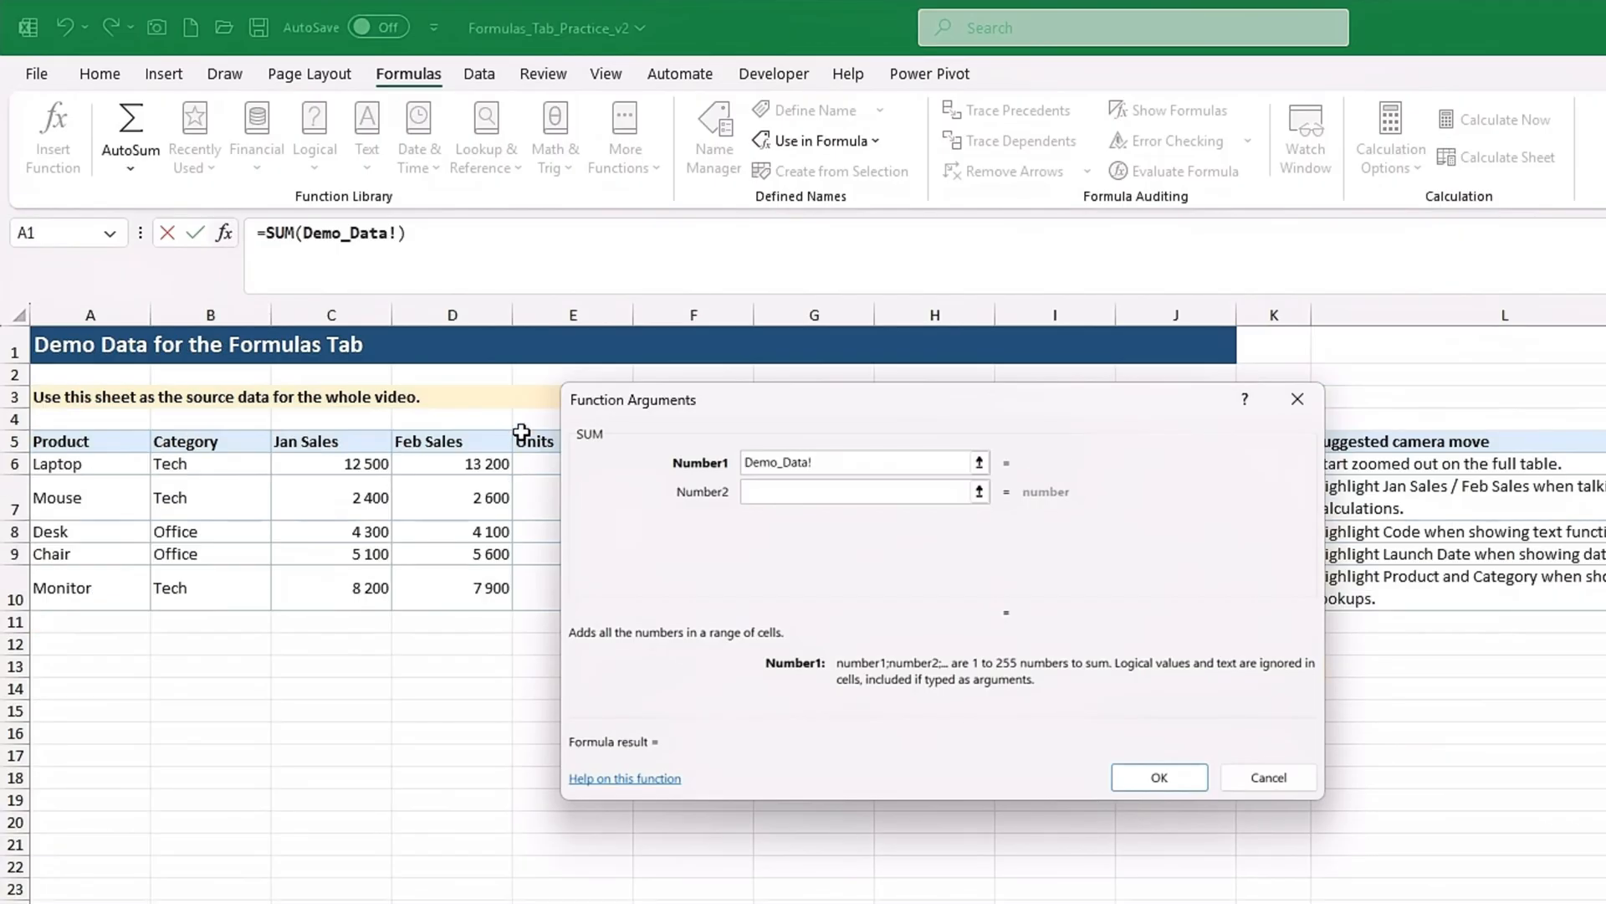
pyautogui.moveTo(349, 475); pyautogui.dragTo(351, 589)
pyautogui.click(1188, 778)
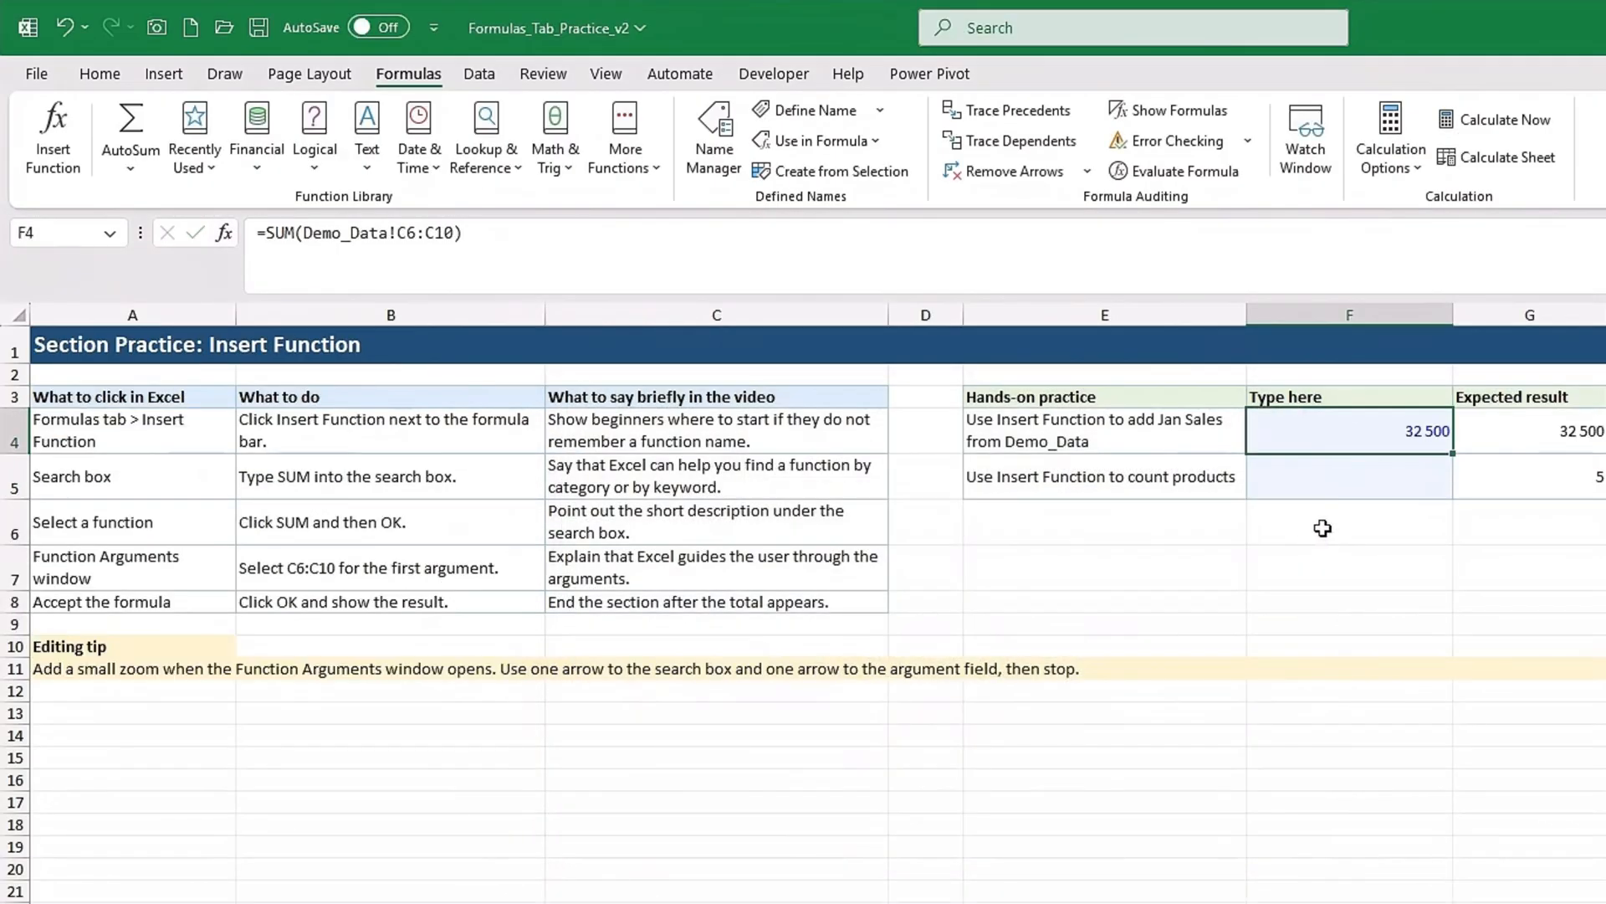
# - Search all function categories for "count" and start the COUNTA function in cell F5
pyautogui.click(1362, 484)
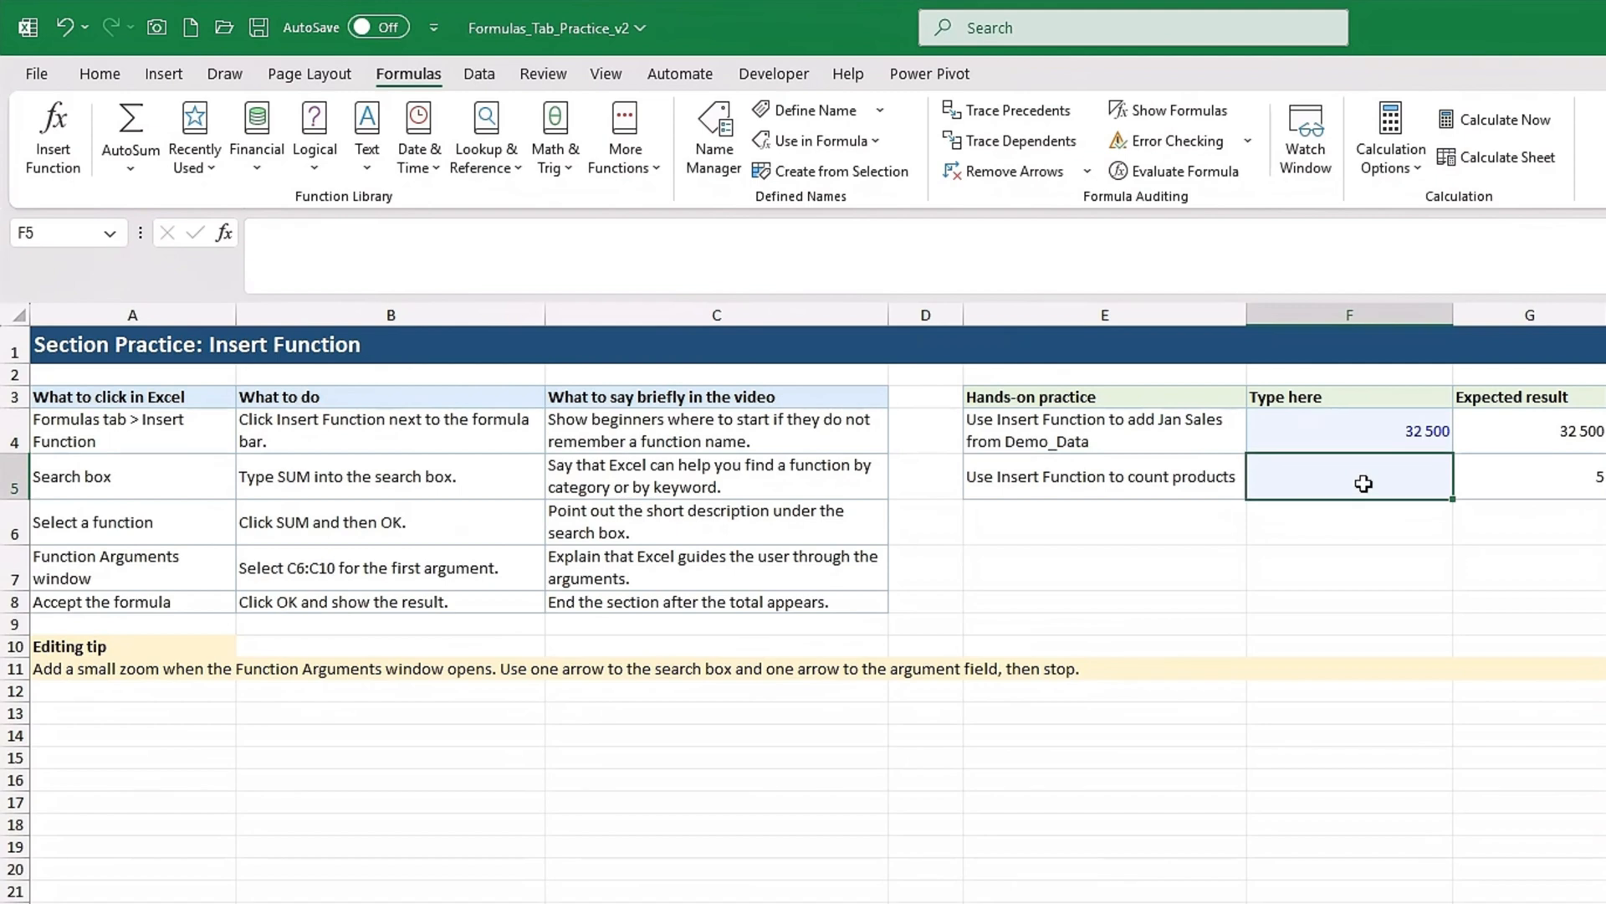
pyautogui.click(74, 135)
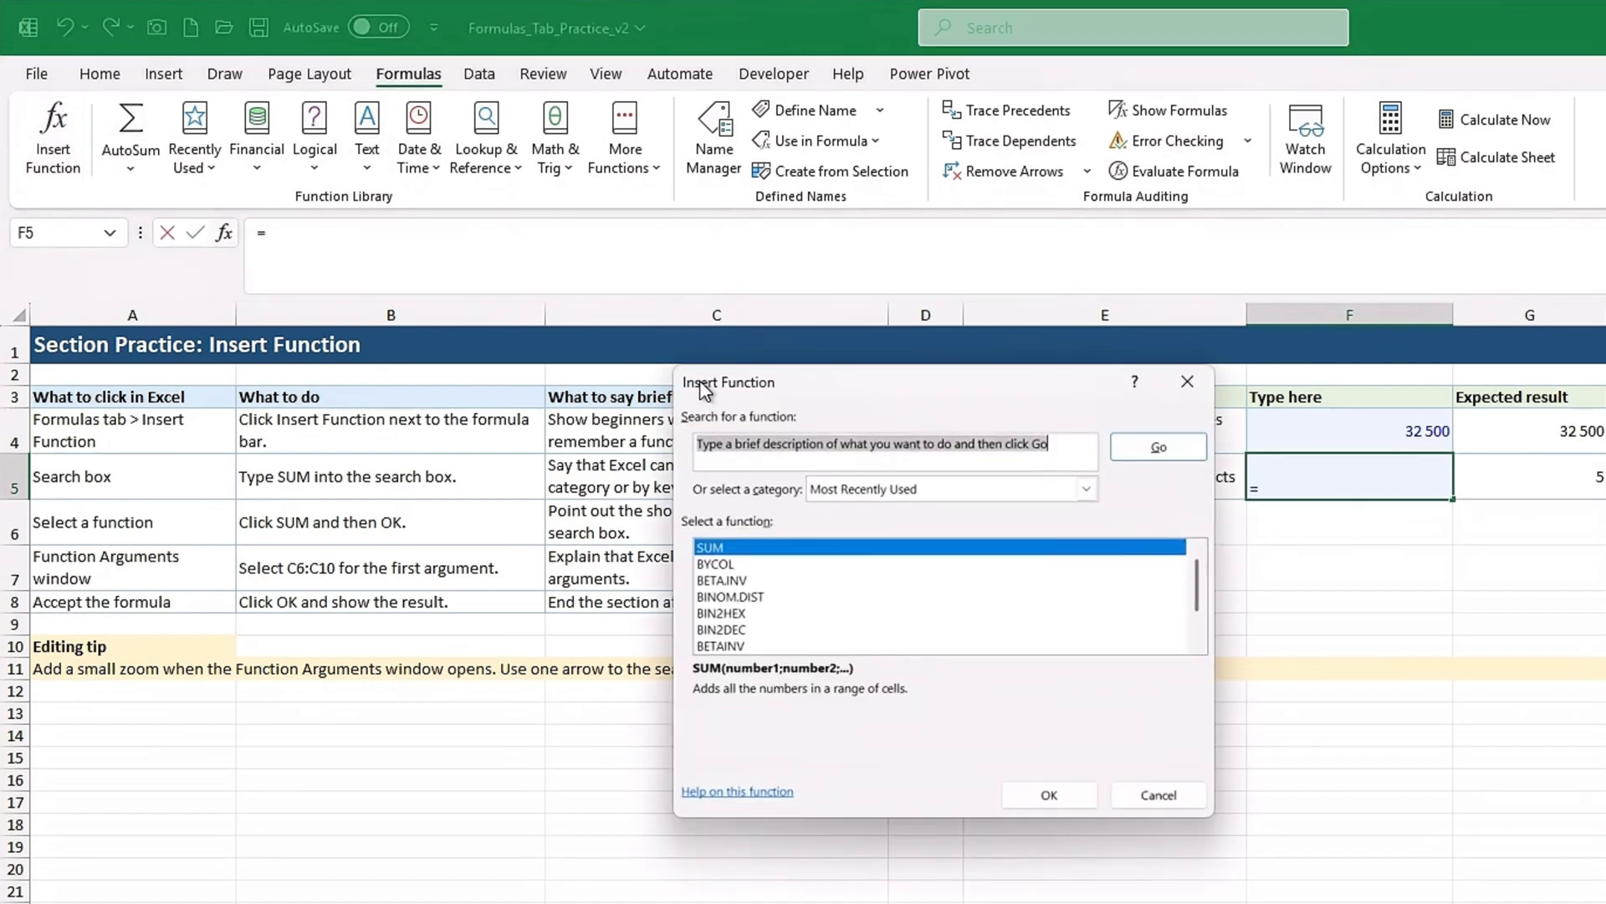
pyautogui.click(887, 493)
pyautogui.click(857, 528)
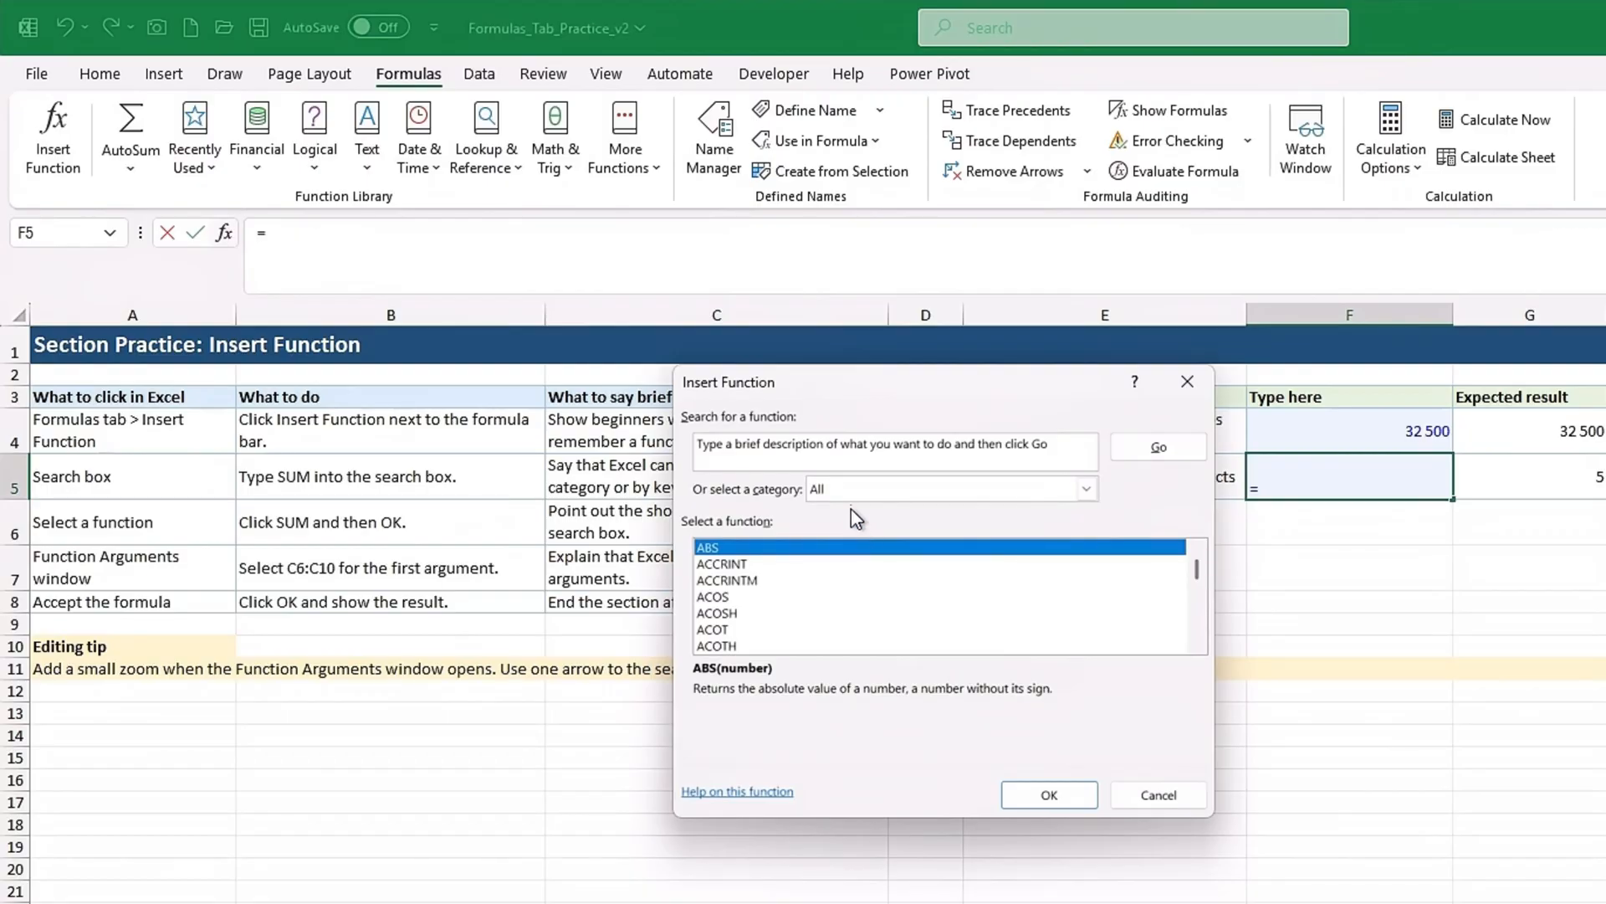
pyautogui.click(814, 443)
pyautogui.write('cou')
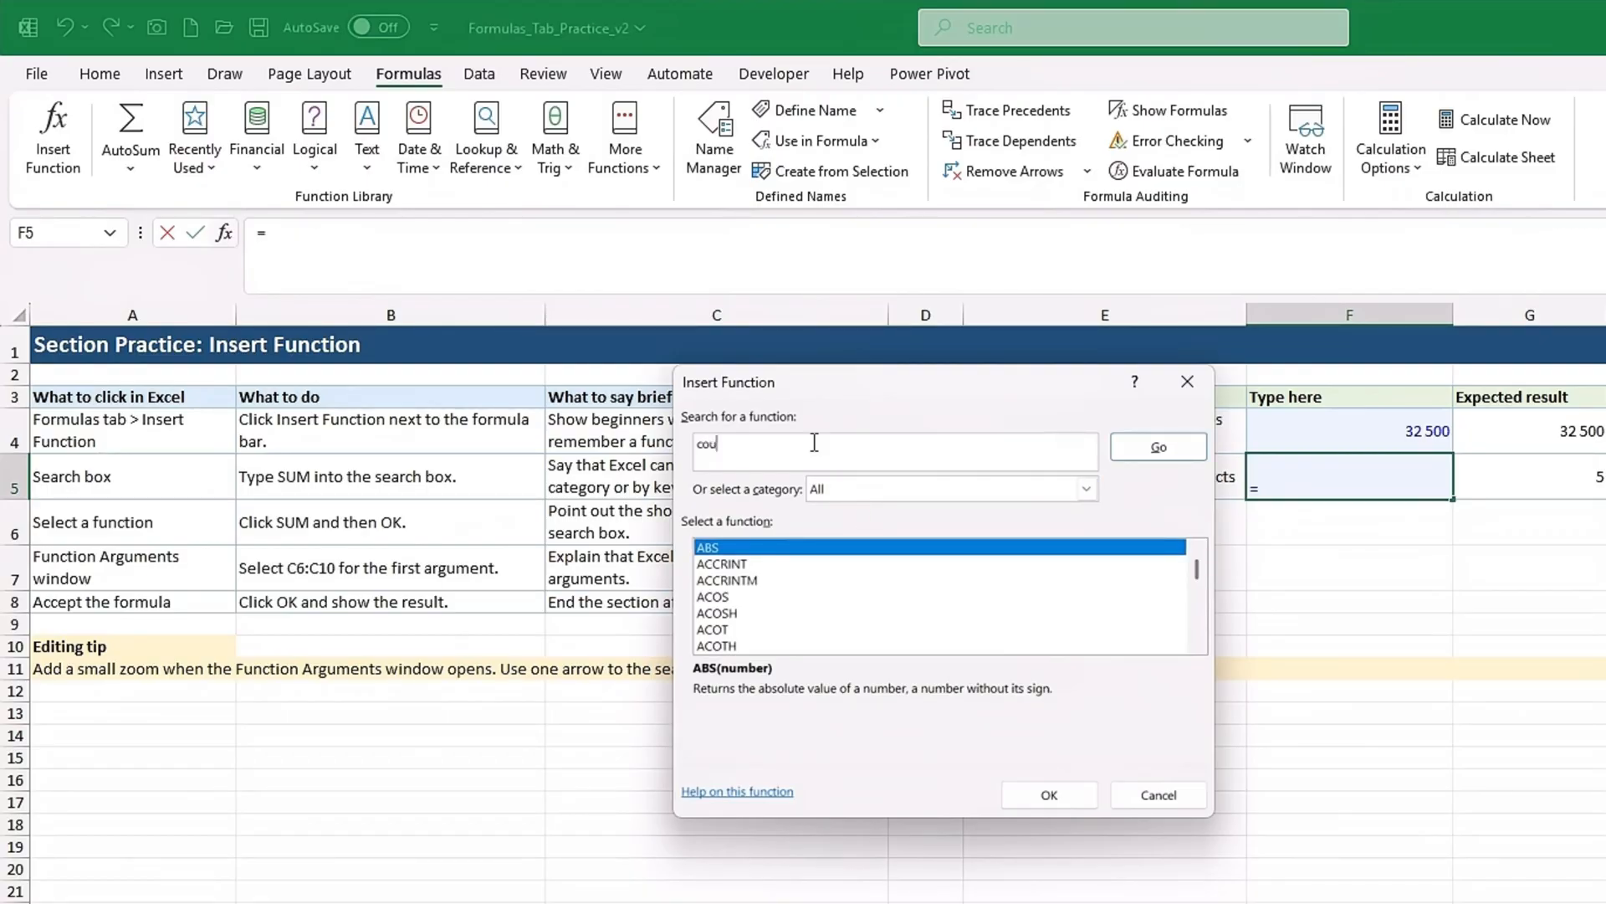
pyautogui.write('nt')
pyautogui.click(1158, 446)
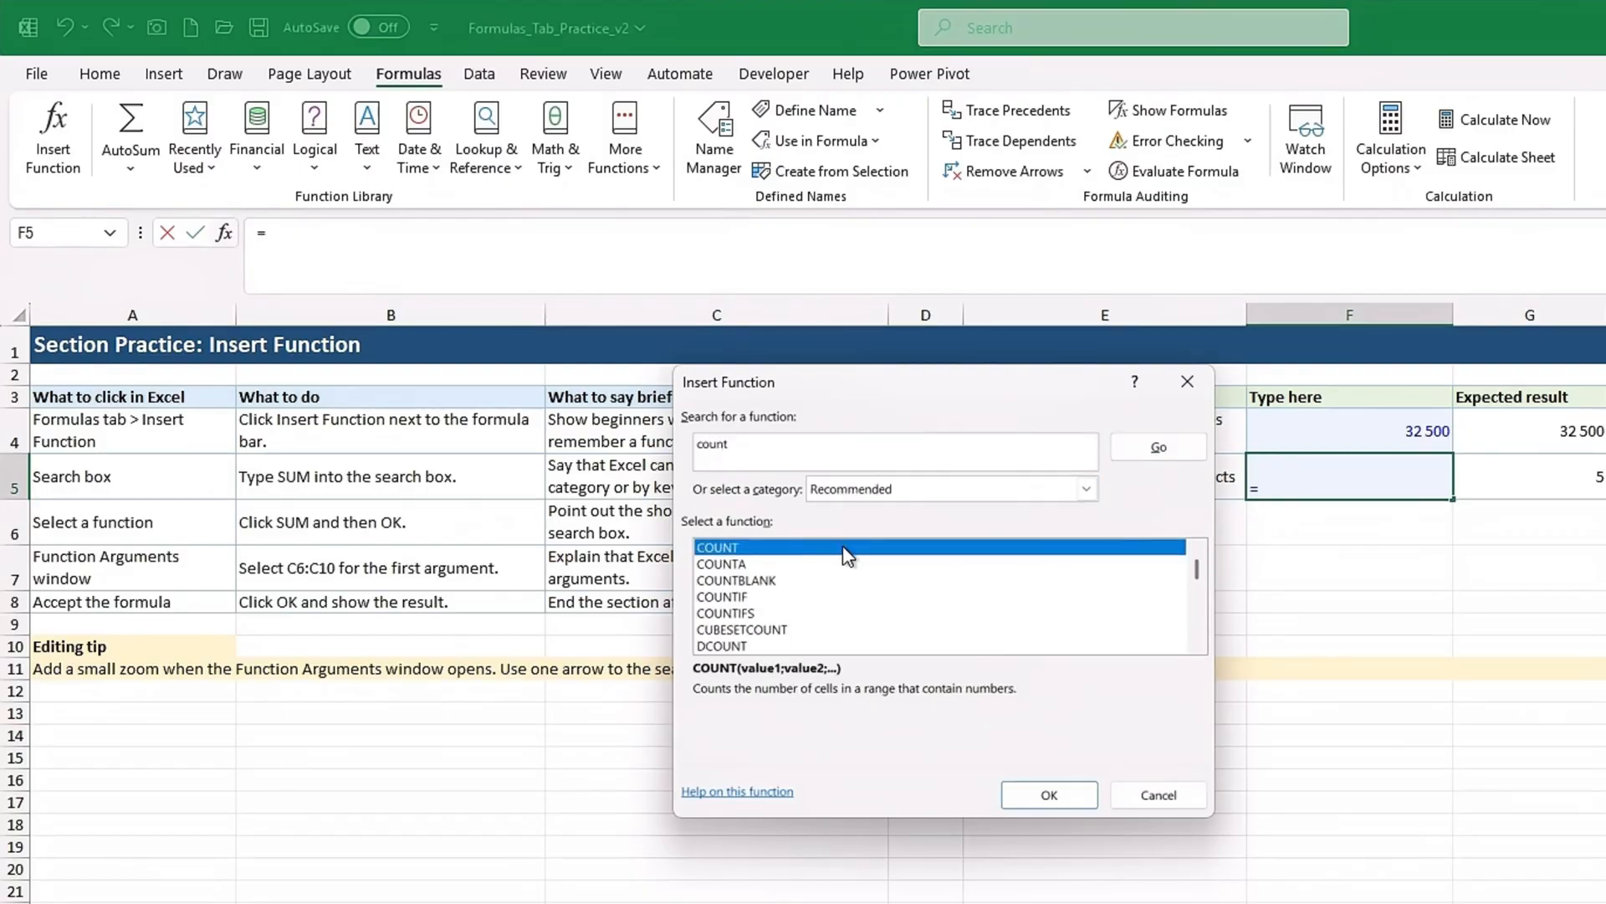
pyautogui.click(764, 564)
pyautogui.click(1048, 797)
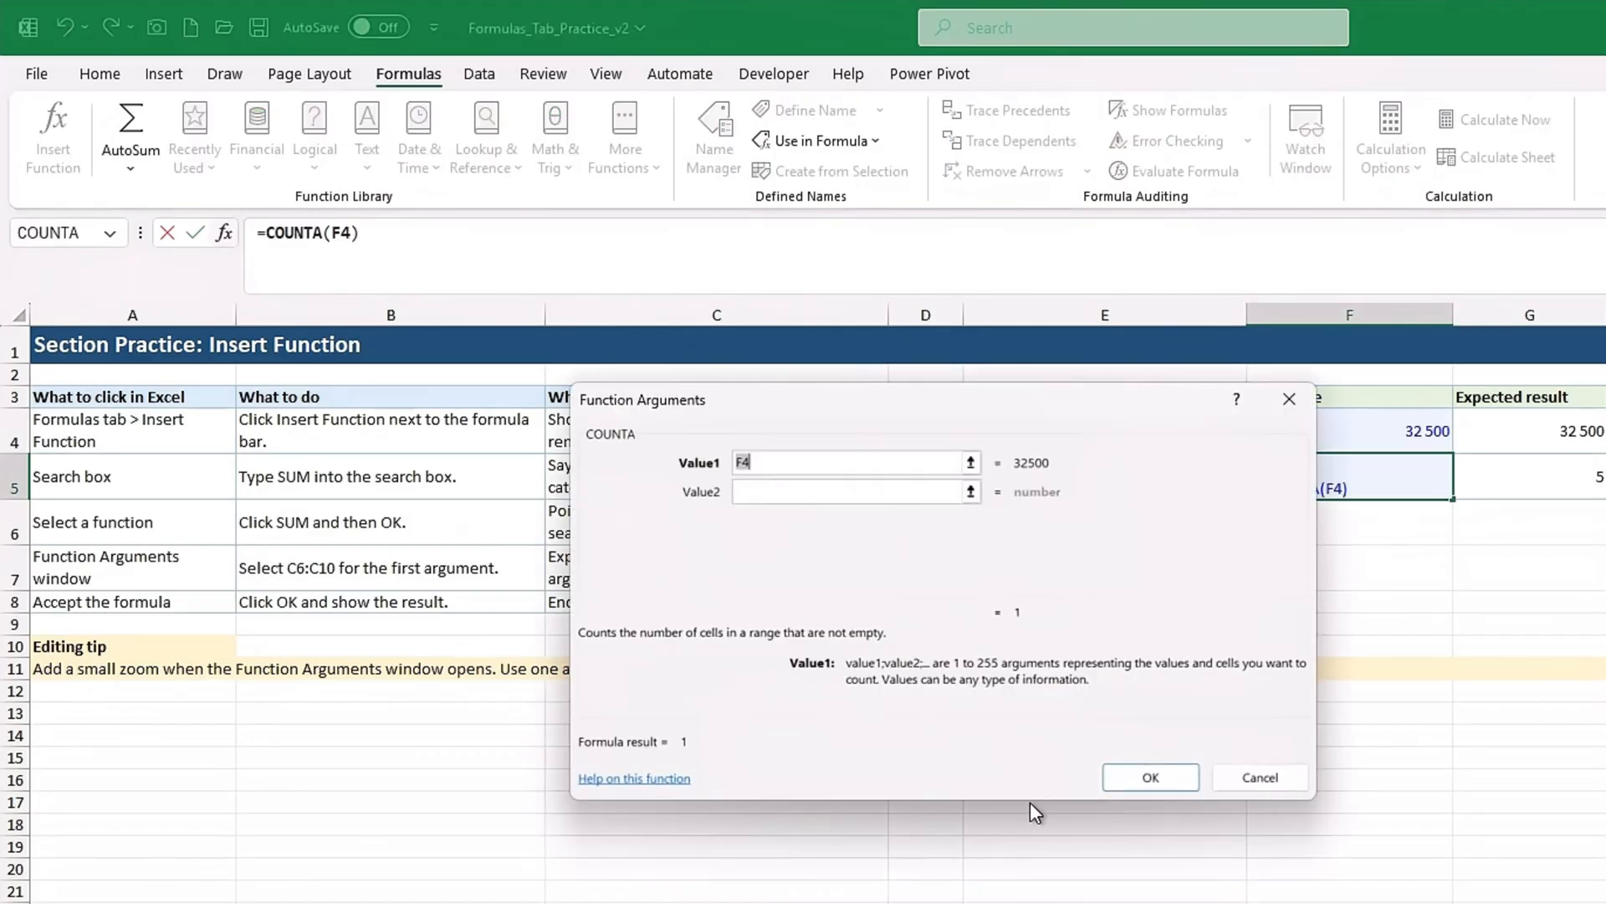
# - Set the first COUNTA argument to range C6:C10 on the Demo_Data sheet and accept the formula
pyautogui.hotkey('ctrl', 'pageup')
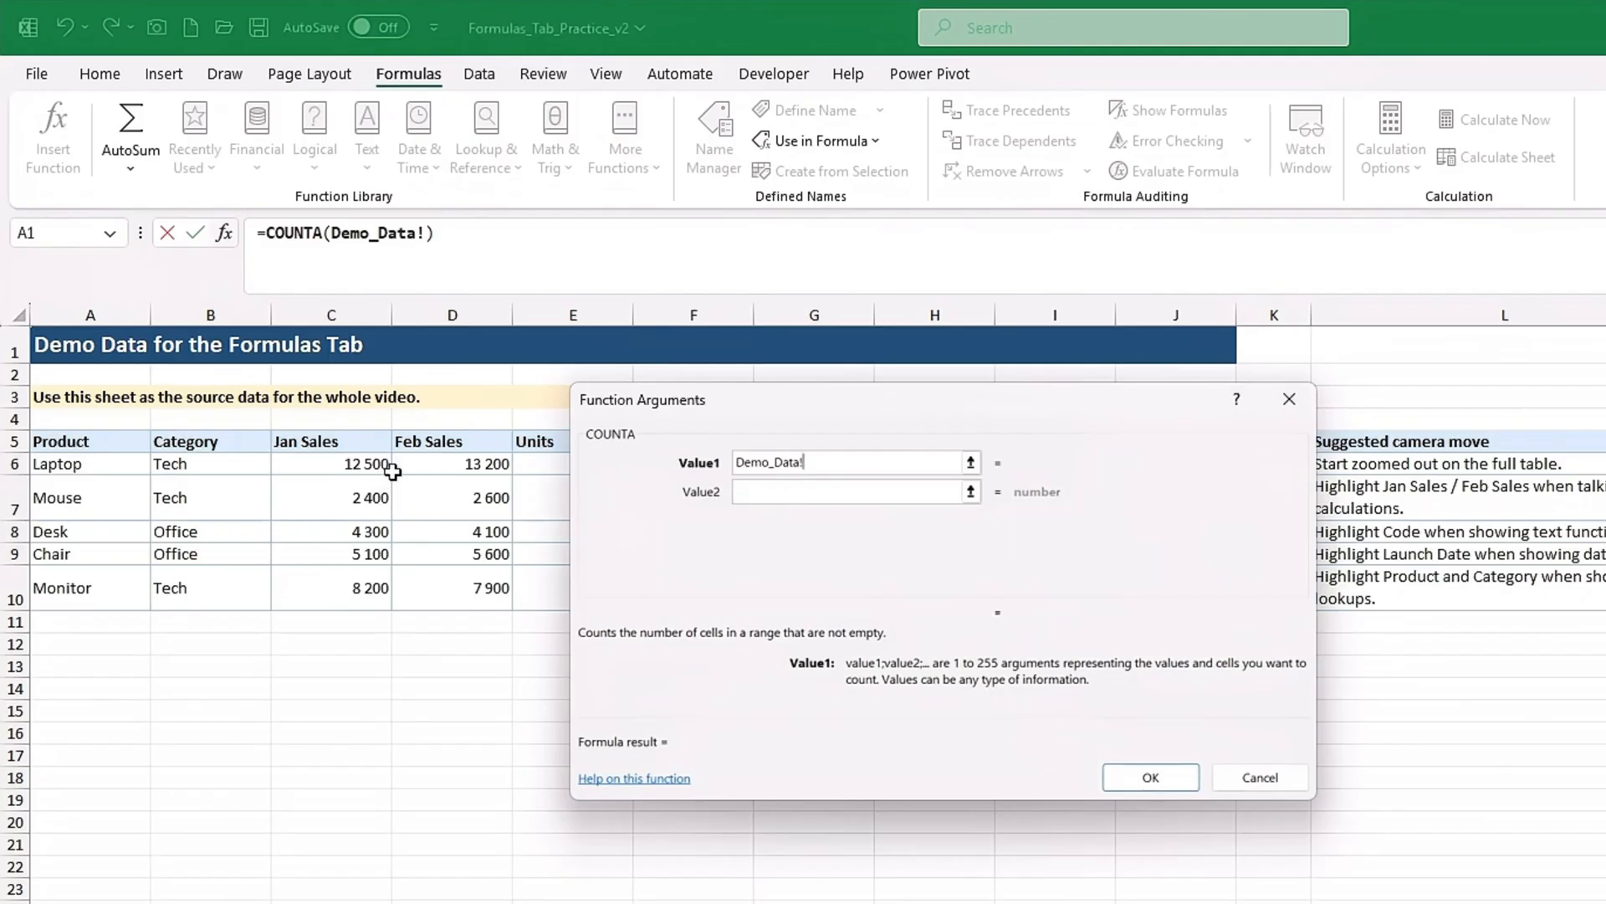
pyautogui.moveTo(362, 463); pyautogui.dragTo(343, 591)
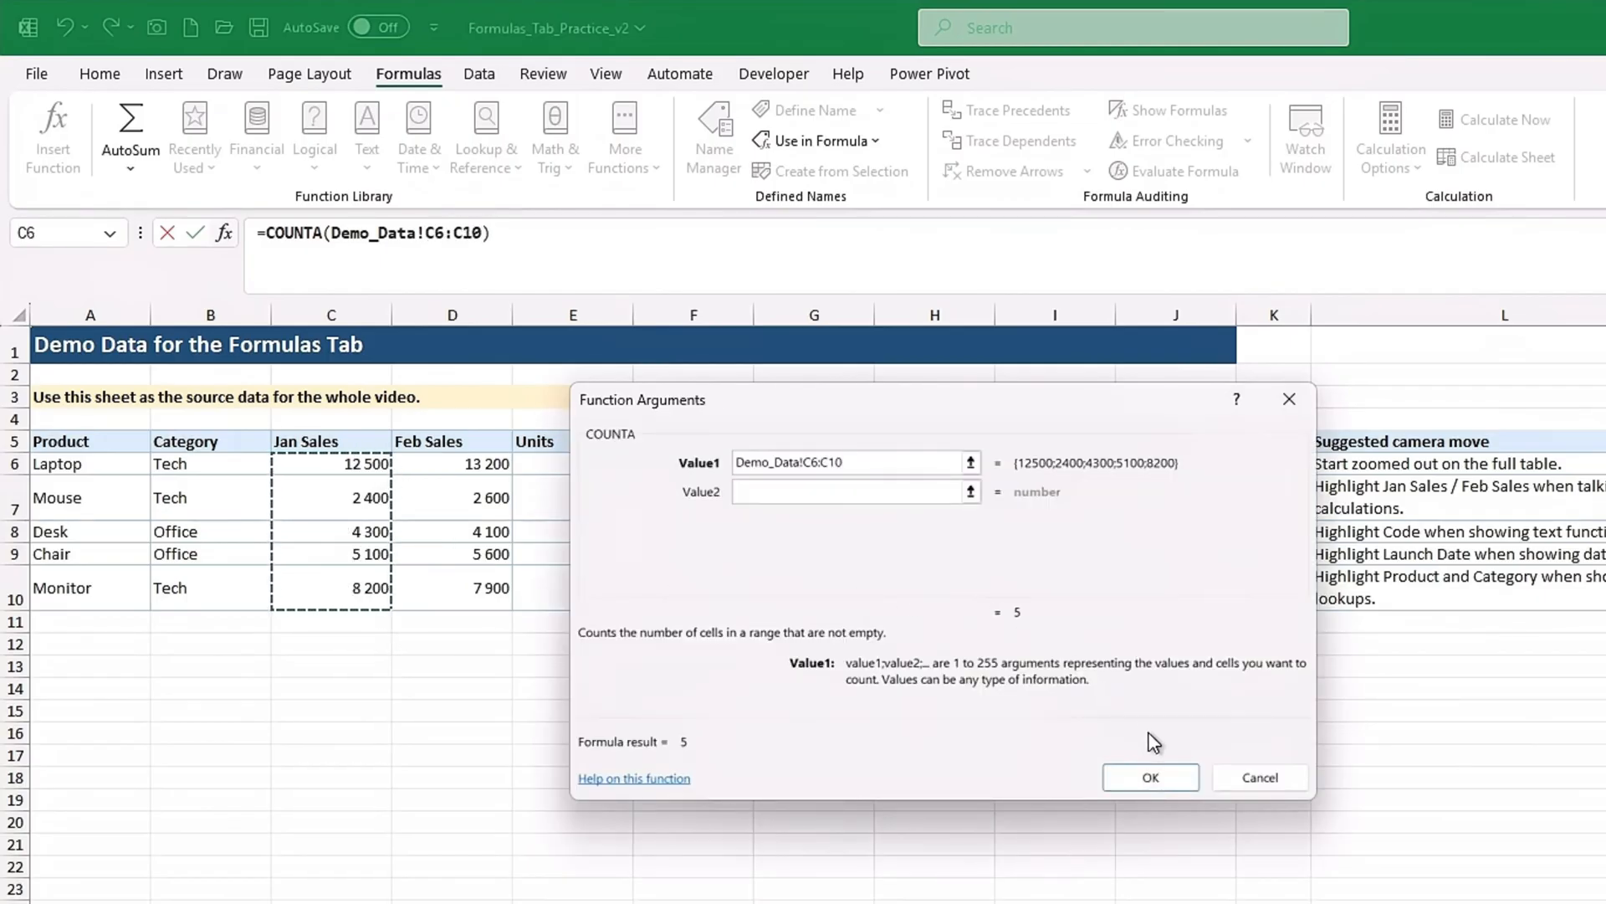
pyautogui.click(1150, 776)
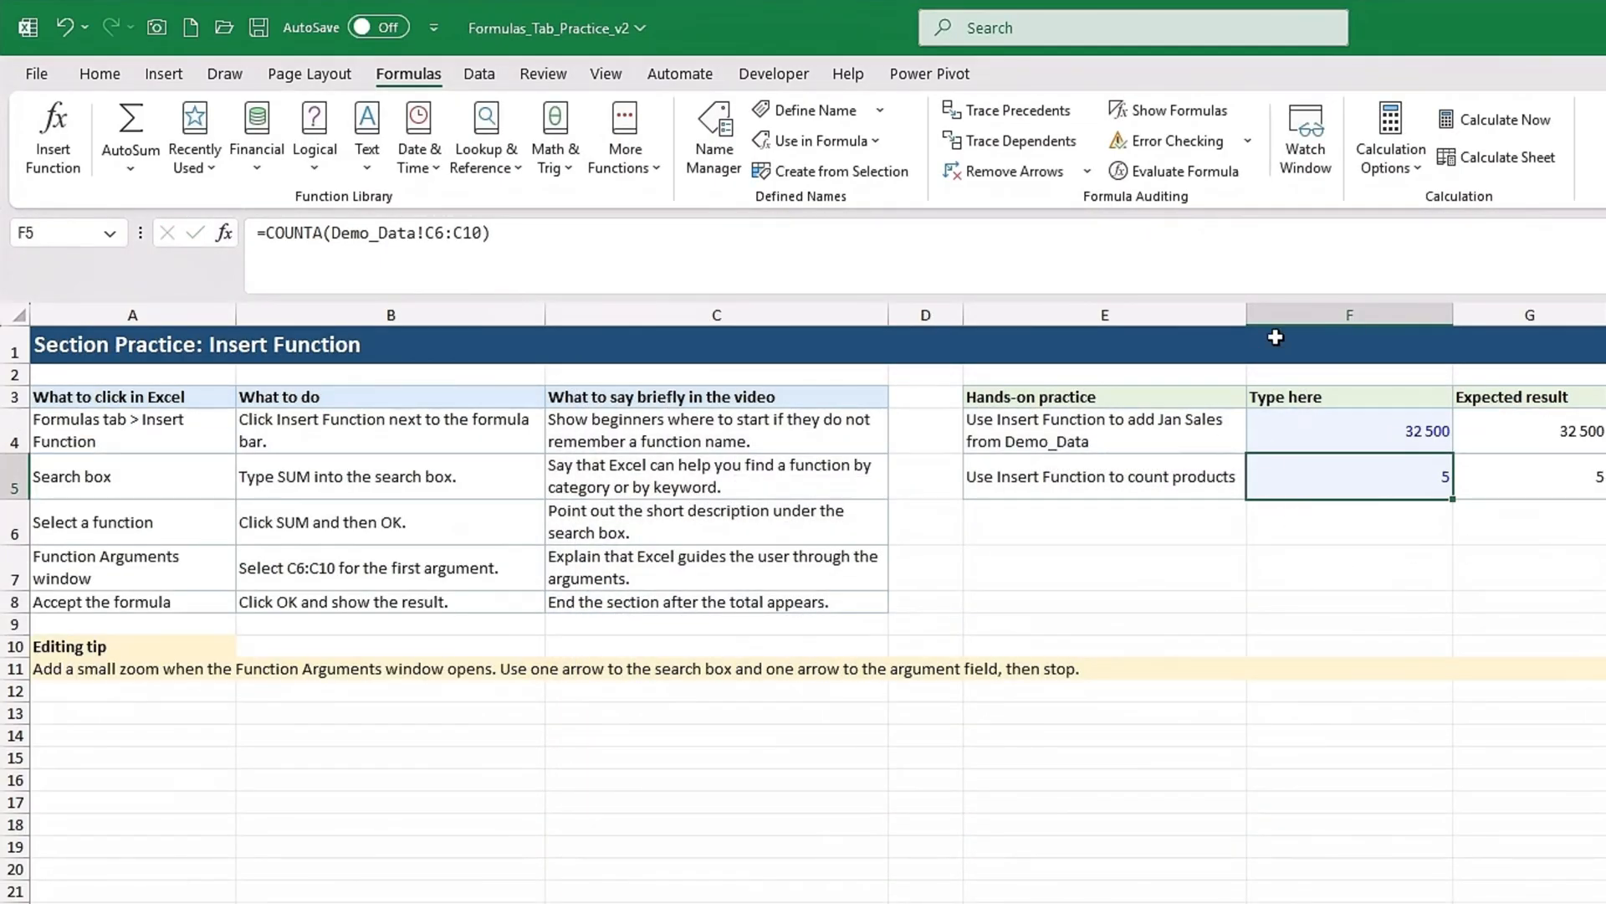
pyautogui.doubleClick(1376, 480)
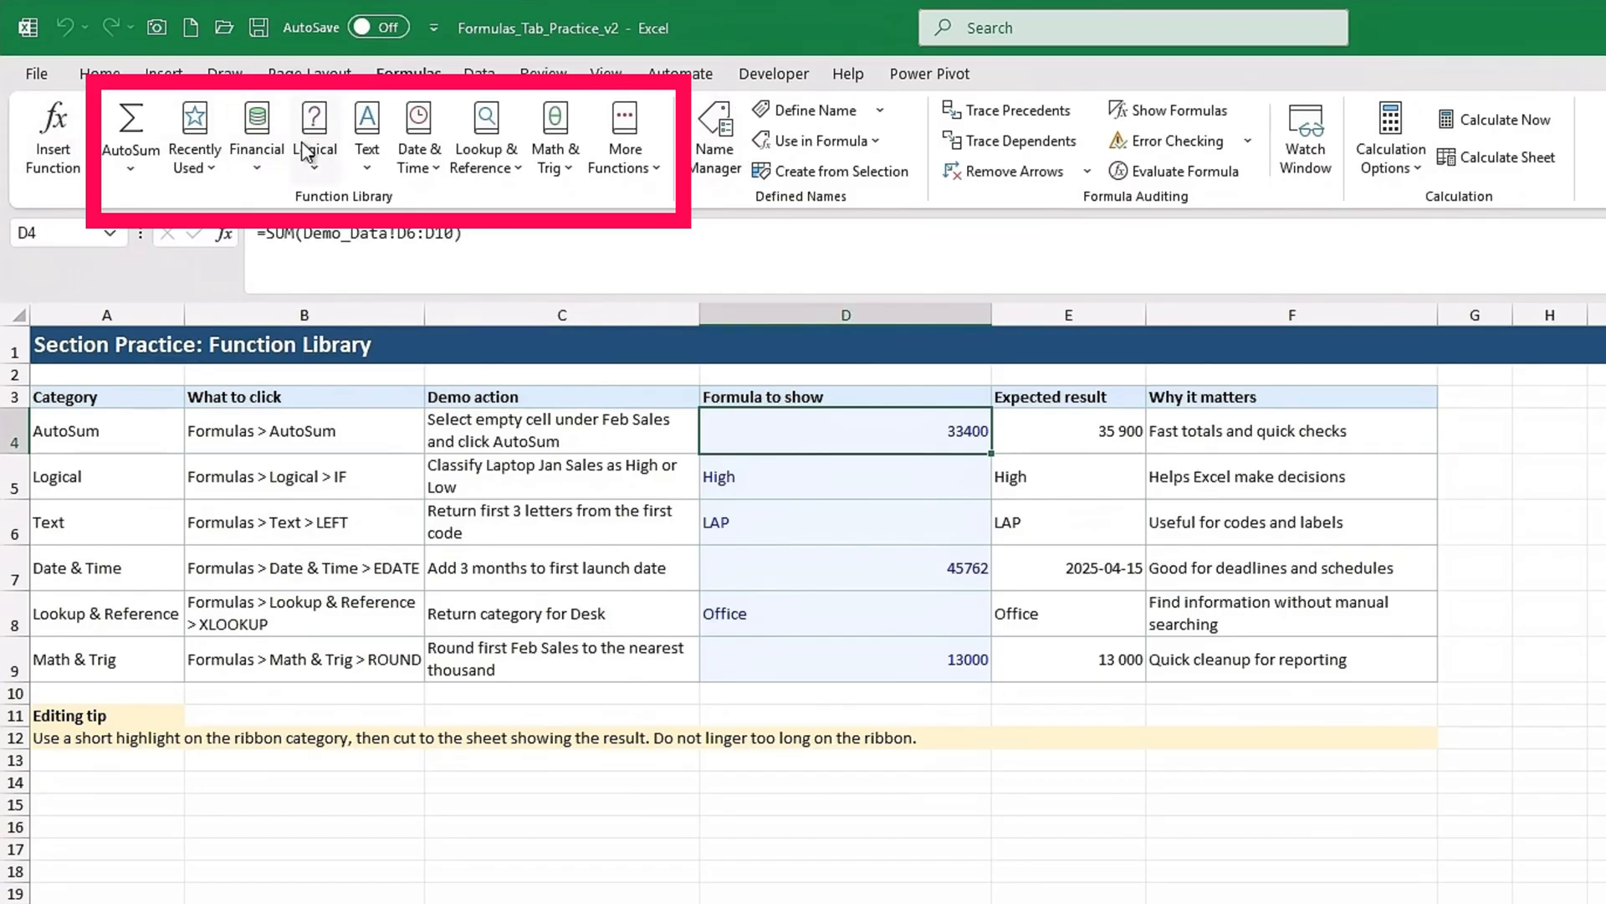
pyautogui.click(624, 158)
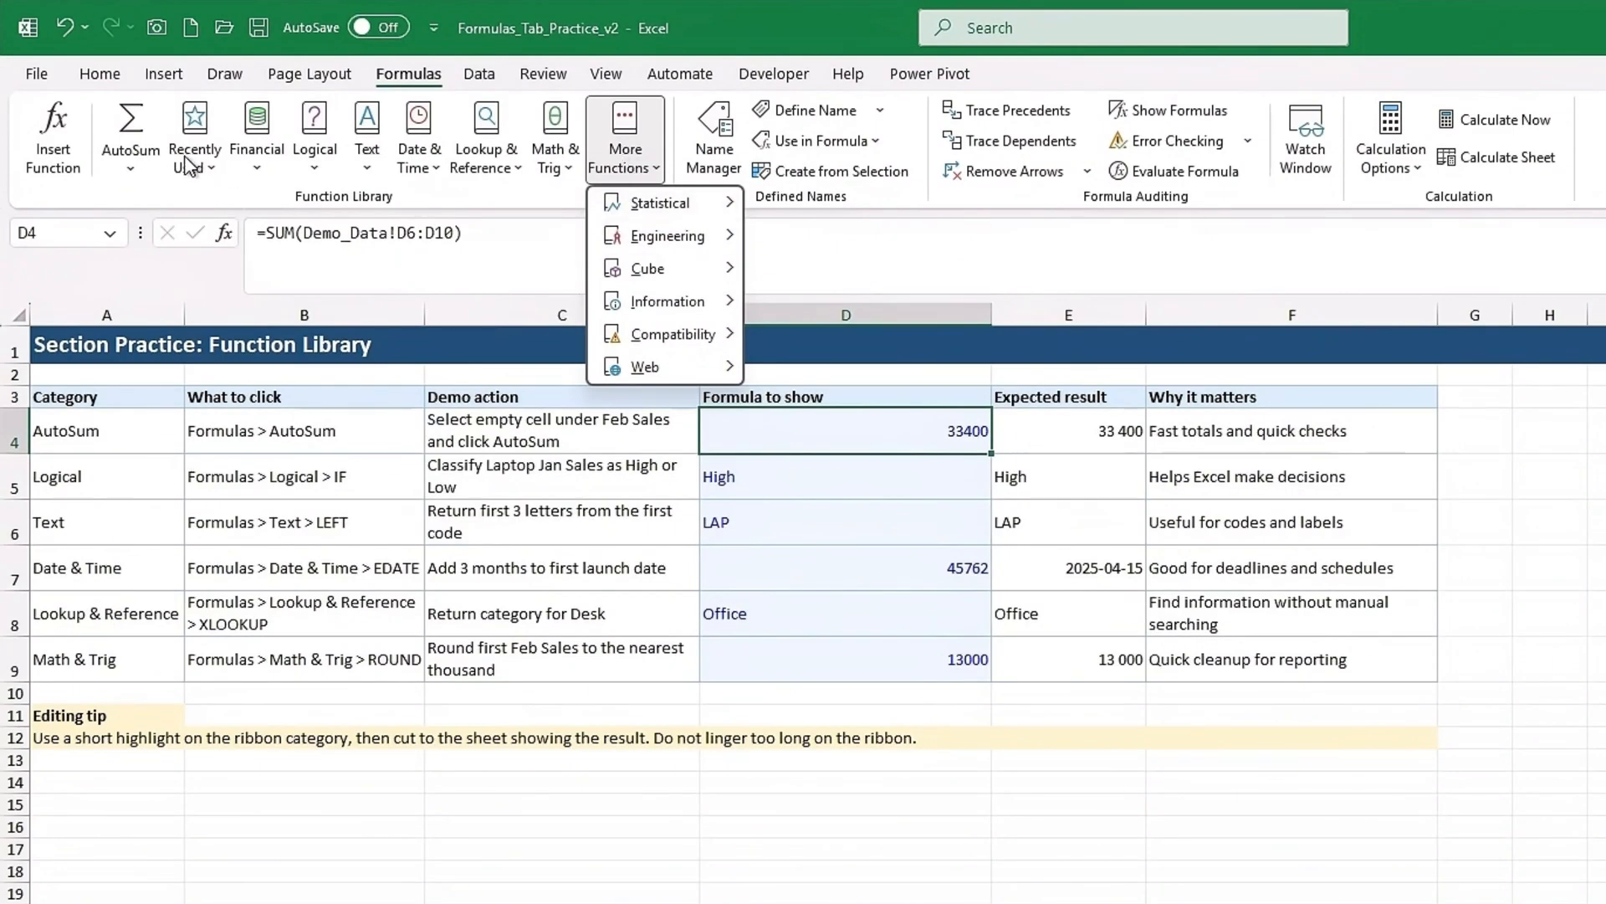
pyautogui.click(139, 166)
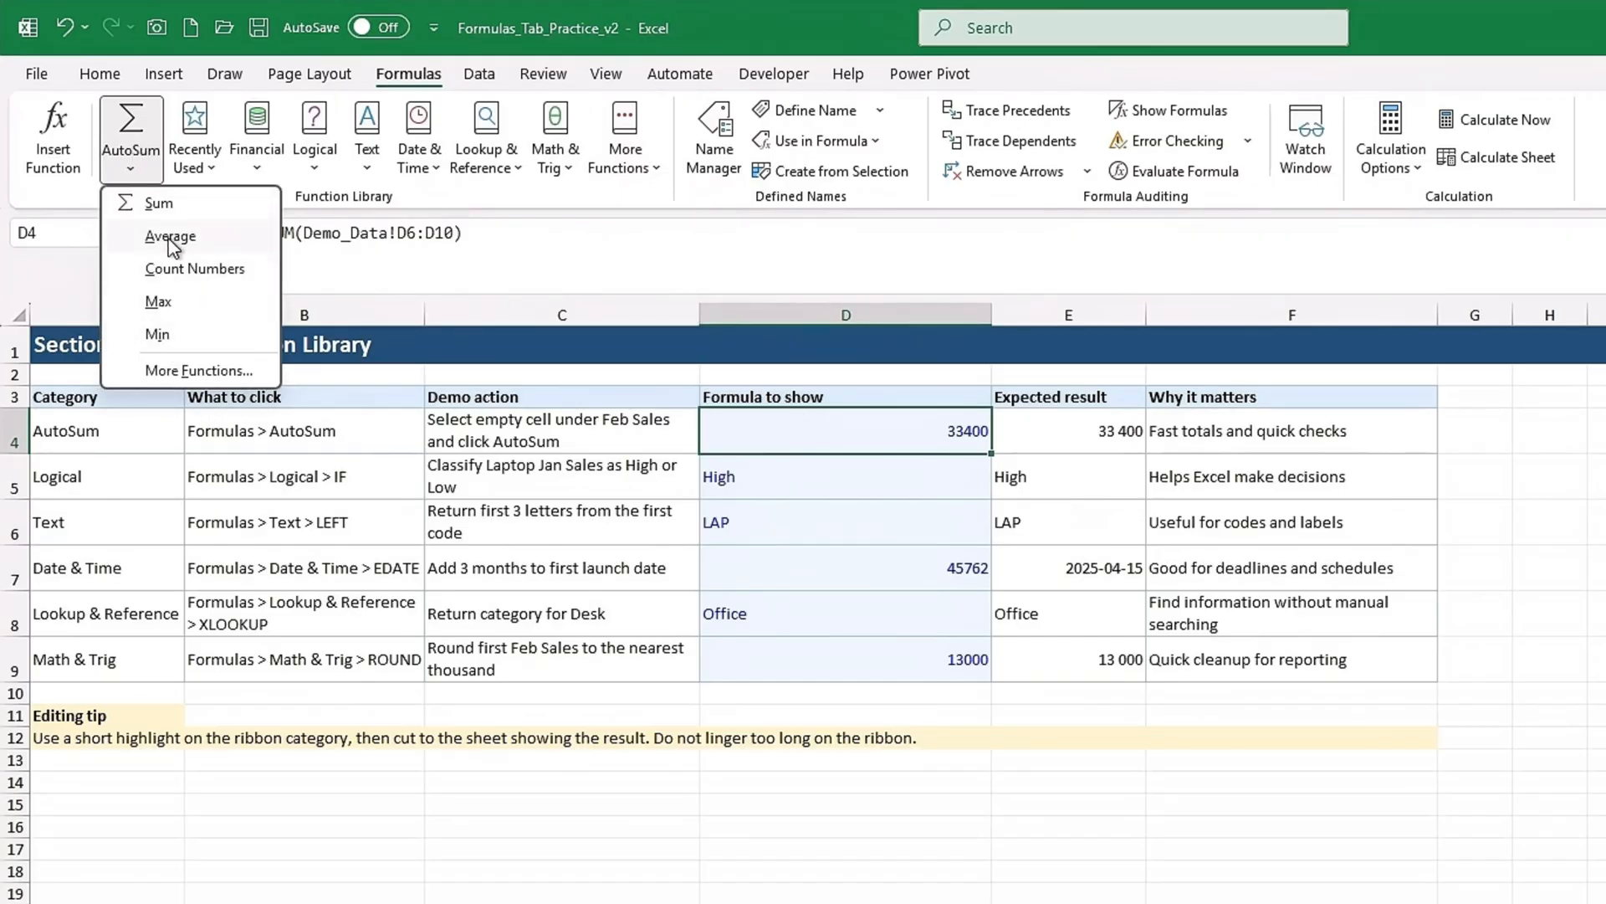
# - Replace the formula in D4 of the Function_Library sheet with an AutoSum of Feb Sales, Demo_Data!D6:D10
pyautogui.click(840, 436)
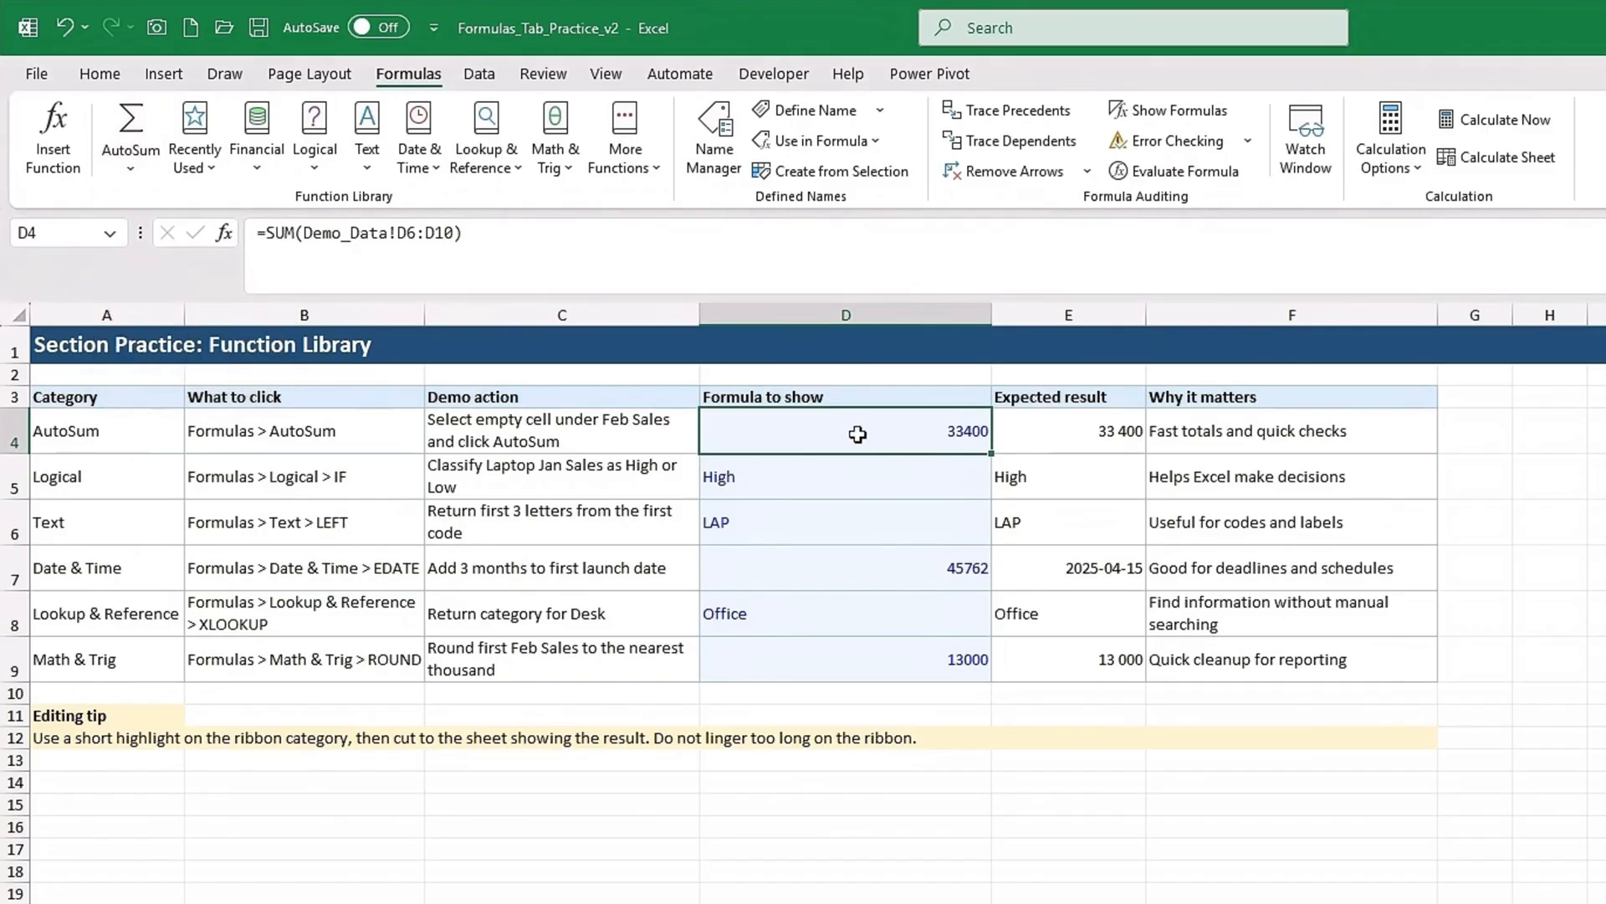
pyautogui.press('Delete')
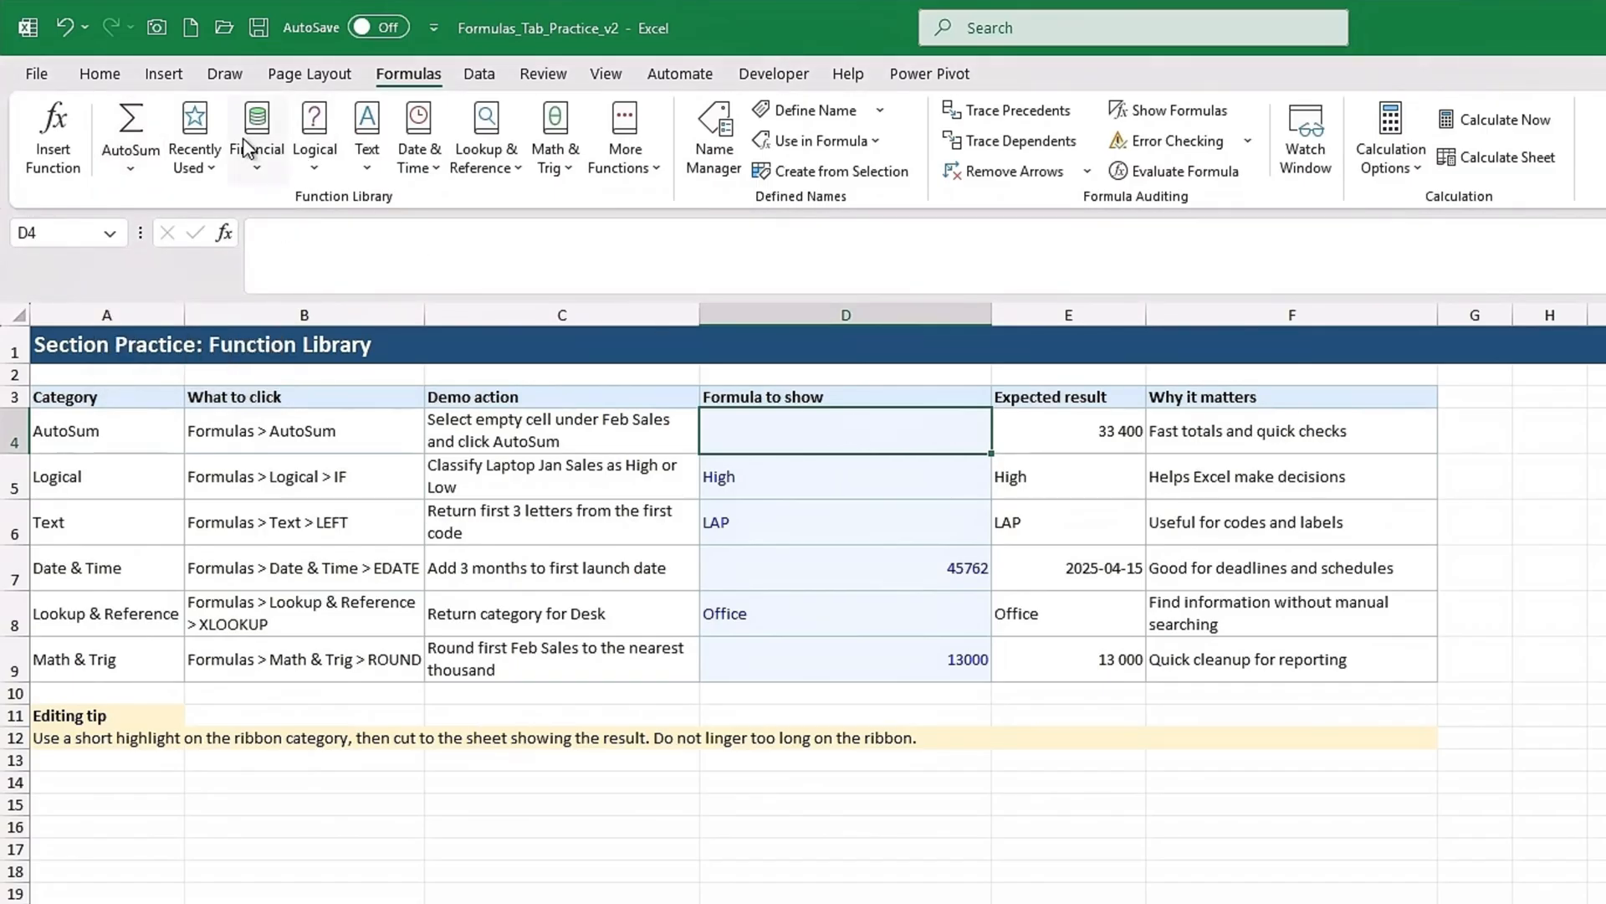
pyautogui.click(129, 168)
pyautogui.click(151, 205)
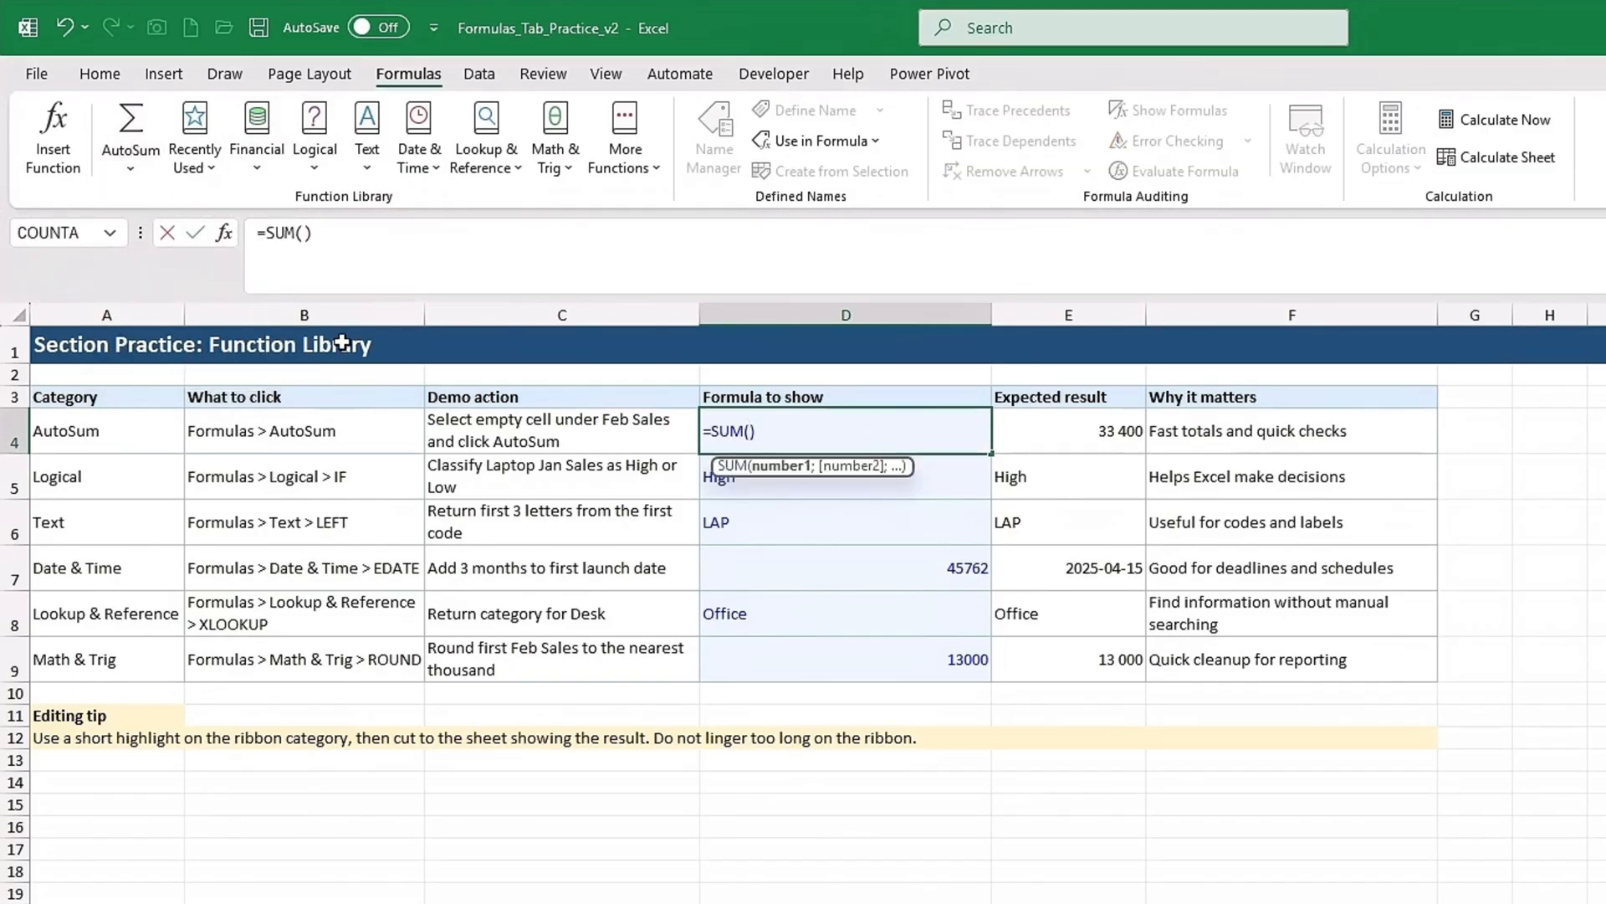
pyautogui.hotkey('ctrl', 'pagedown')
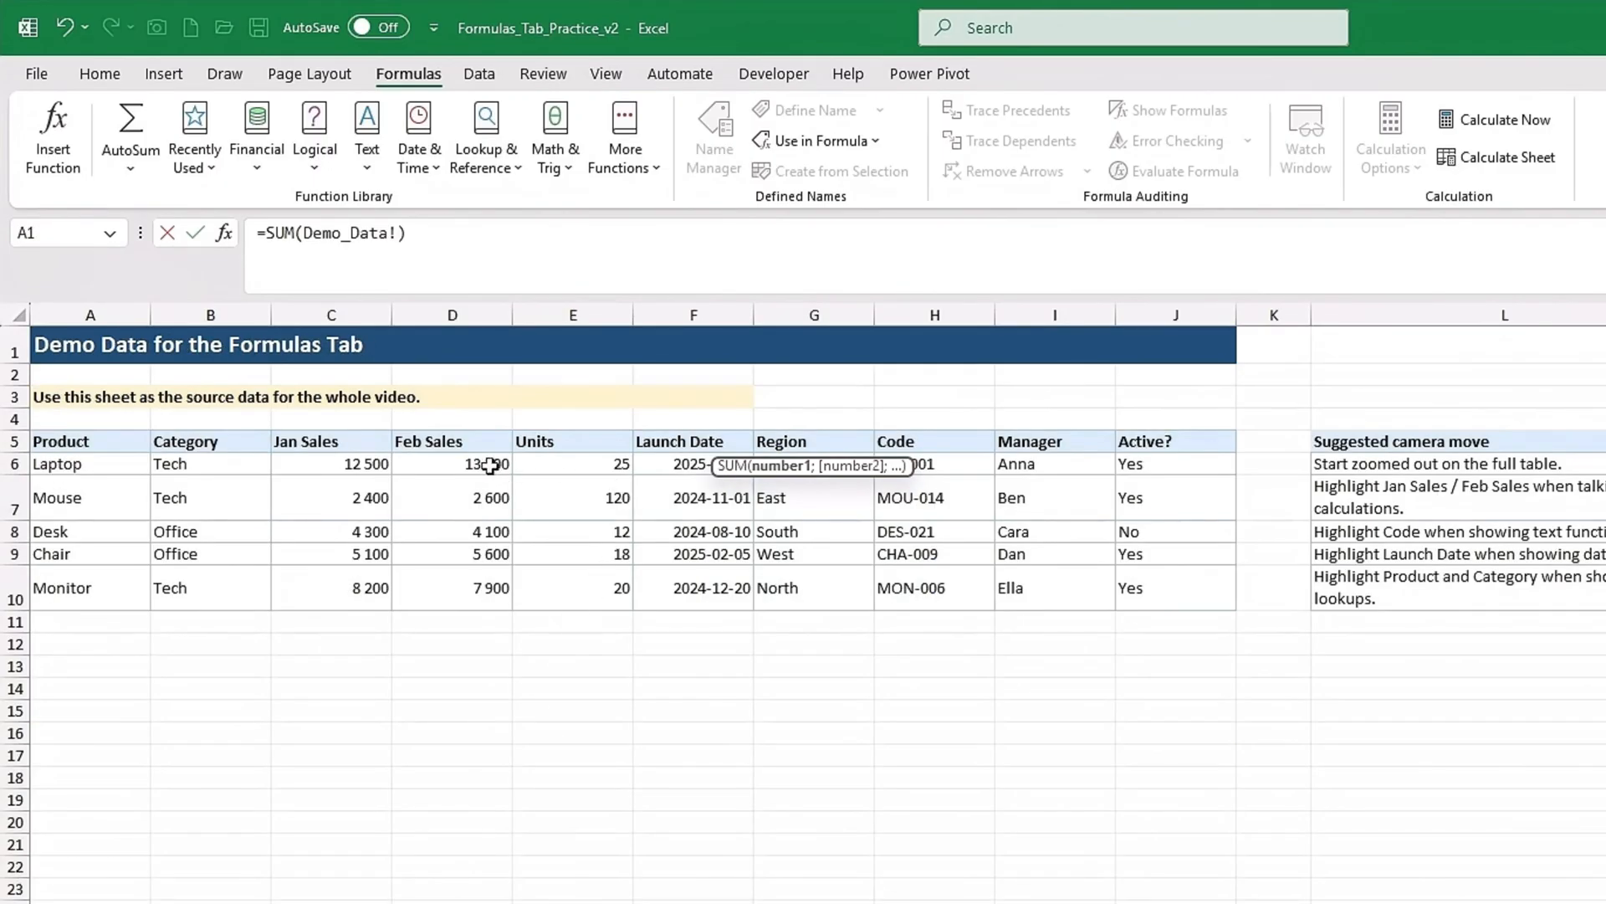
pyautogui.moveTo(476, 466); pyautogui.dragTo(448, 602)
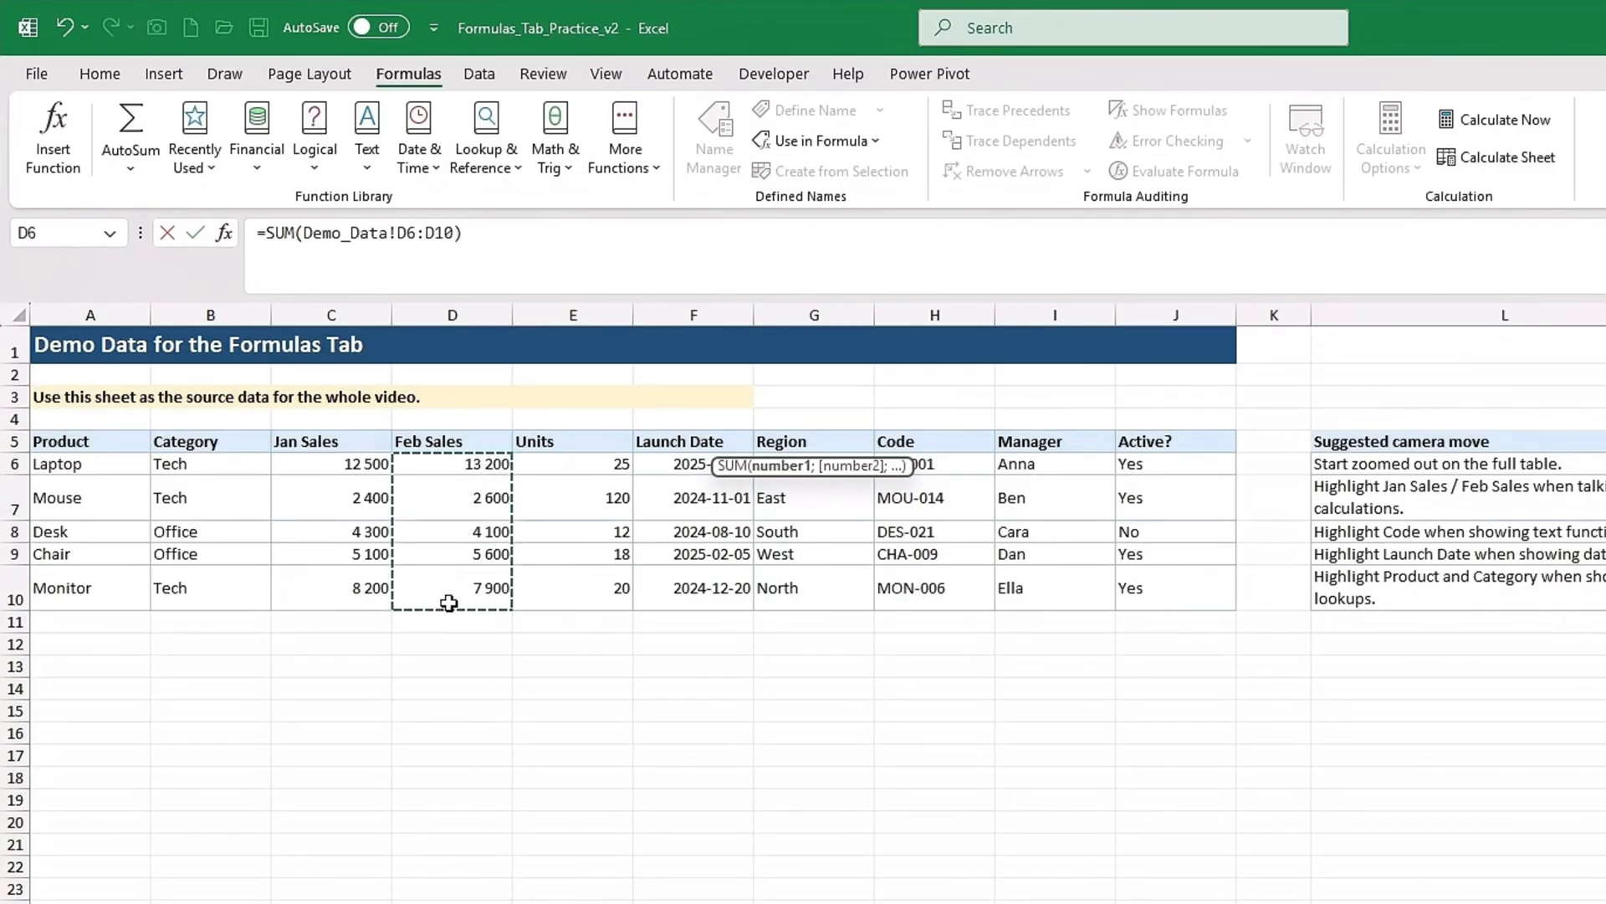
pyautogui.press('Return')
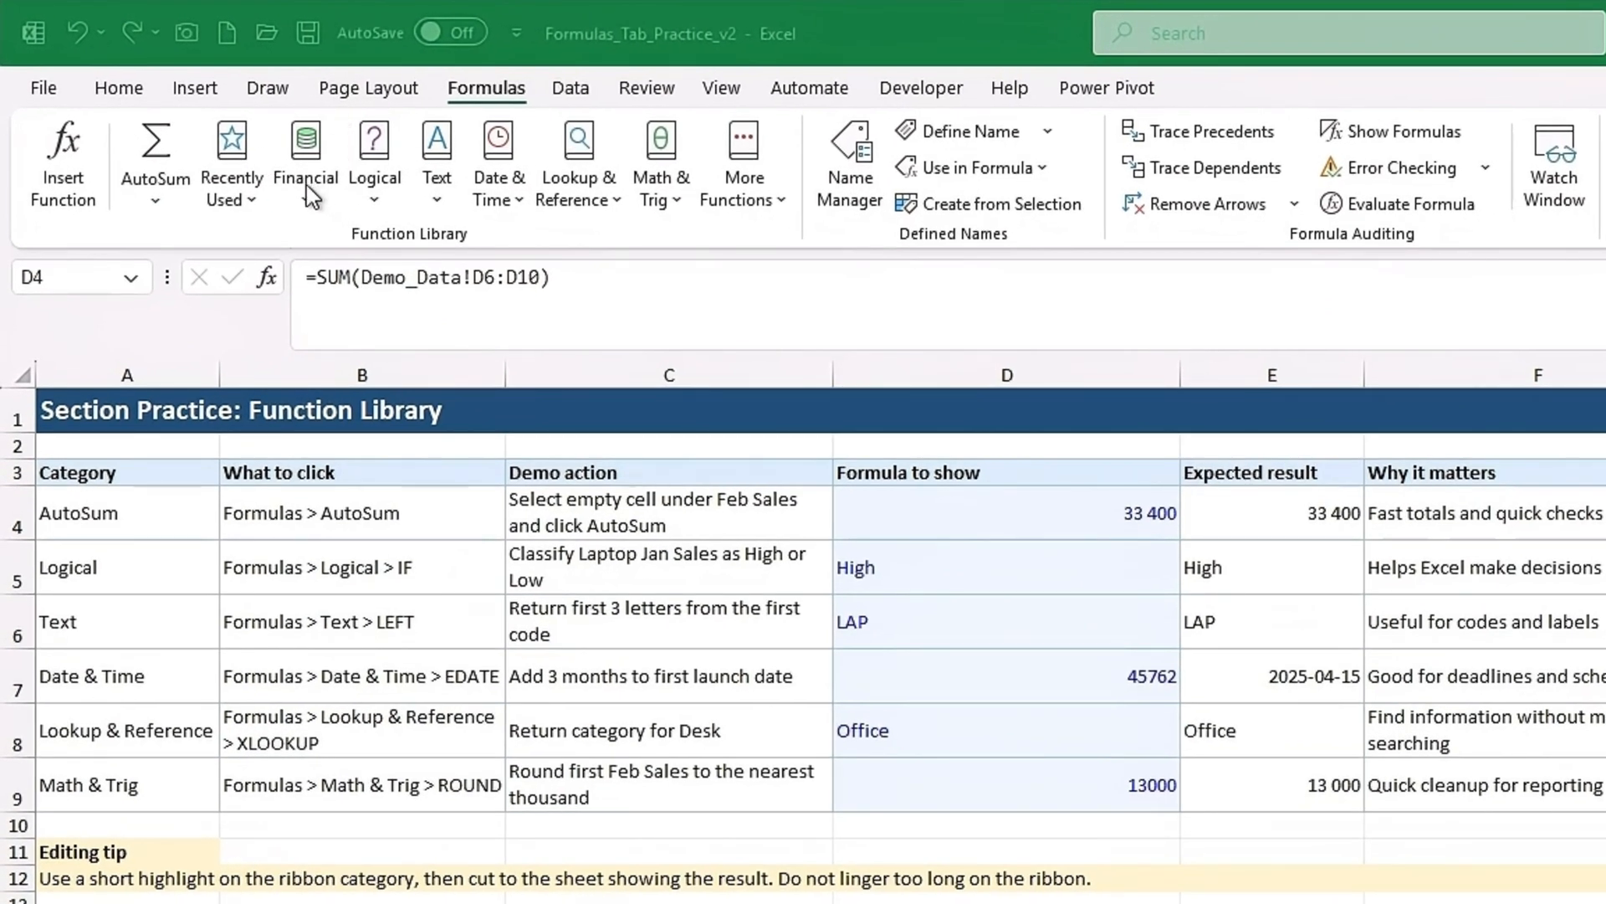
pyautogui.click(308, 184)
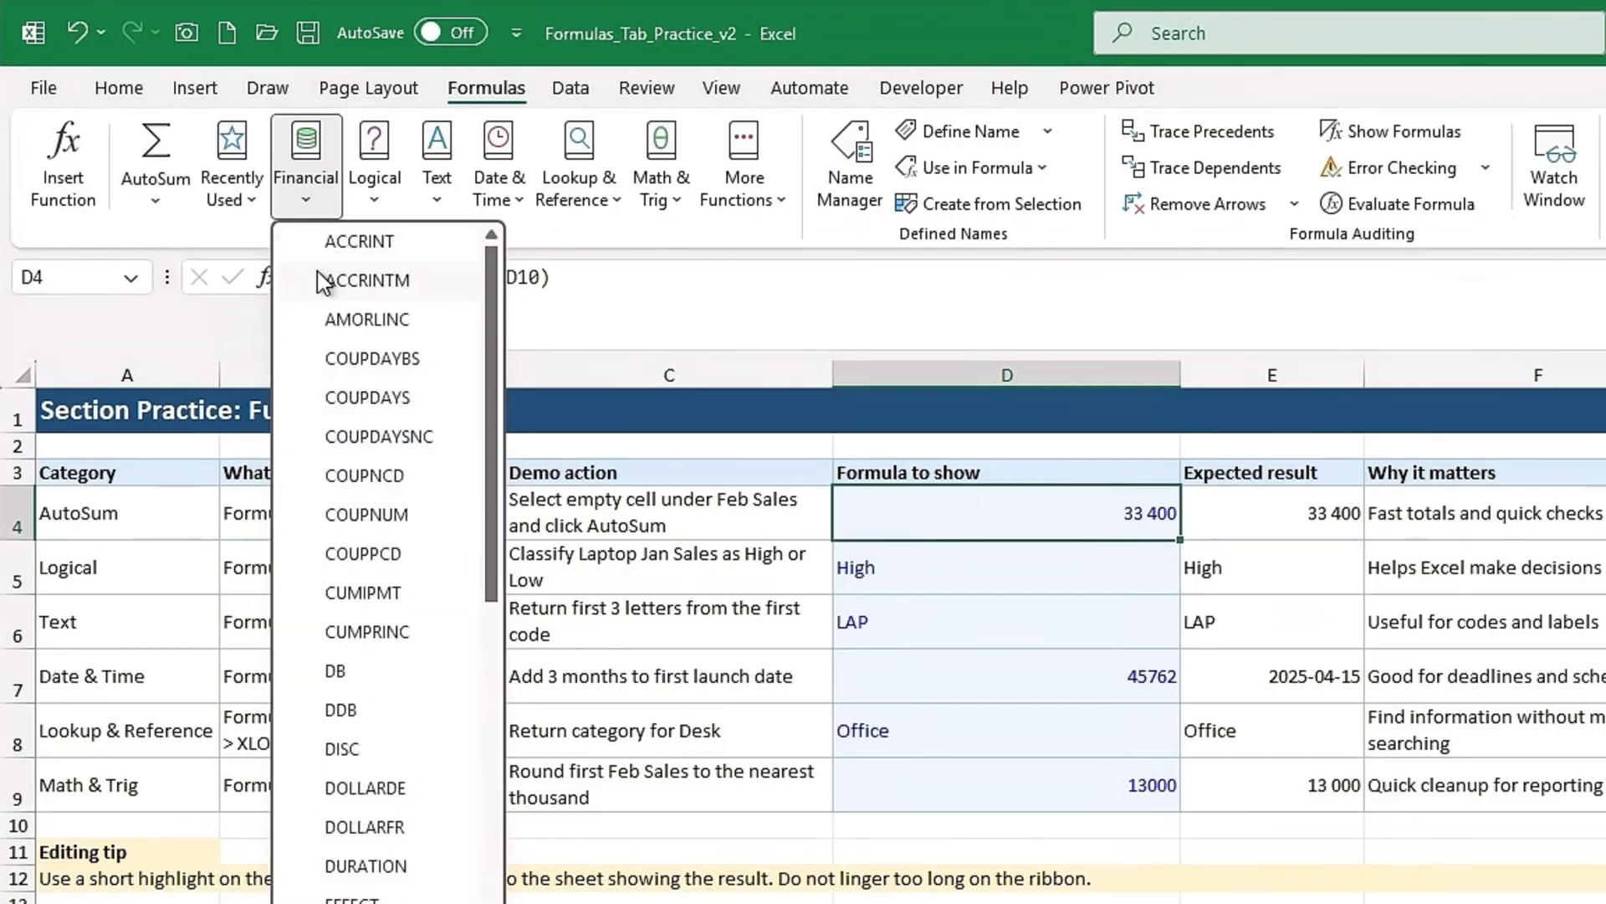
pyautogui.scroll(-5, 343, 887)
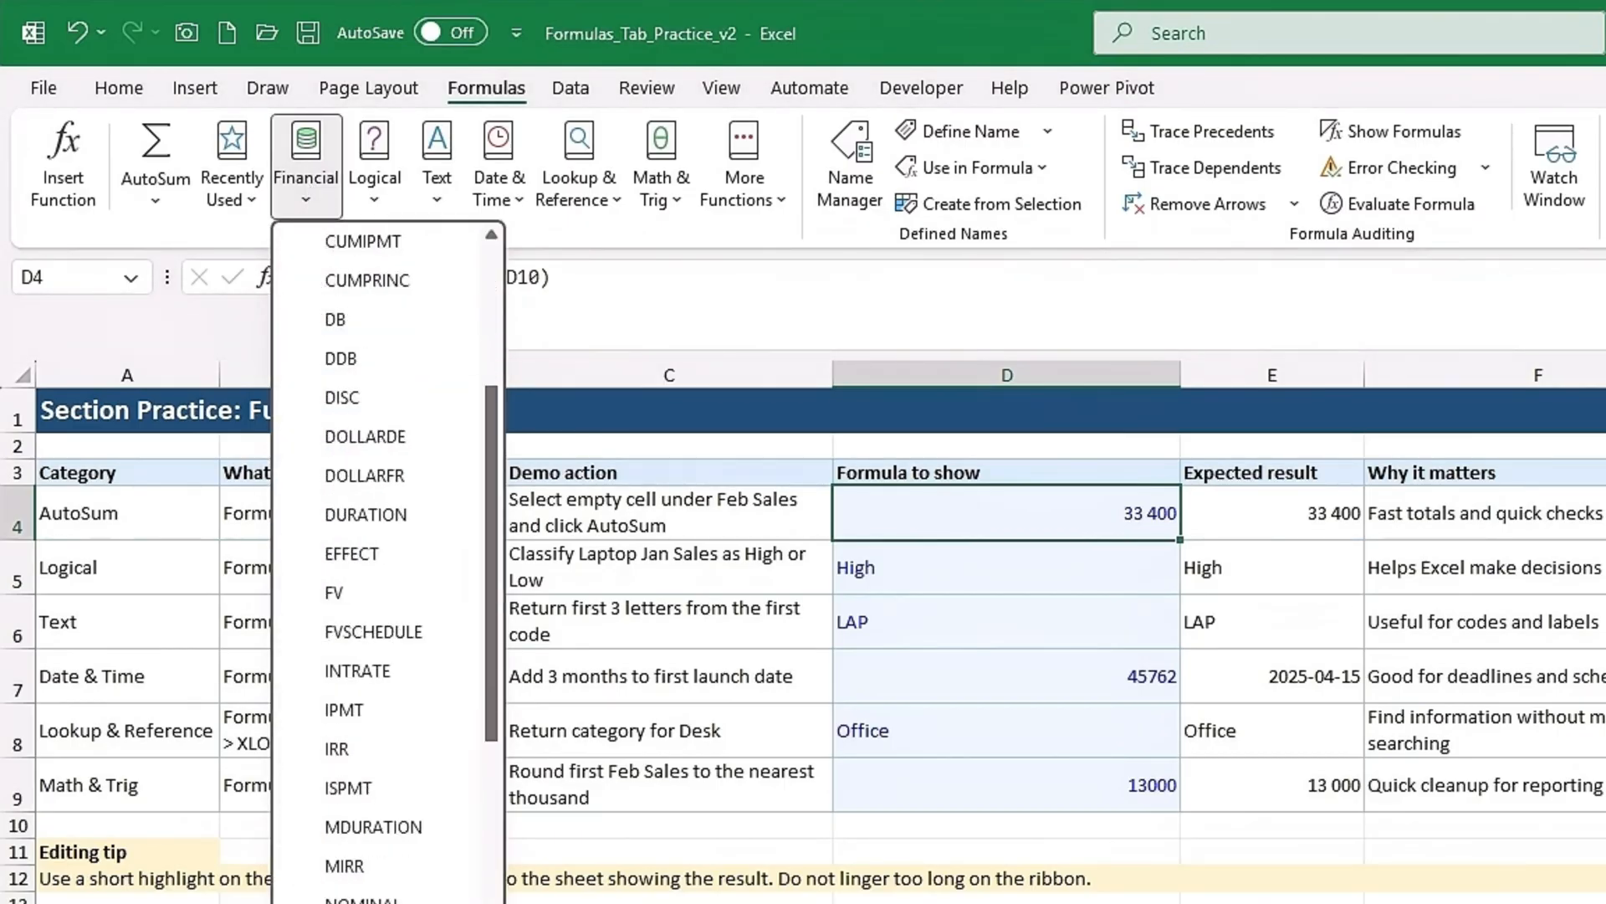
pyautogui.scroll(-7, 385, 837)
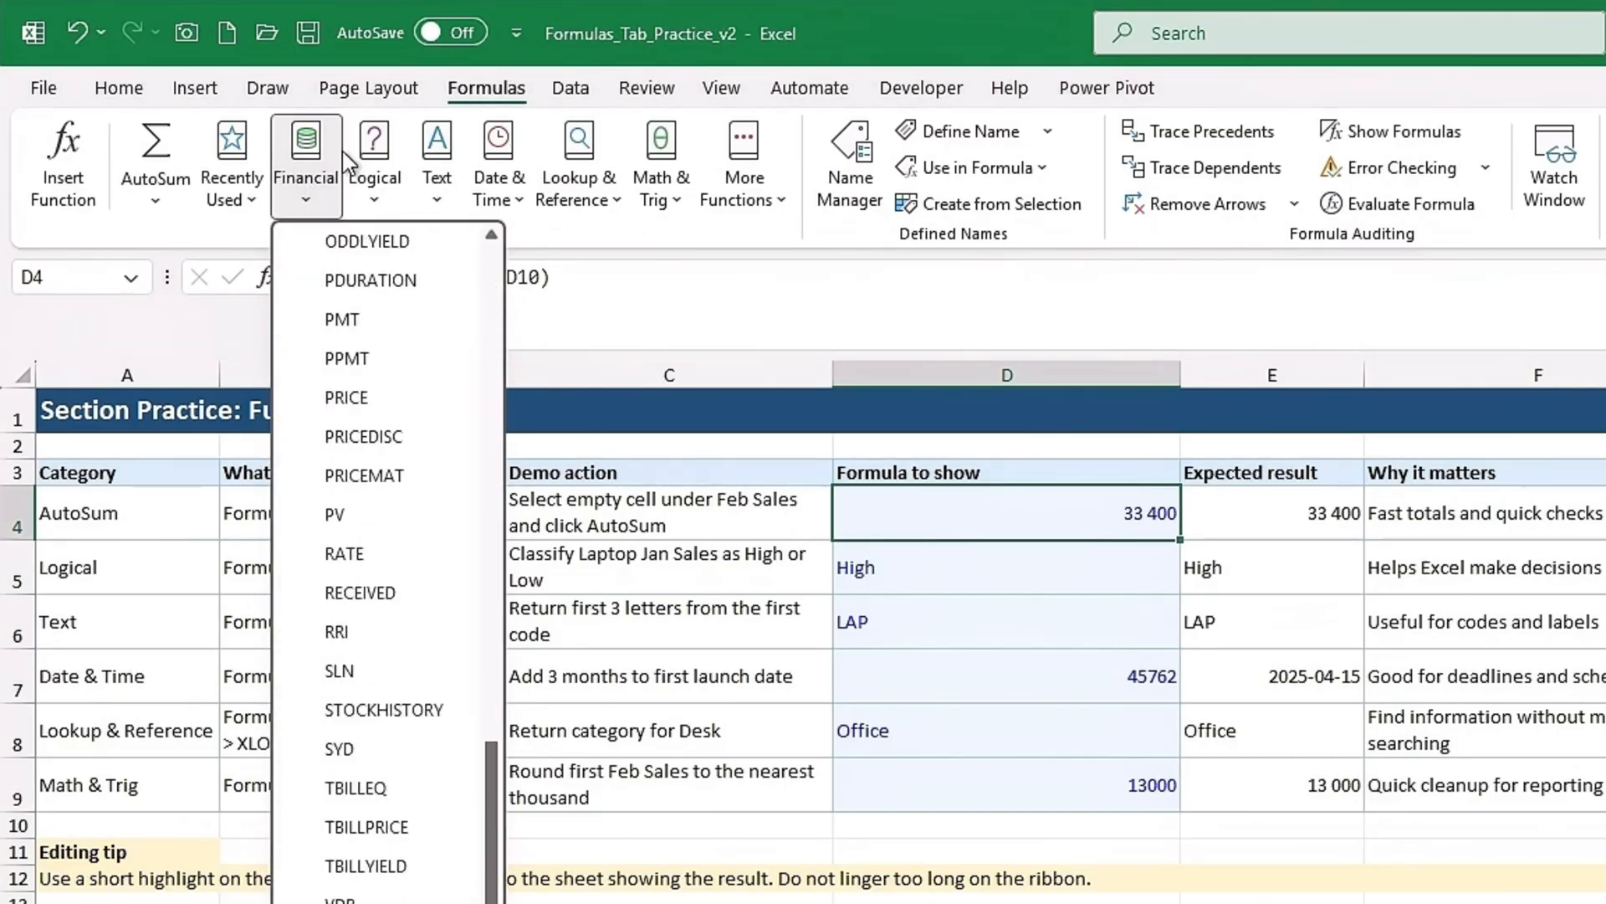
pyautogui.click(240, 154)
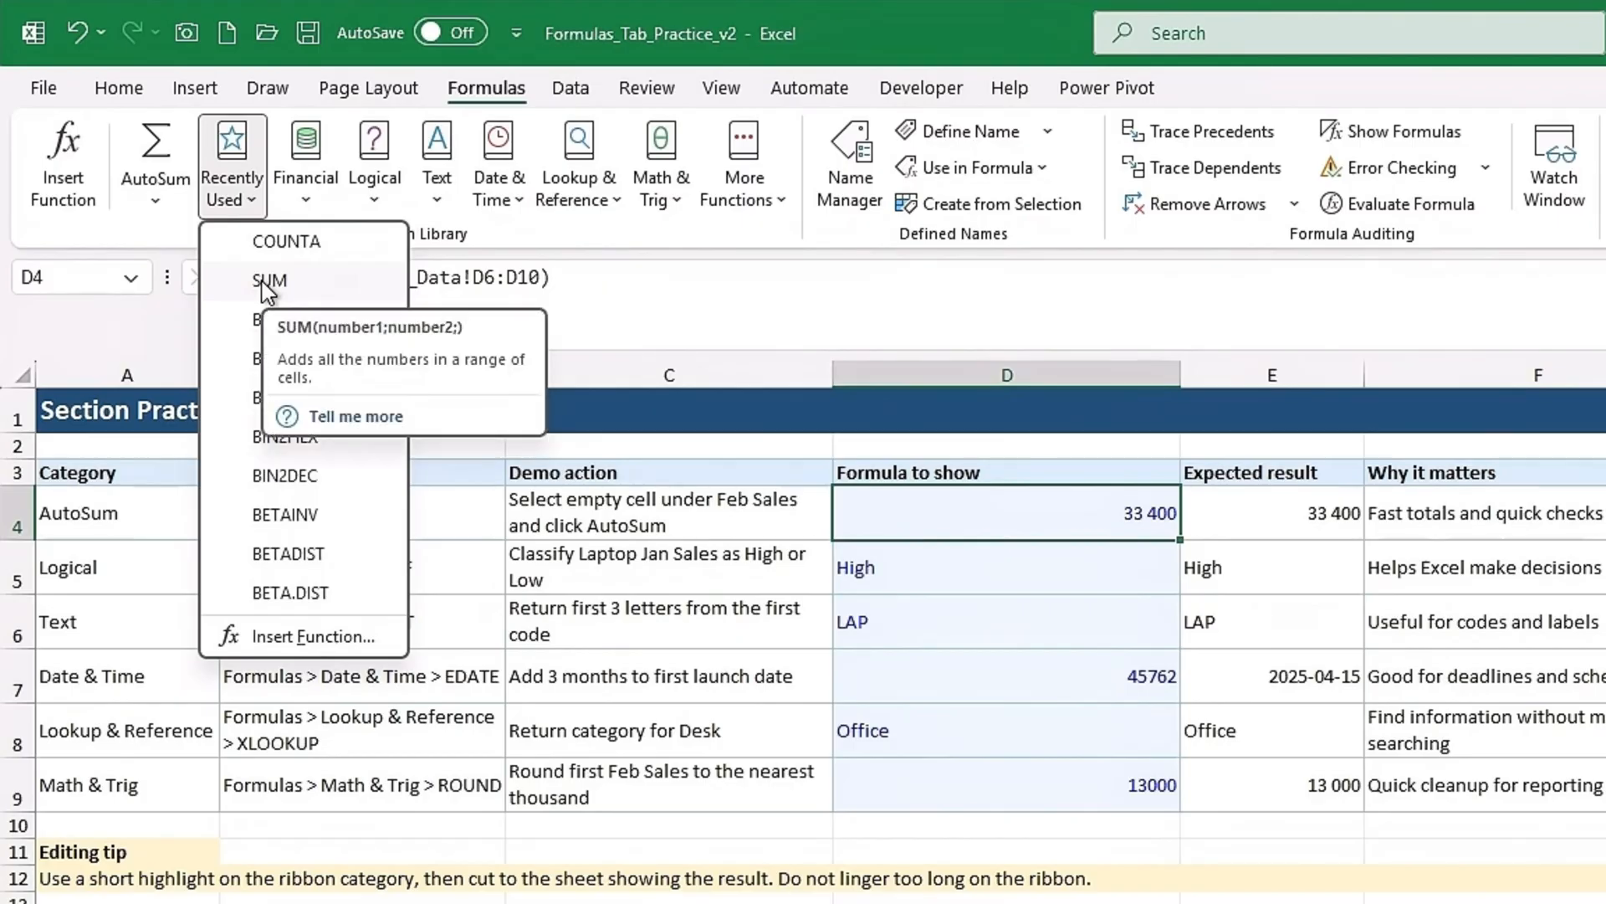
# - Start a logical IF function in cell D5 with the logical test Demo_Data!D6>5000
pyautogui.click(376, 791)
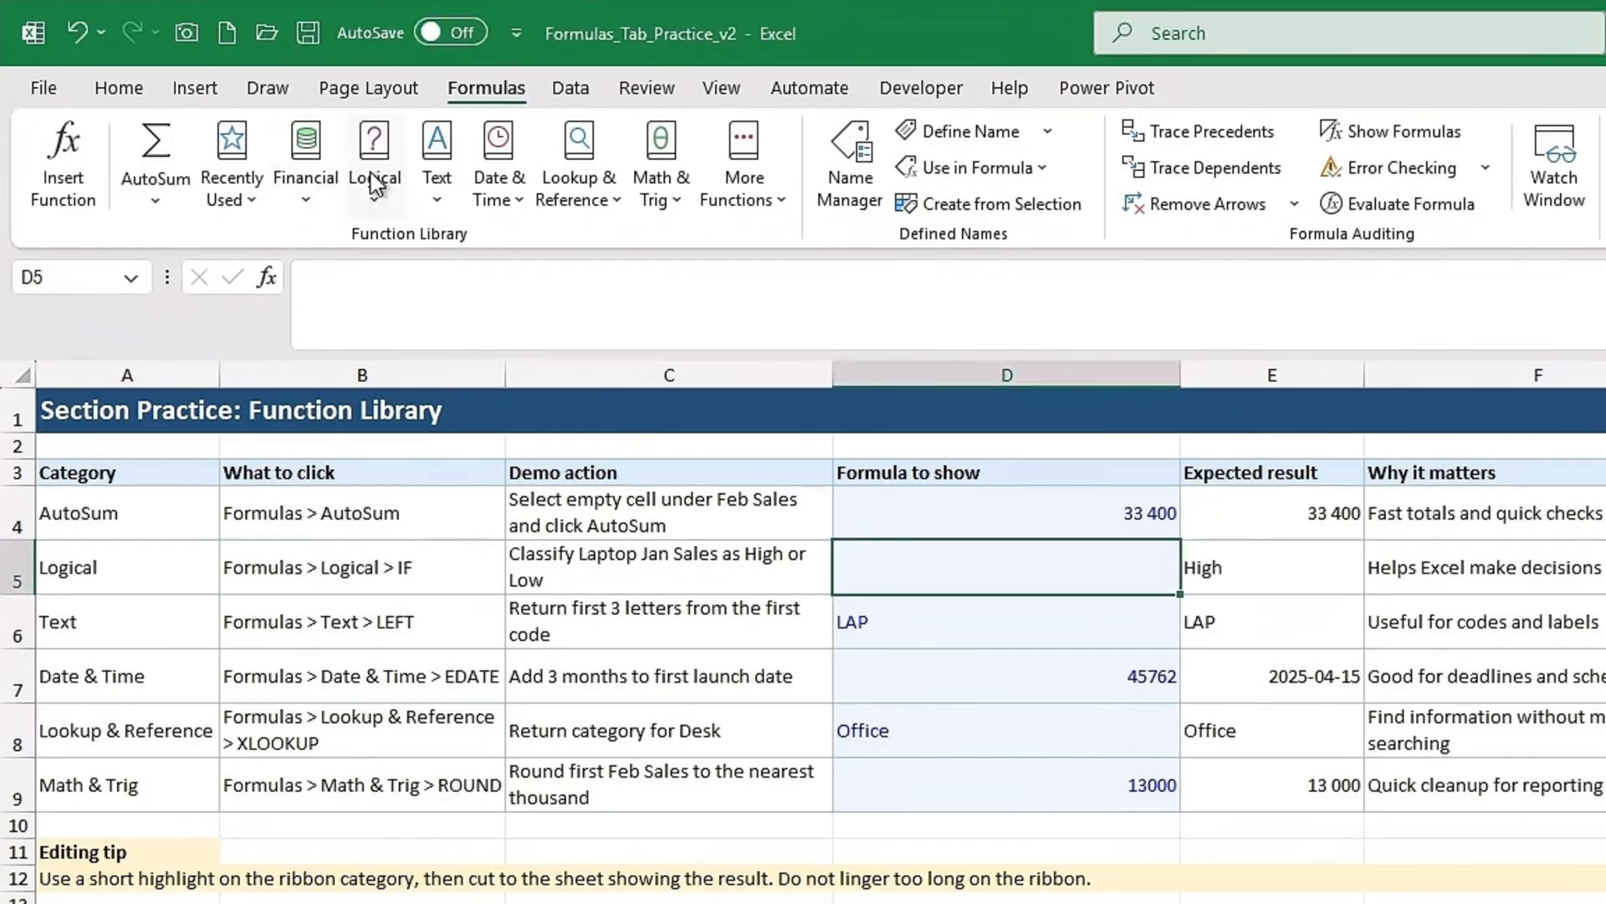
pyautogui.click(374, 168)
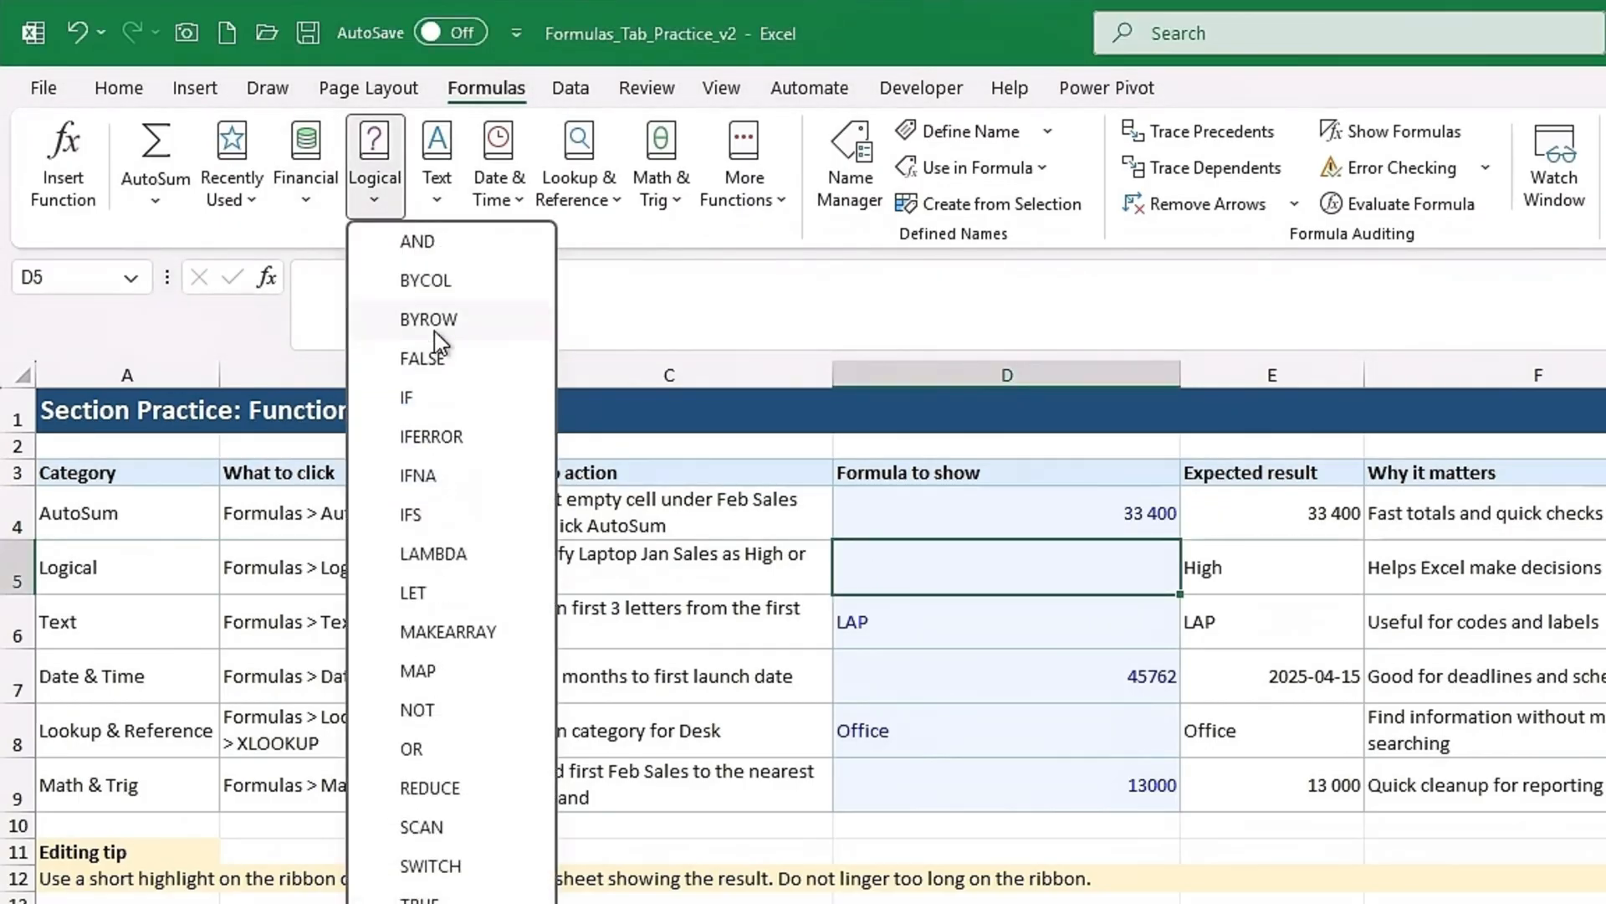
pyautogui.click(410, 396)
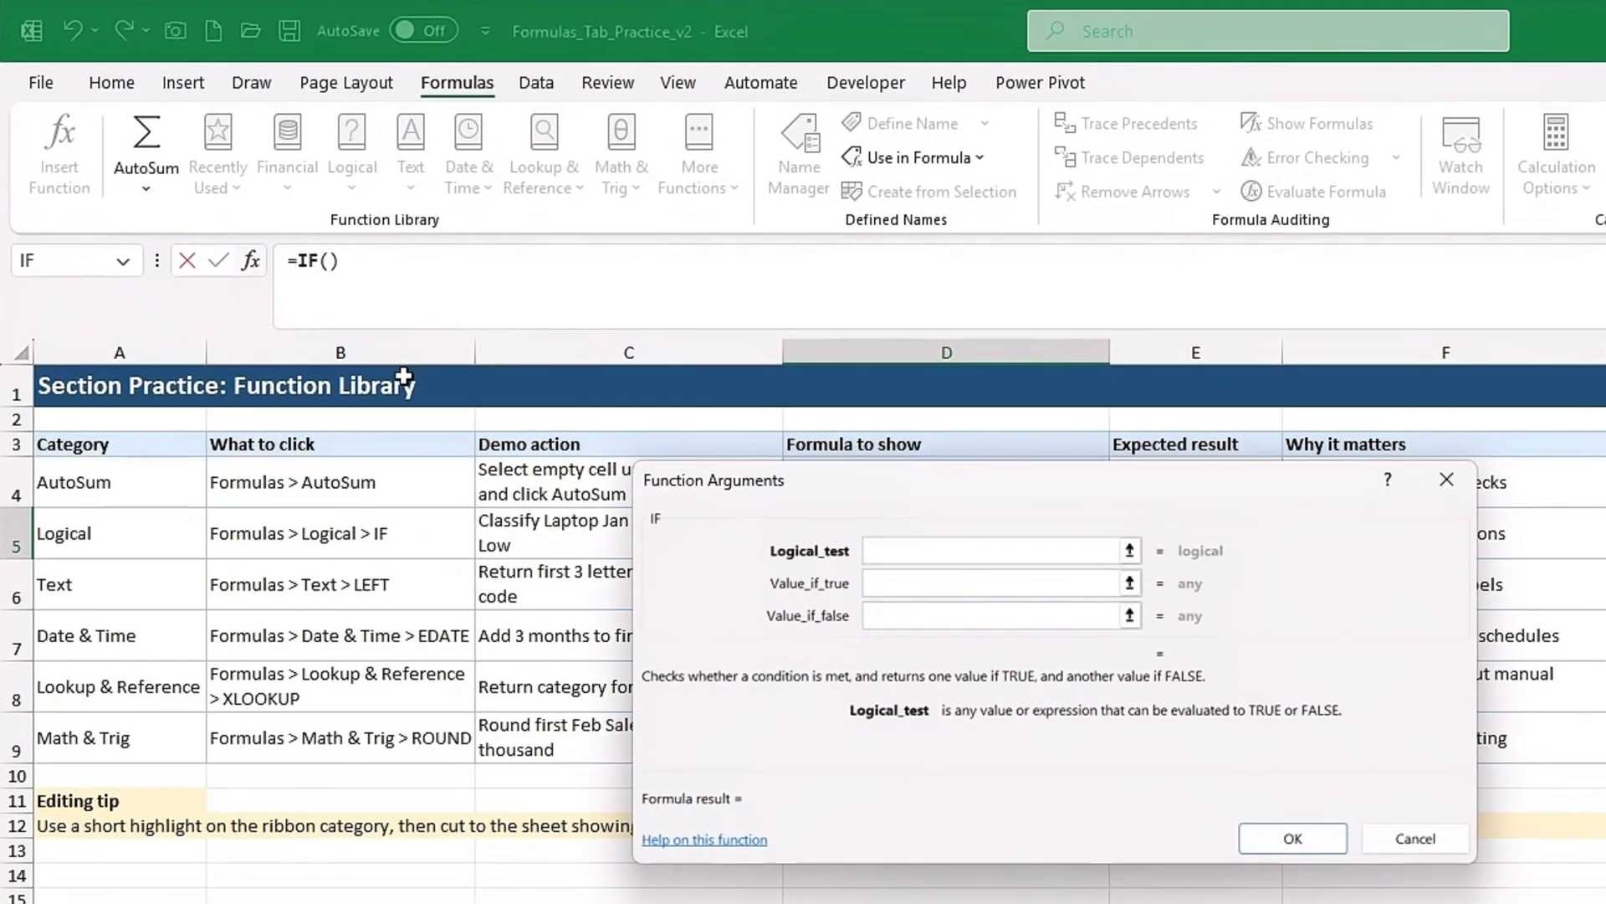
pyautogui.click(251, 902)
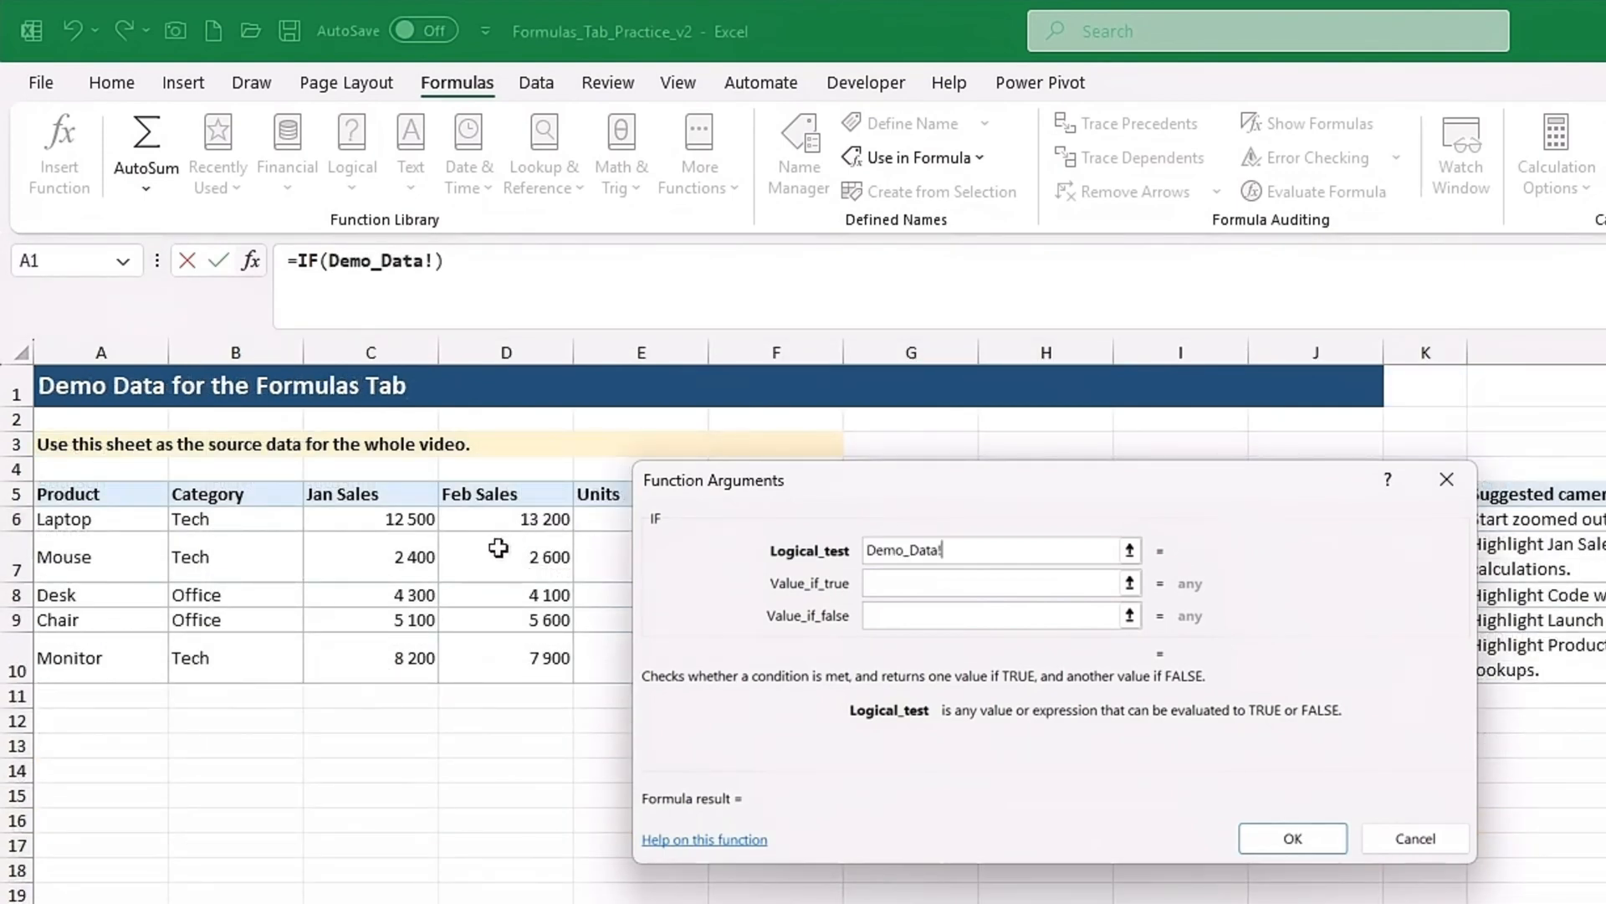
pyautogui.click(508, 521)
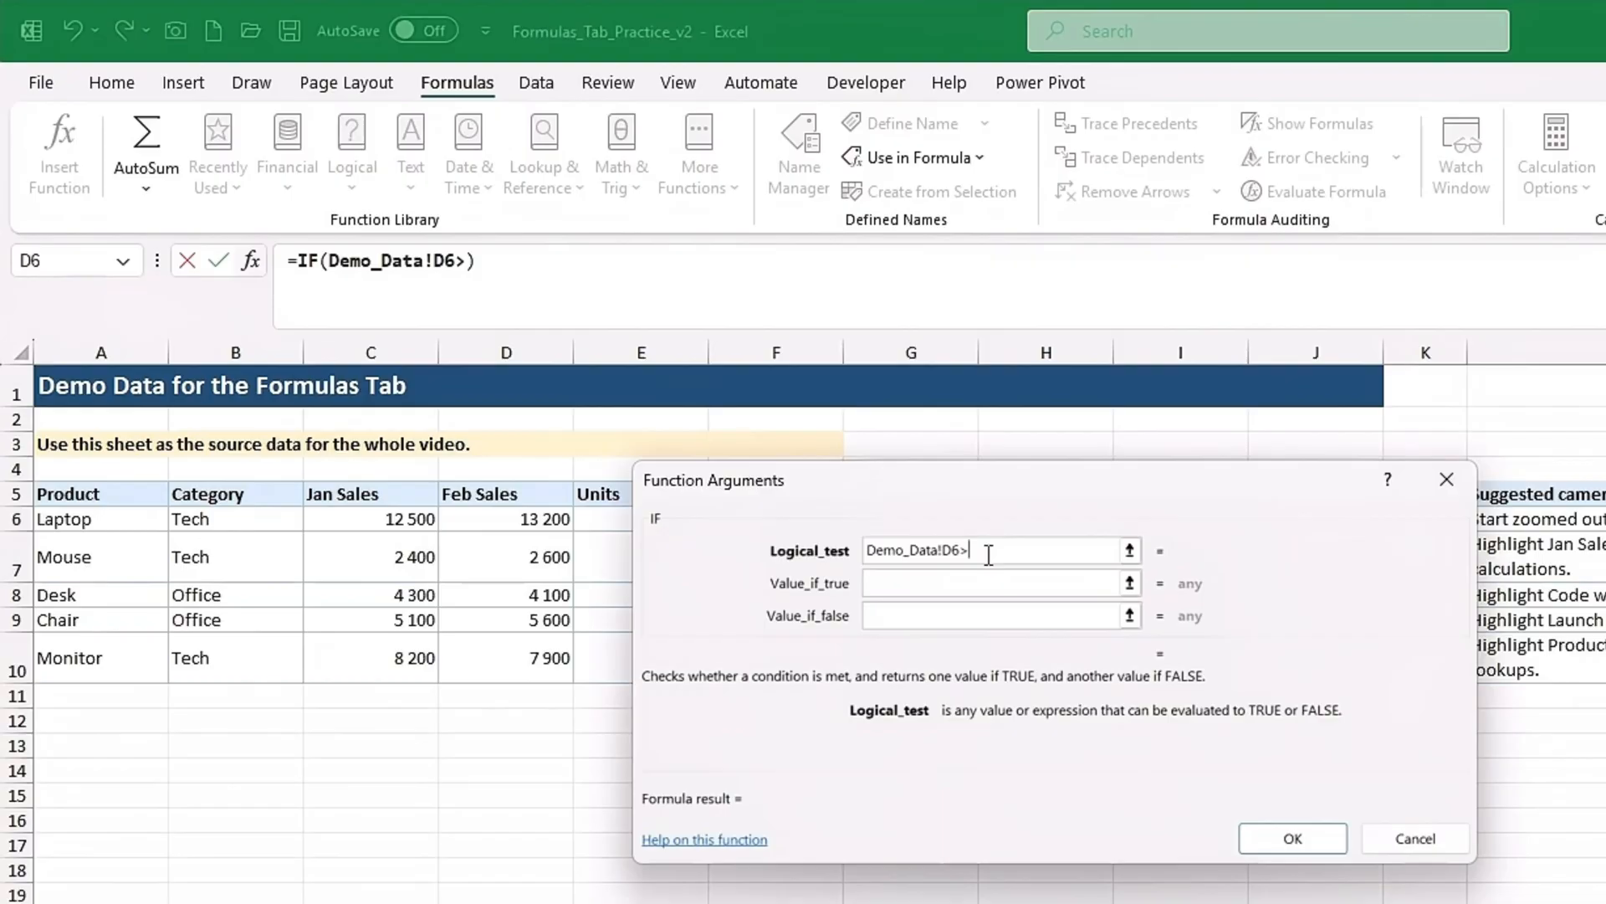
pyautogui.write('5000')
pyautogui.press('Tab')
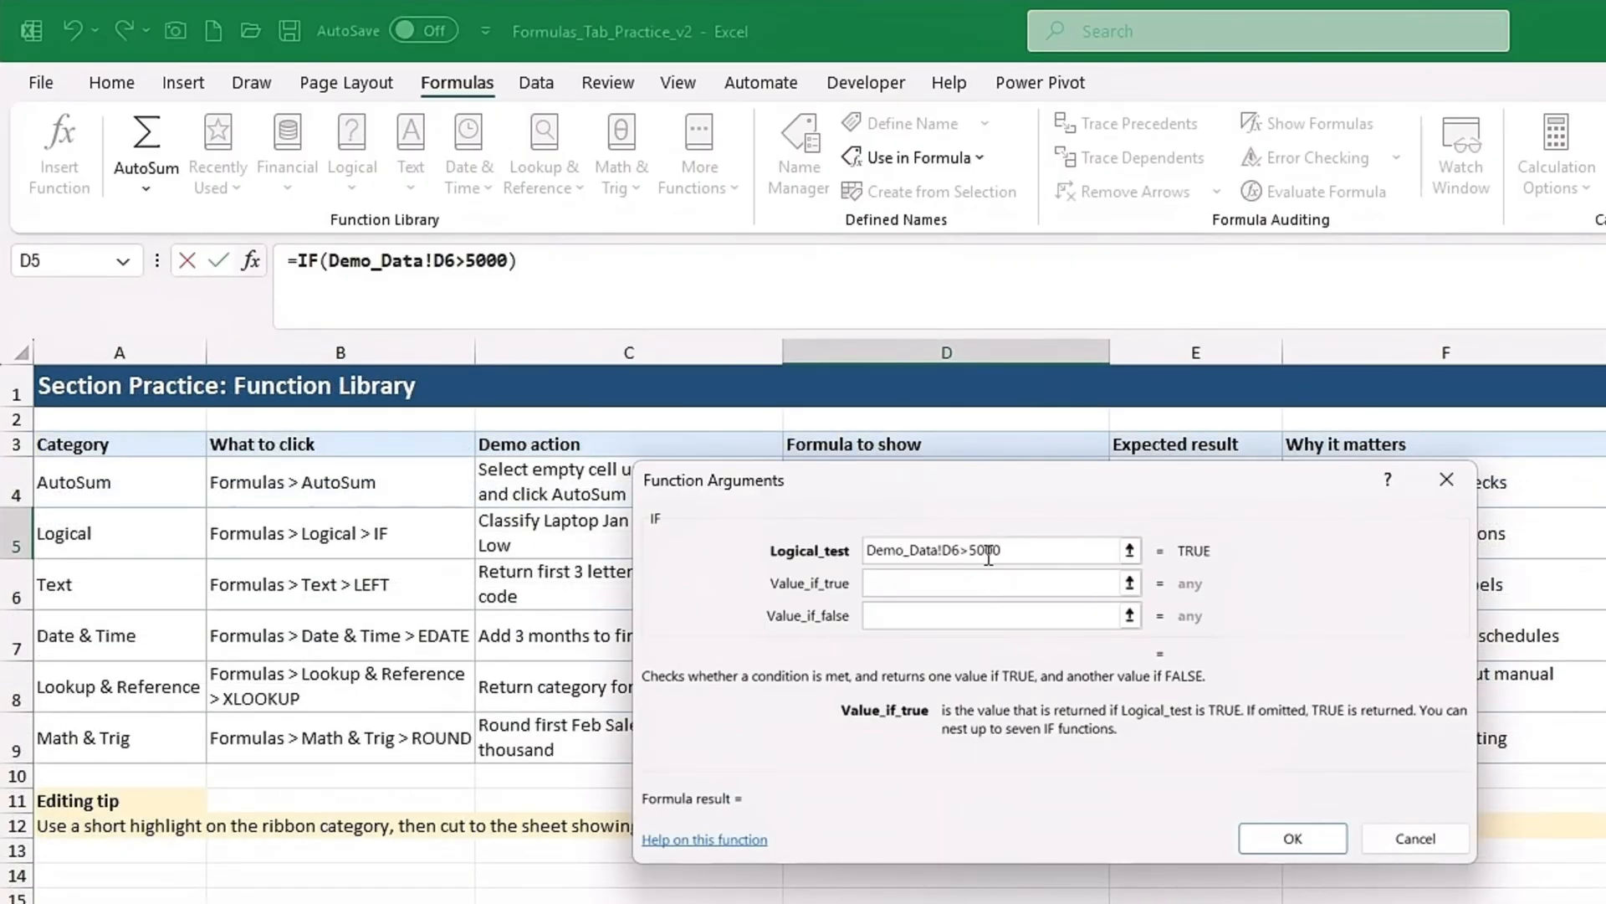
# - Set the IF function's true value to "High" and false value to "Low", and accept the formula
pyautogui.write('"high')
pyautogui.press('Delete')
pyautogui.write('High')
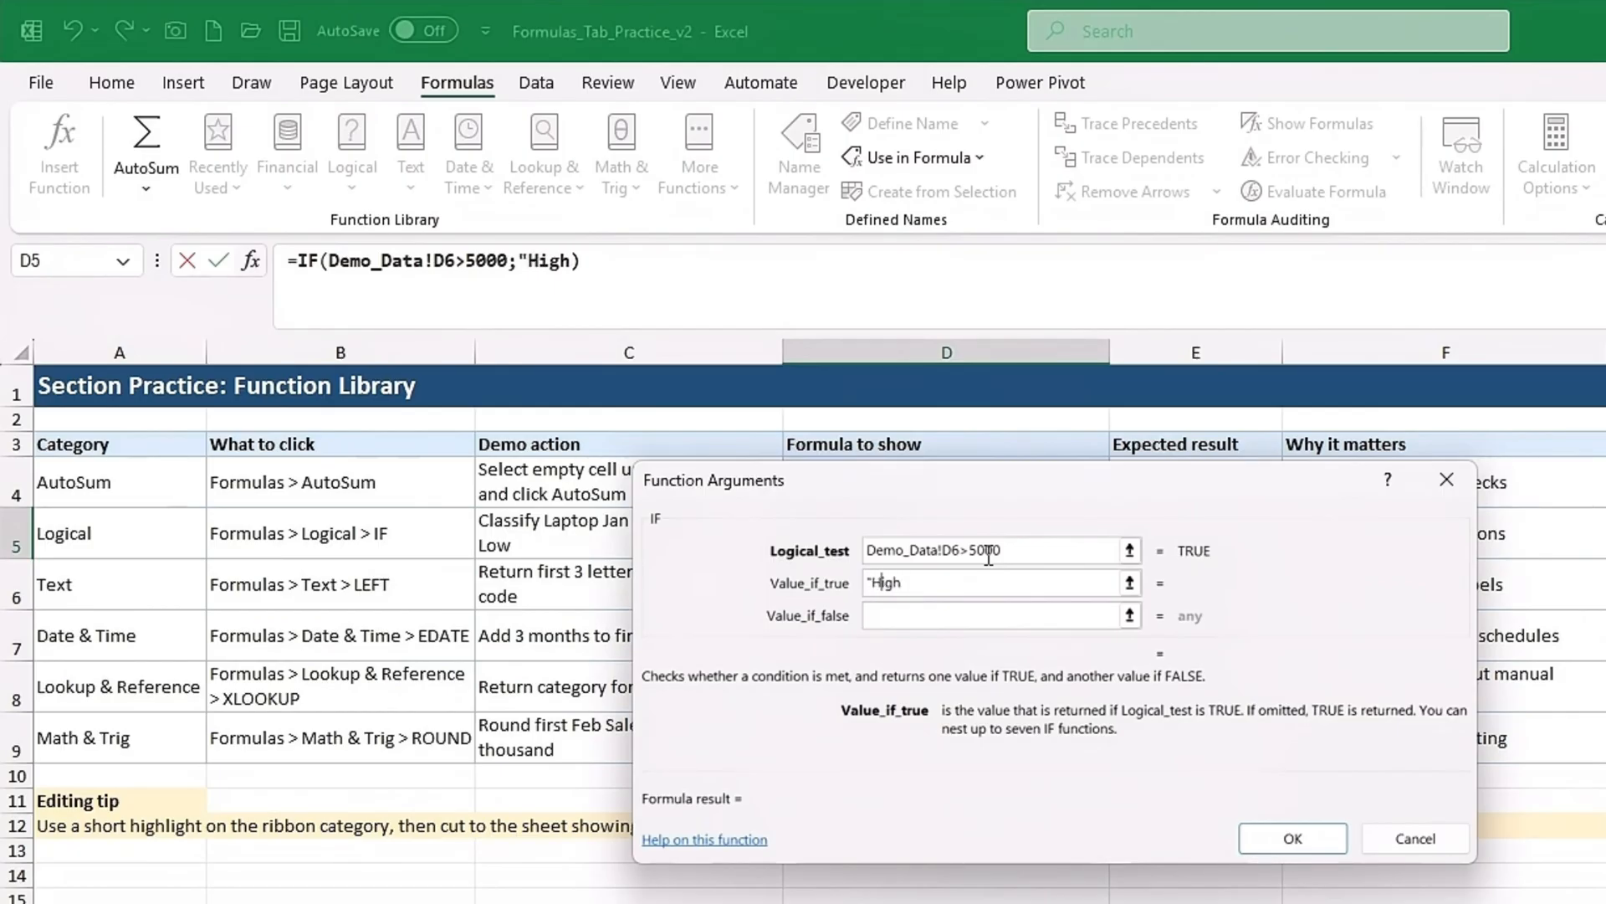
pyautogui.write('"')
pyautogui.press('Tab')
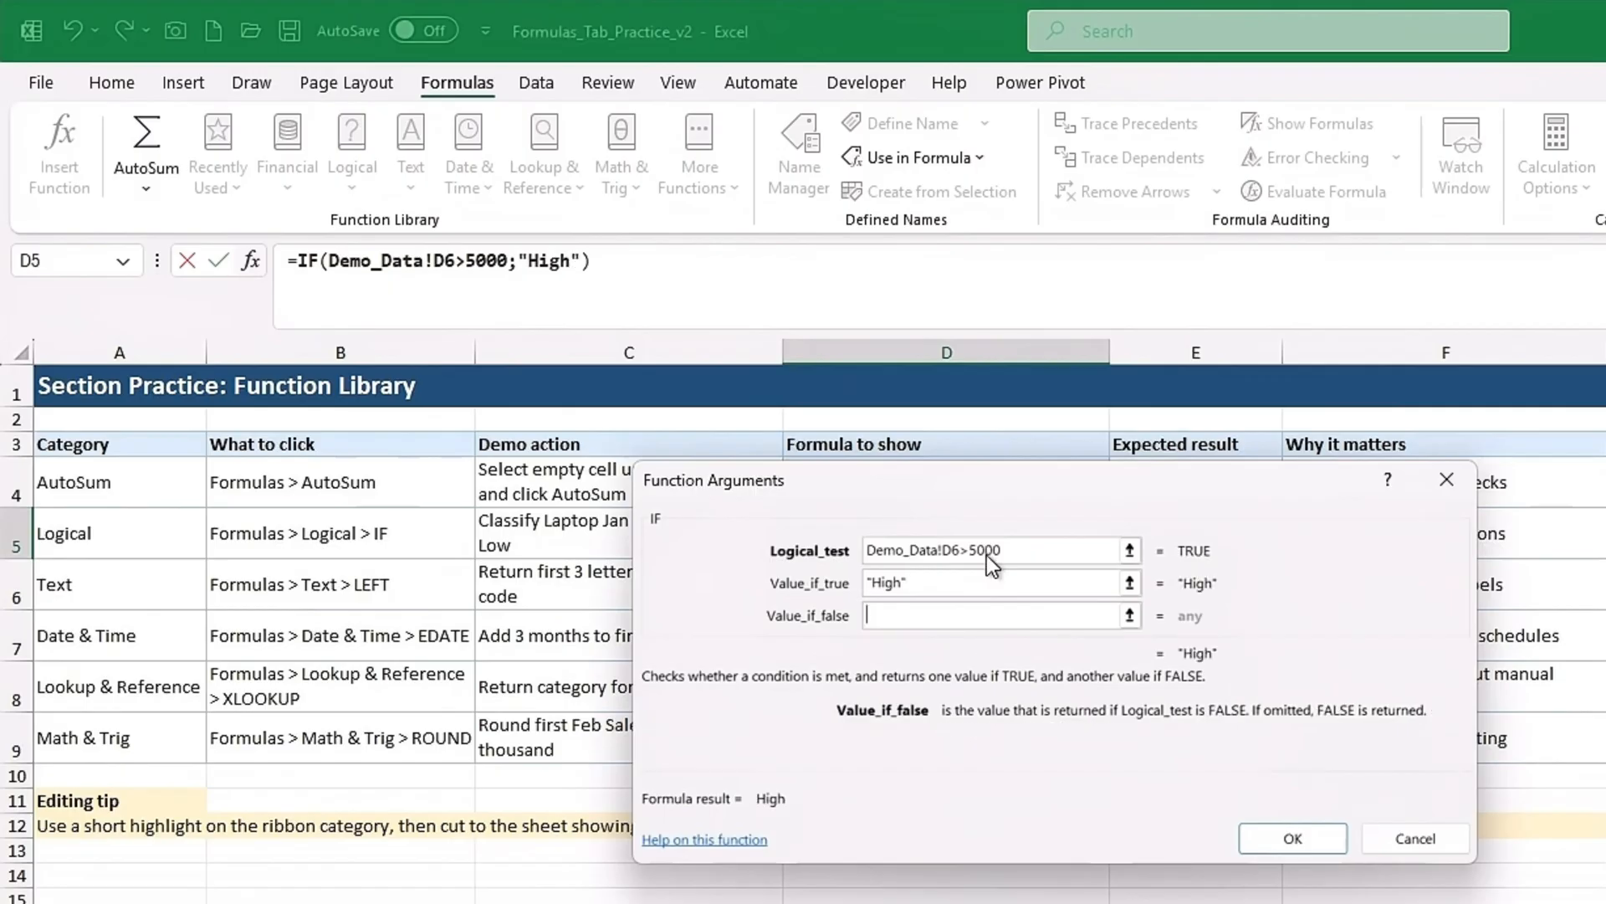
pyautogui.write('"Low')
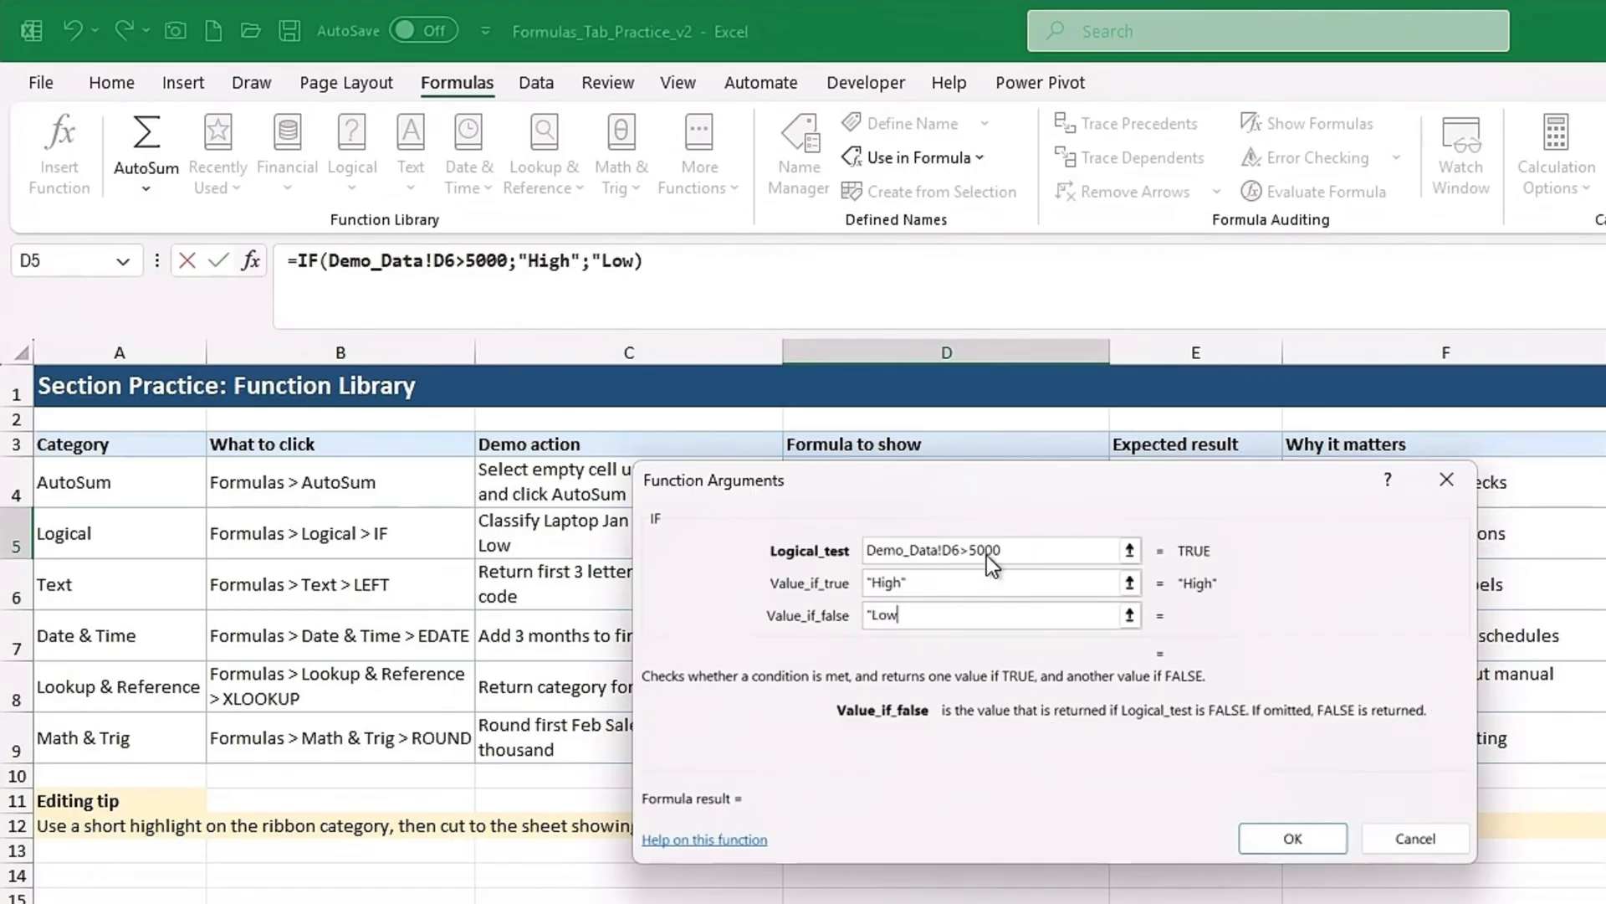
pyautogui.write('"')
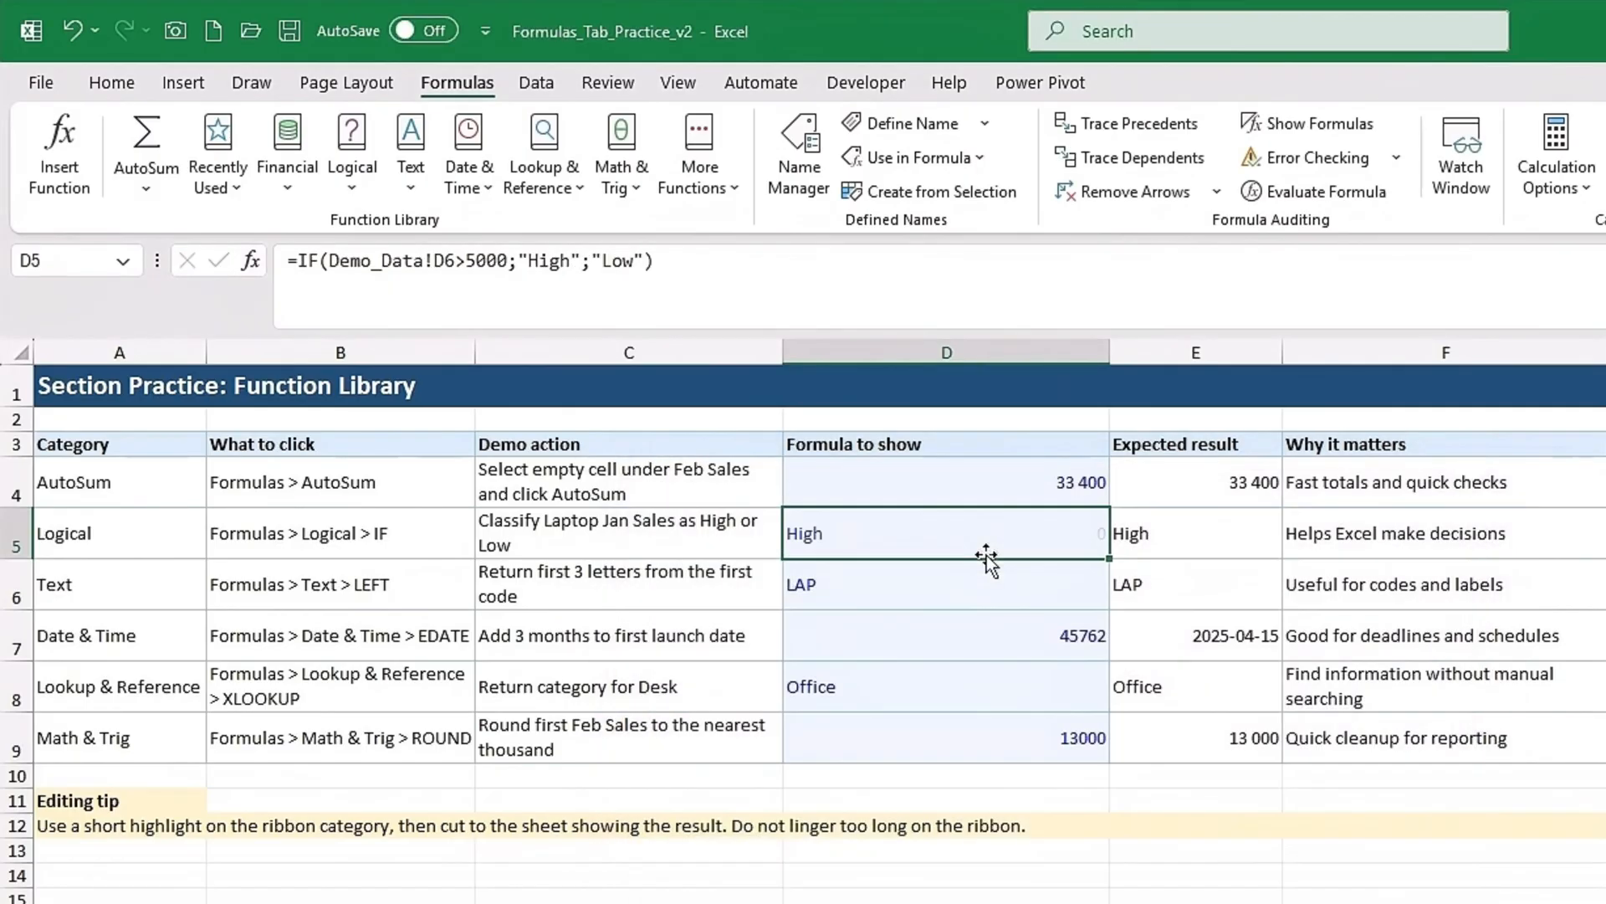
pyautogui.press('Return')
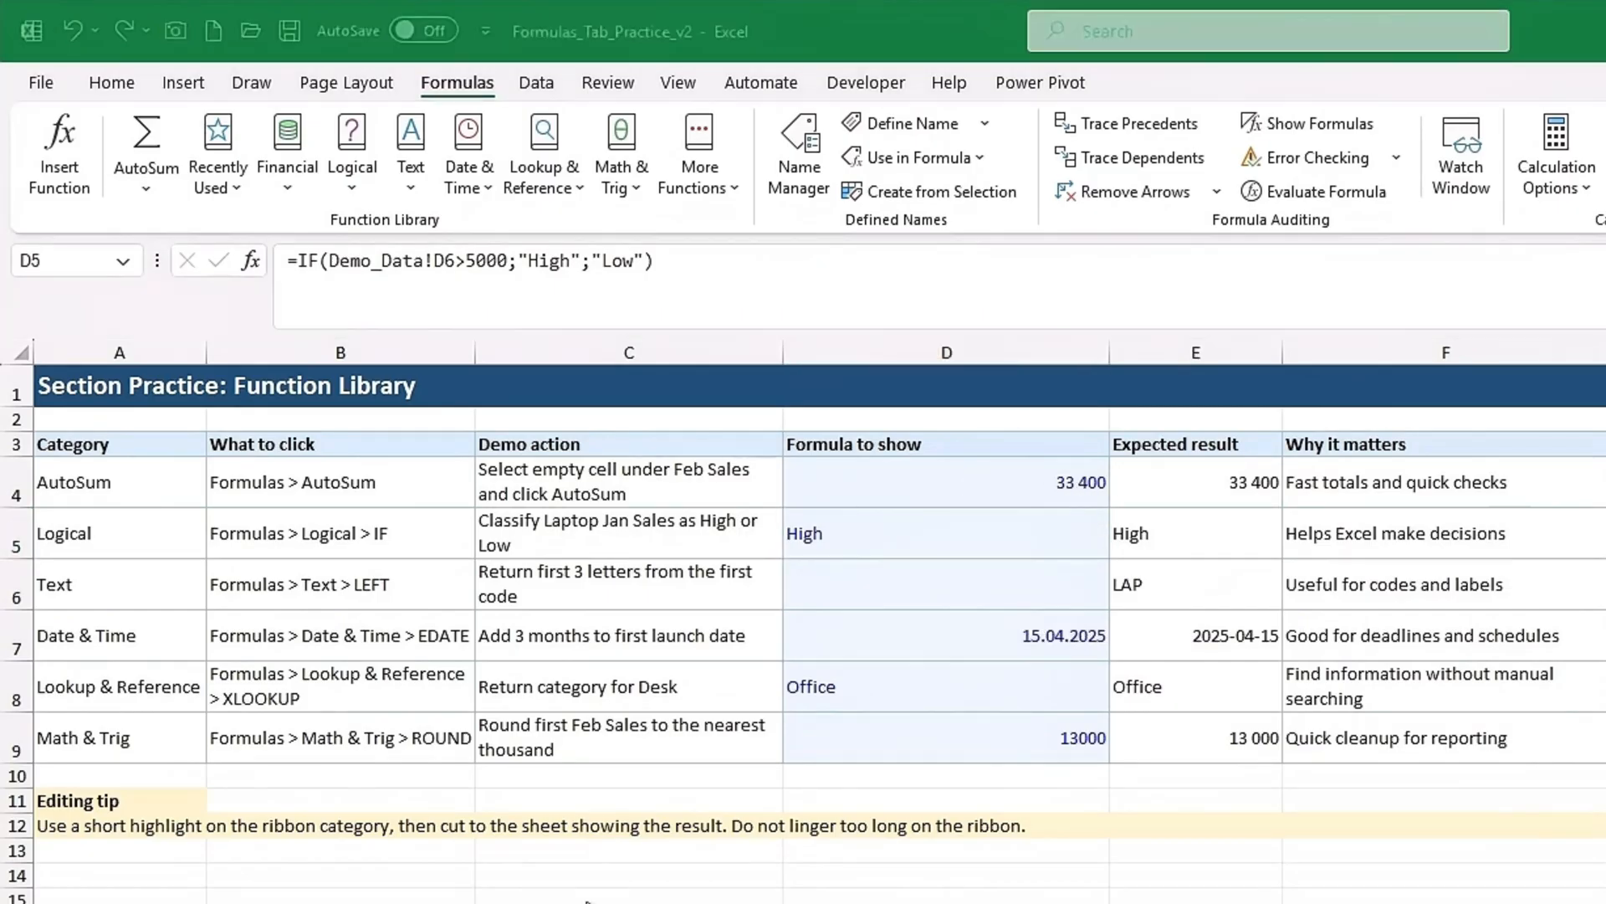
# - Insert a LEFT text function in cell D6 that extracts 3 characters from the first code, Demo_Data!H6
pyautogui.click(861, 534)
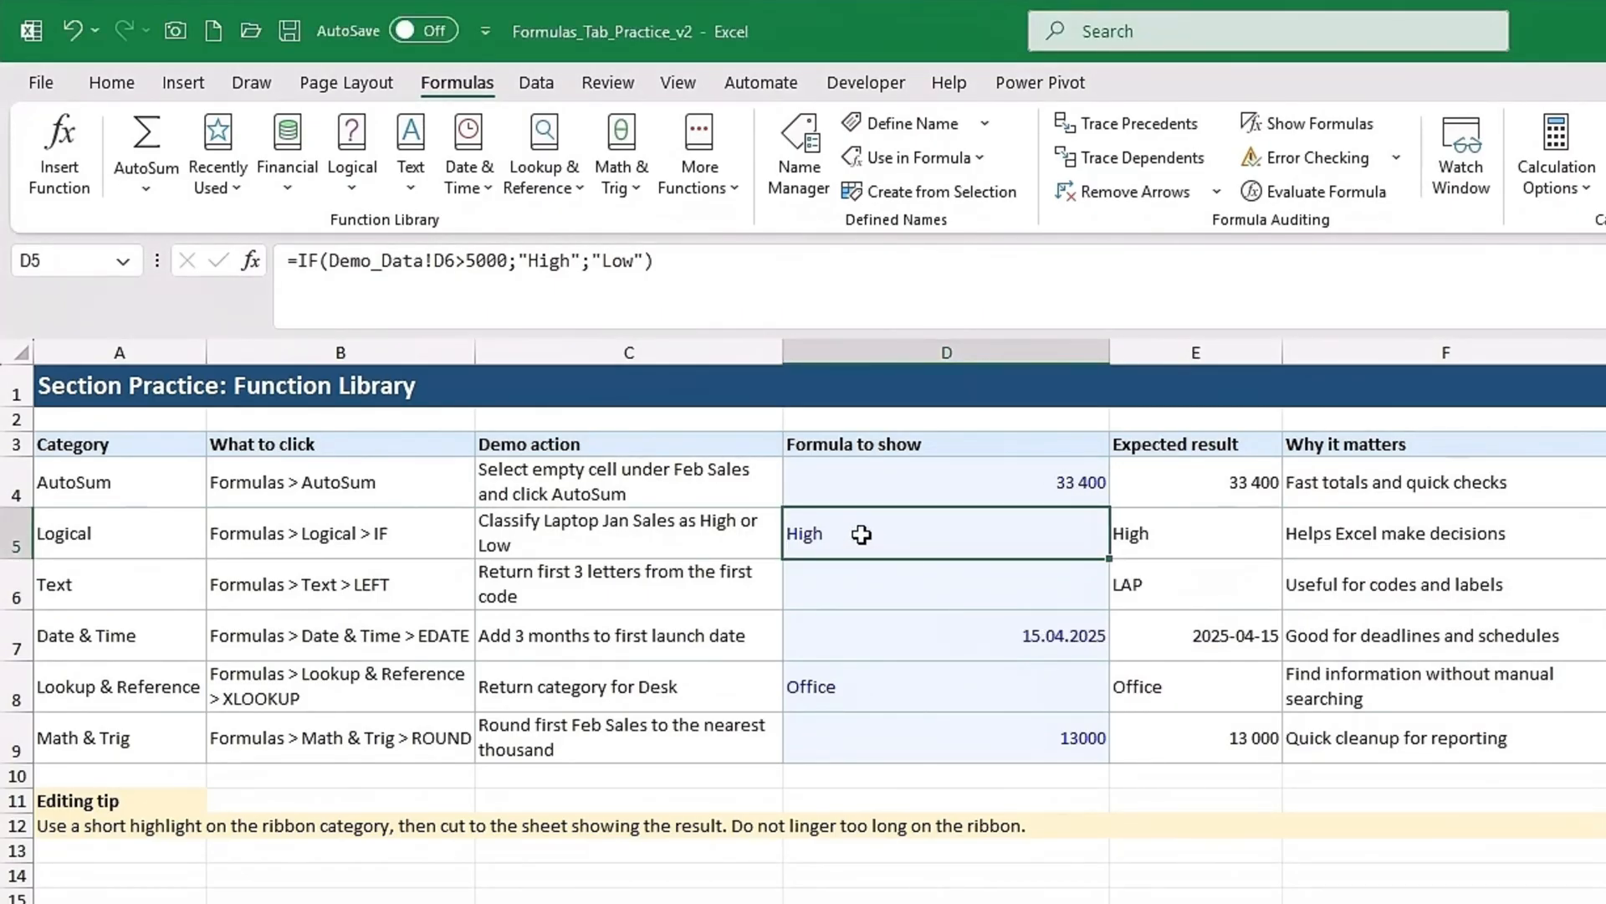
pyautogui.click(867, 574)
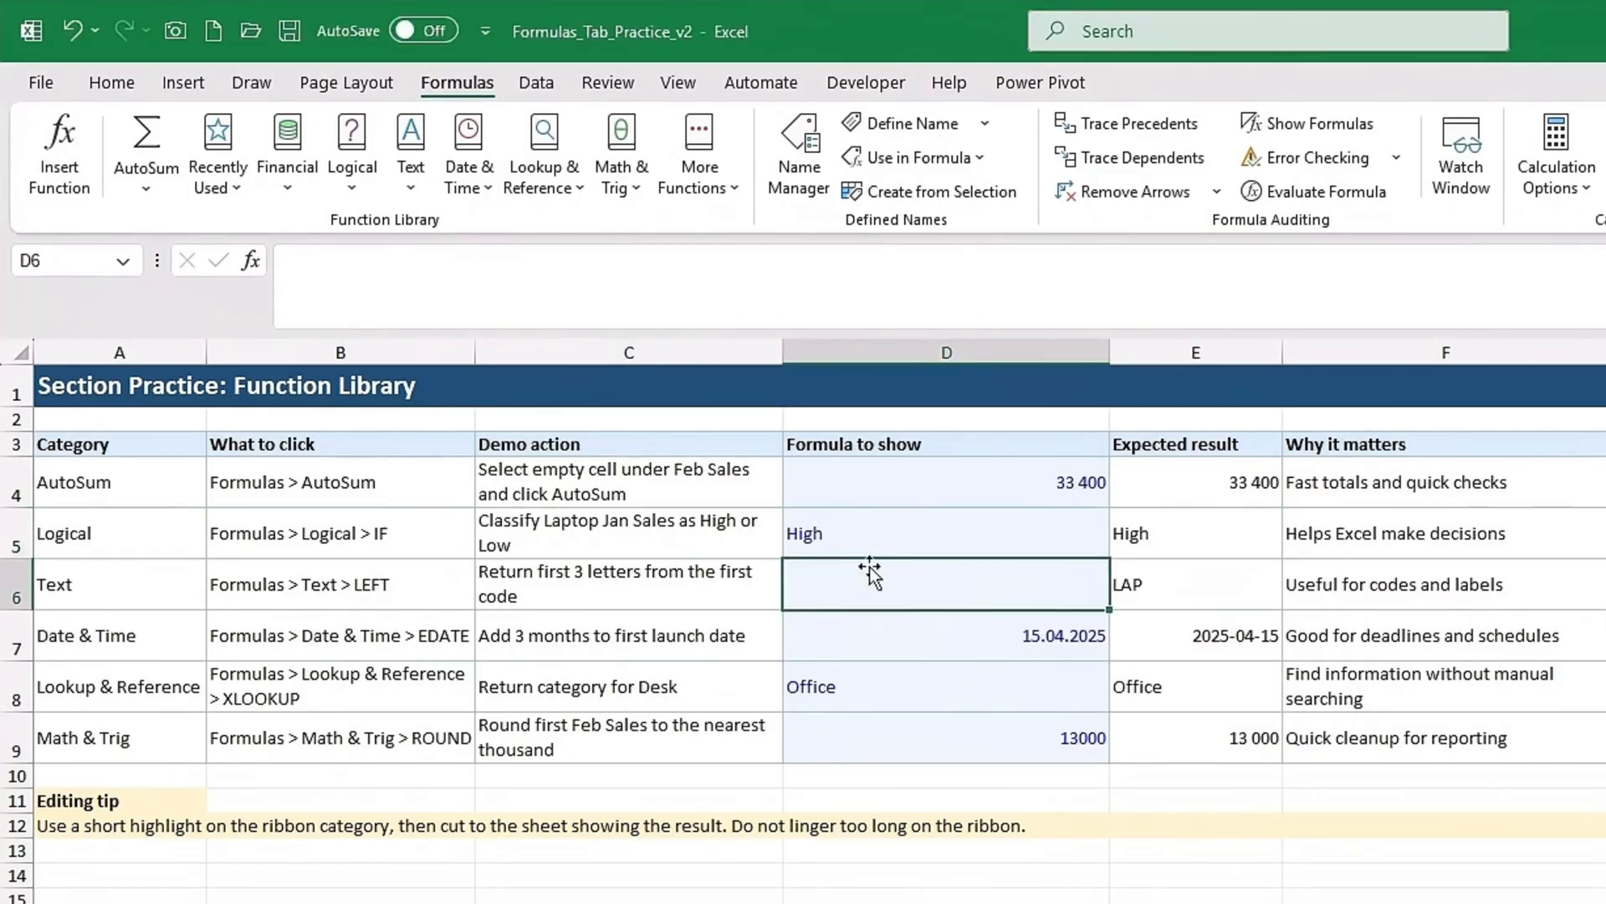
pyautogui.click(406, 176)
pyautogui.click(451, 630)
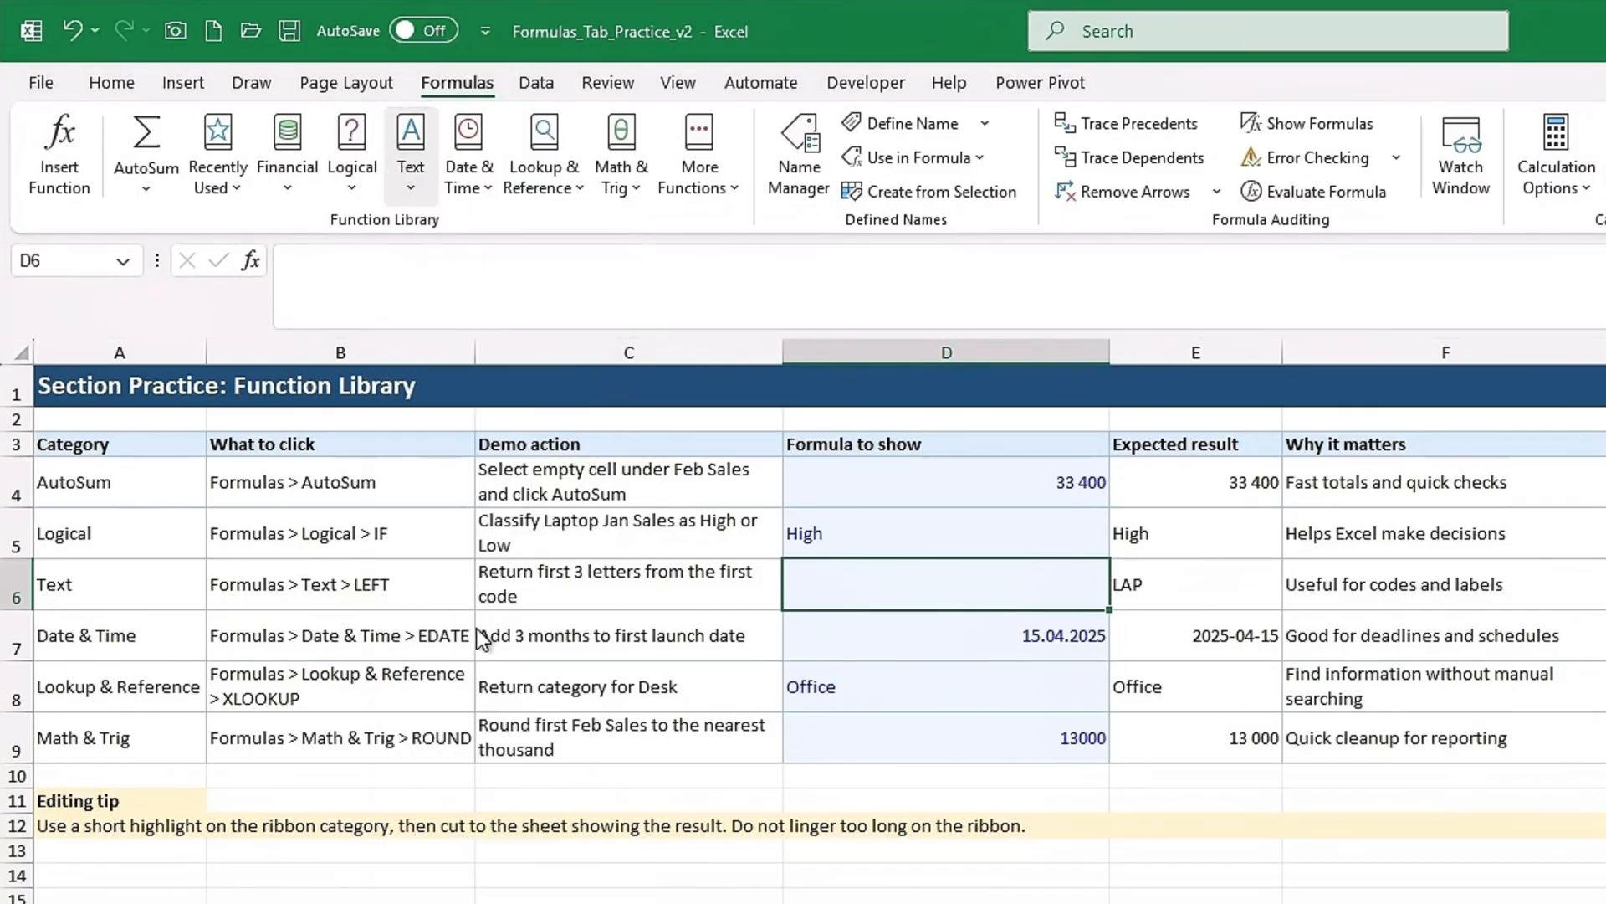
pyautogui.click(251, 902)
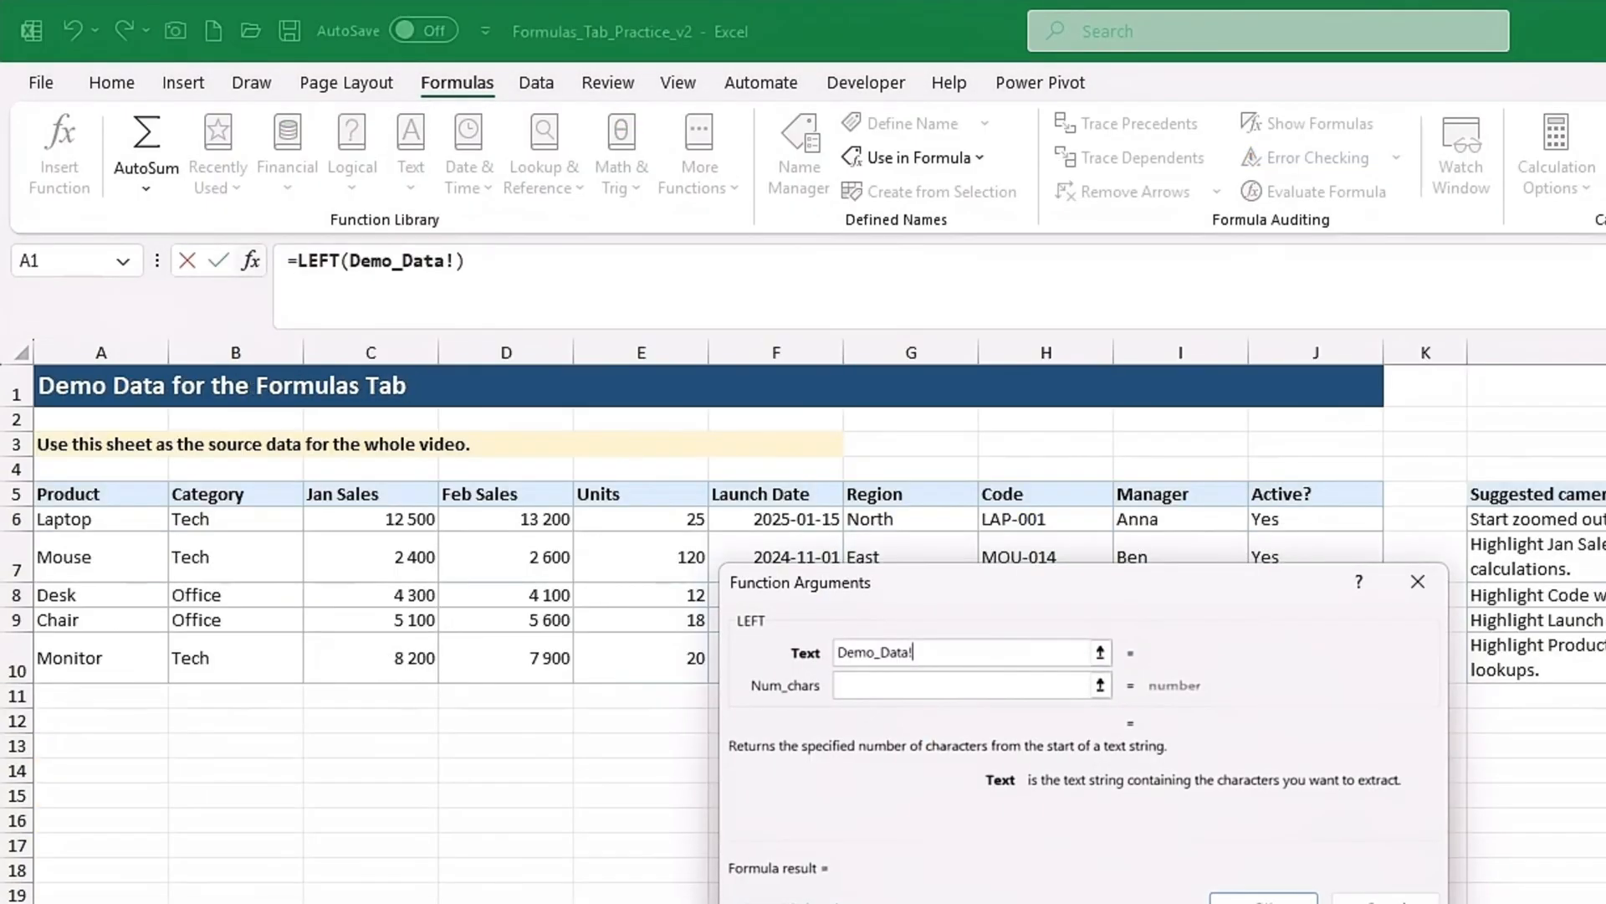
pyautogui.moveTo(934, 579); pyautogui.dragTo(778, 629)
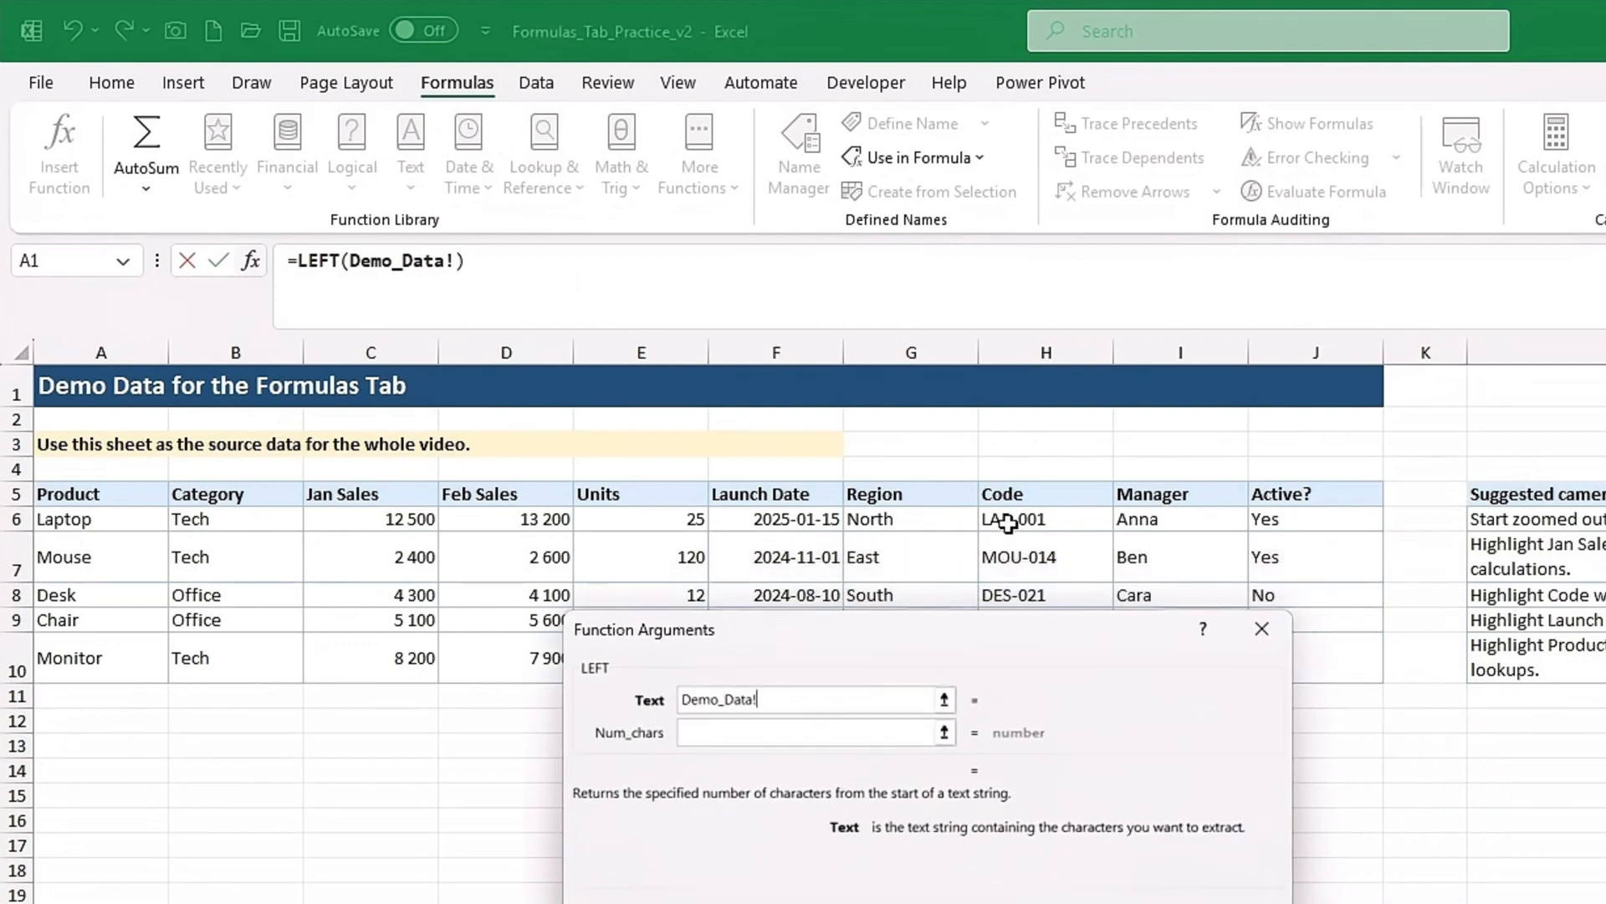
pyautogui.click(1016, 518)
pyautogui.click(751, 734)
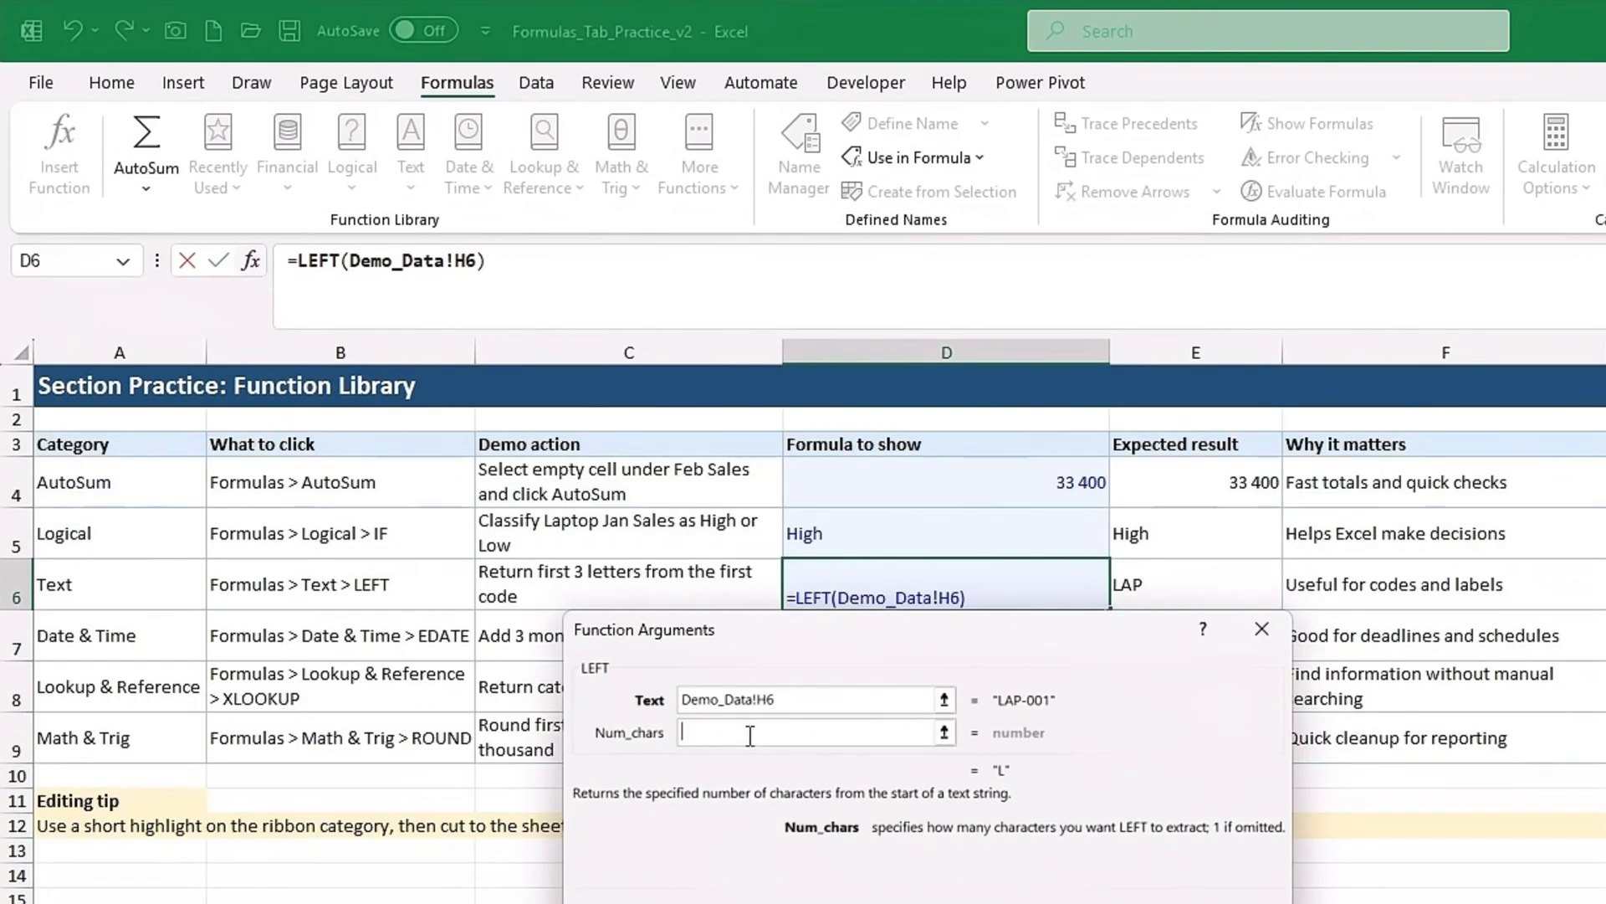
pyautogui.write('3')
pyautogui.press('Return')
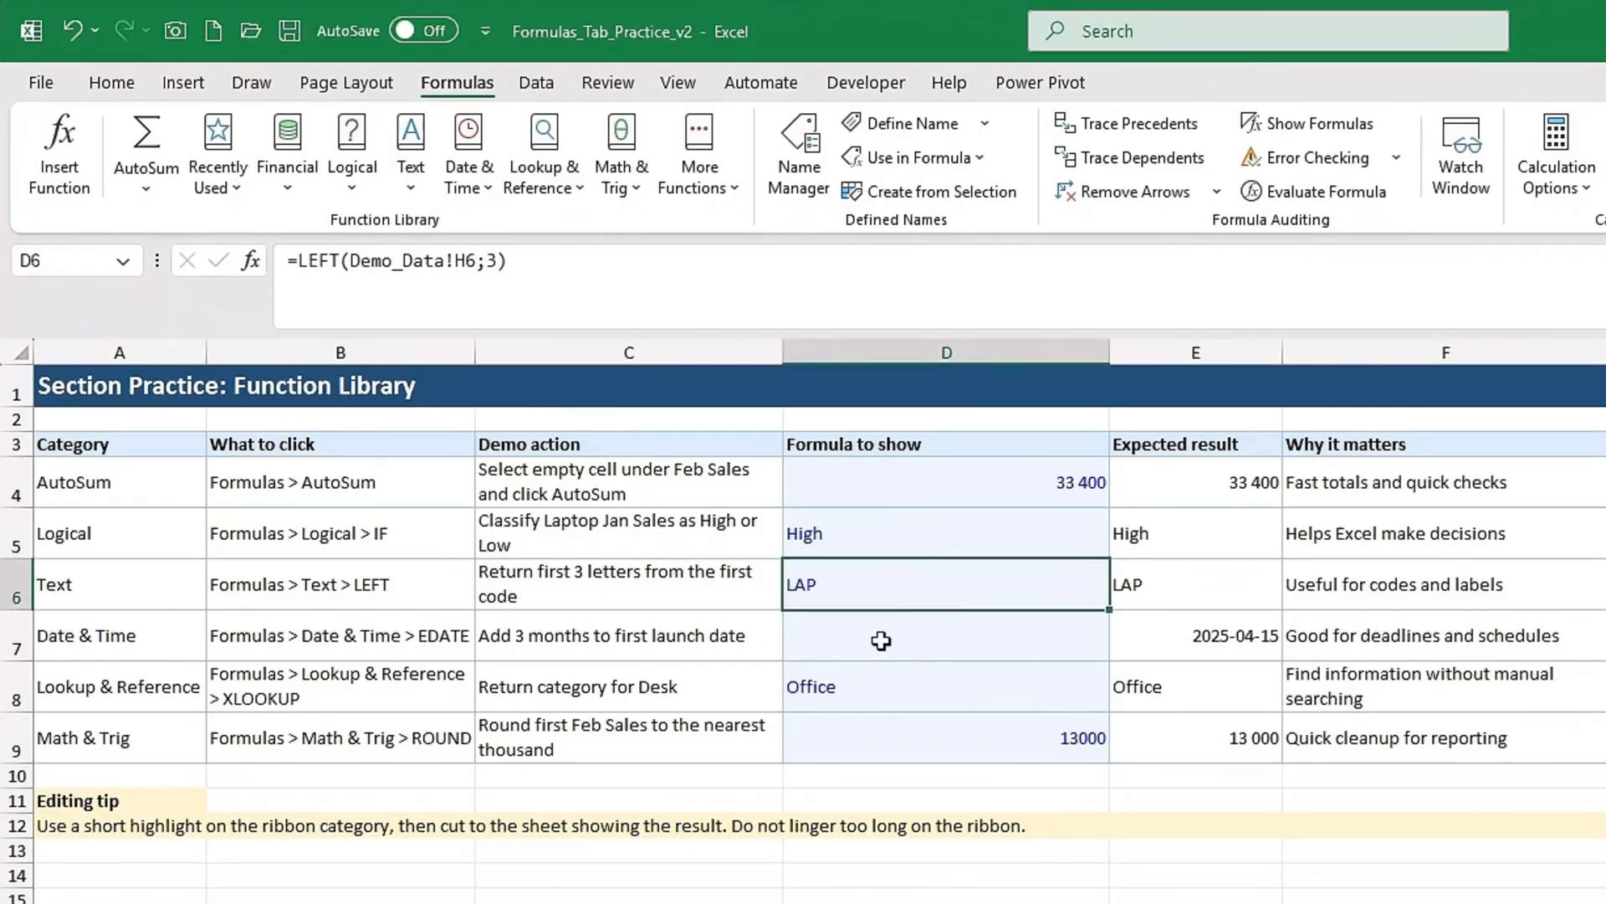
# - Insert an EDATE function in cell D7 with the first launch date, Demo_Data!F6, as start date and 3 months
pyautogui.click(881, 640)
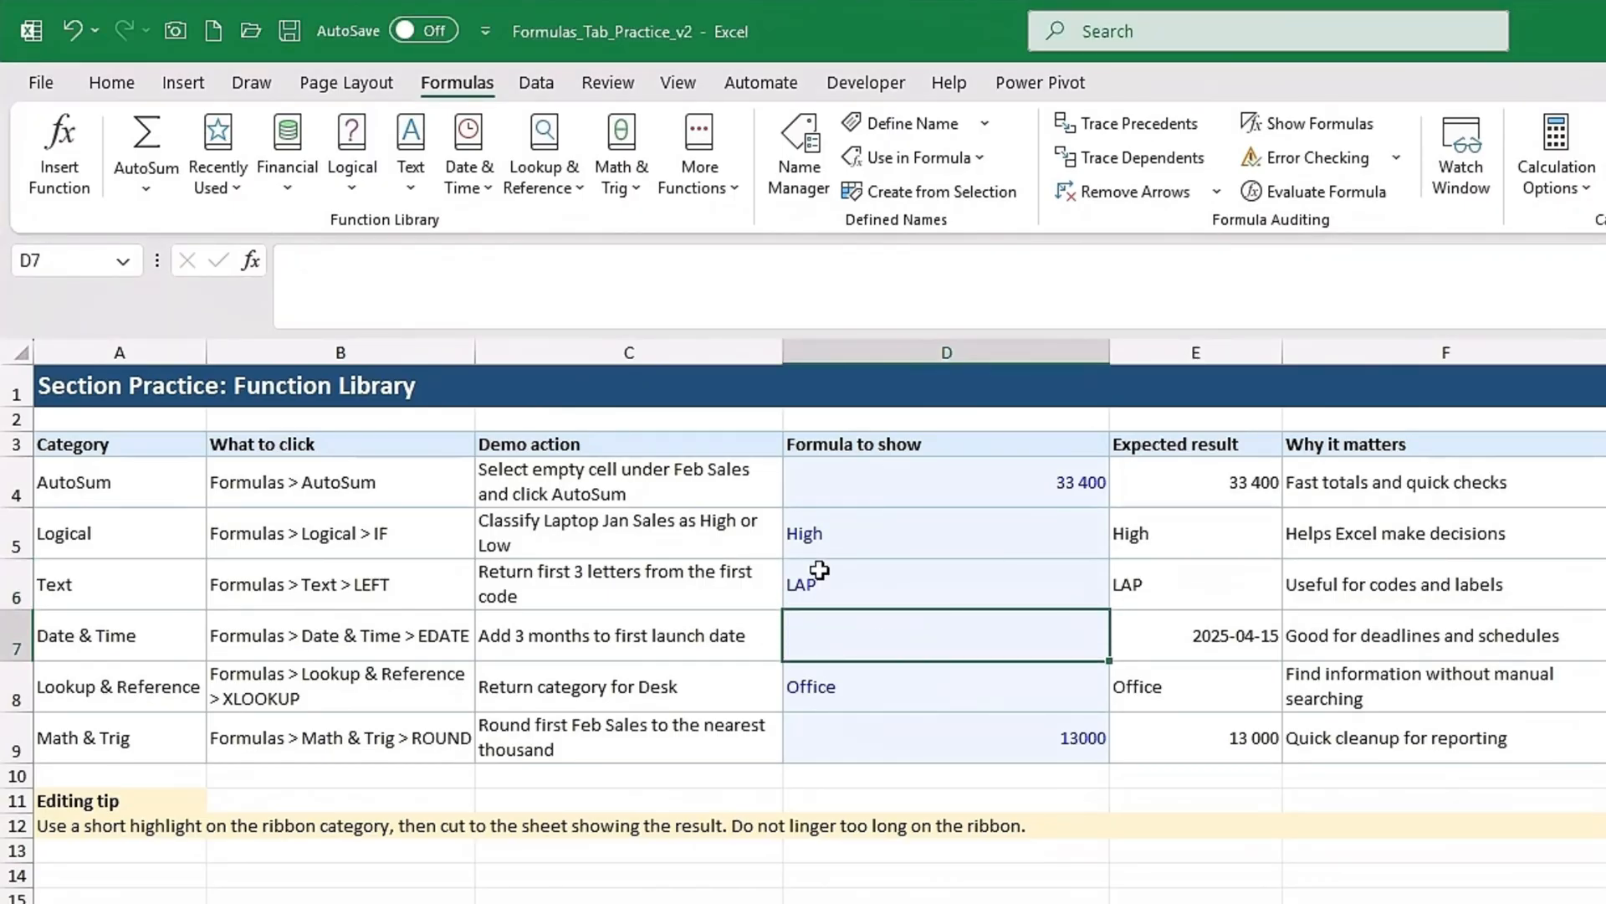
pyautogui.click(474, 154)
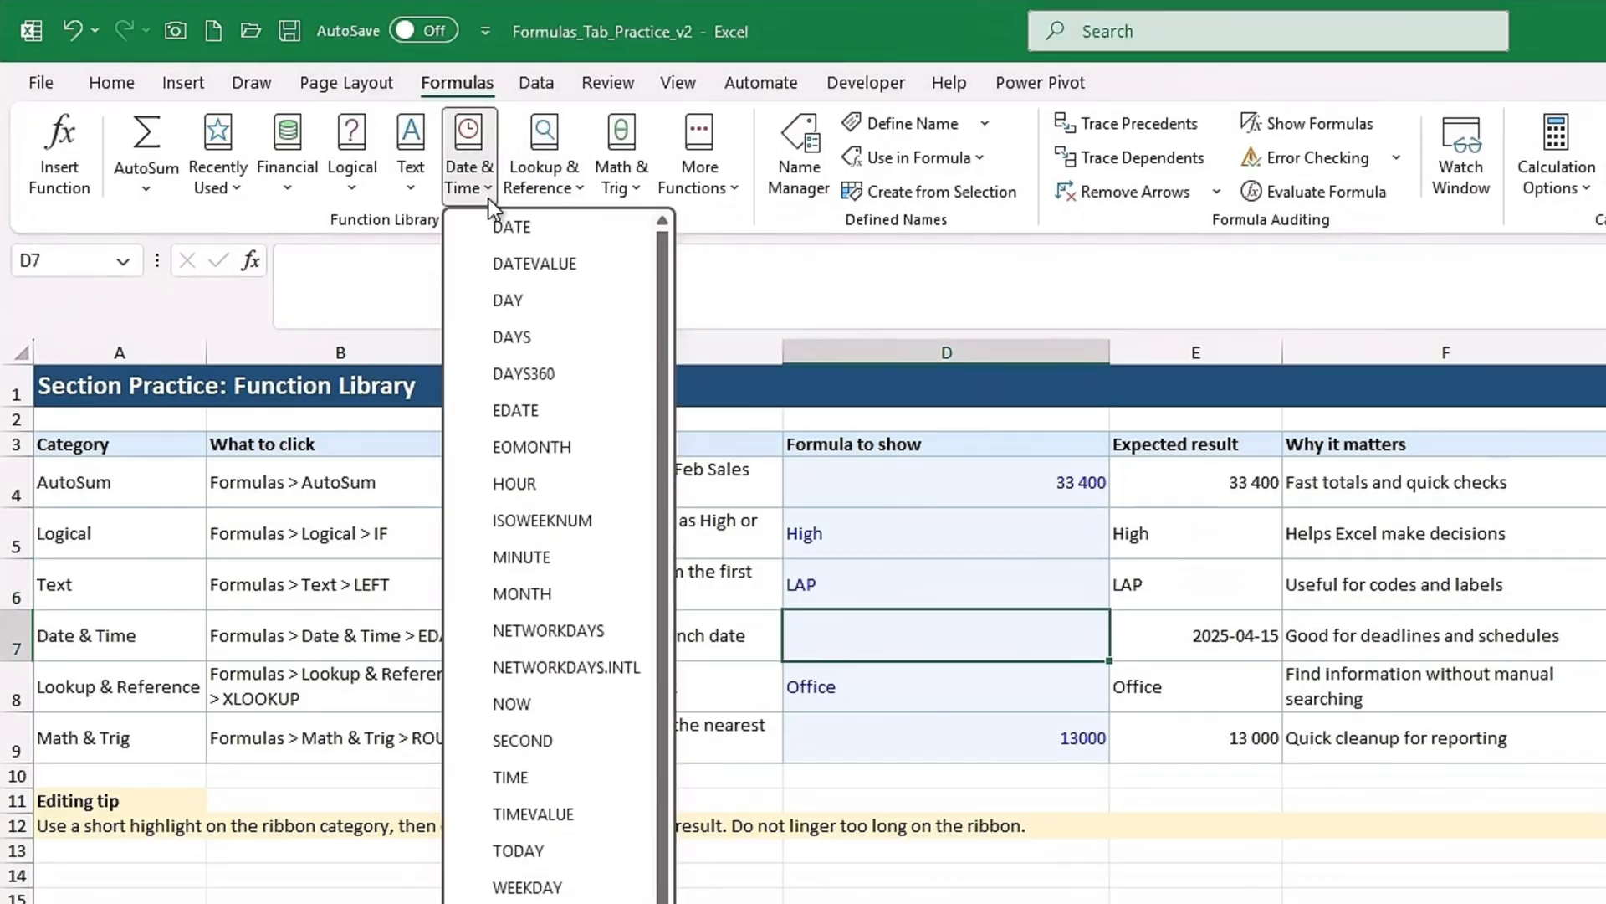
pyautogui.click(525, 409)
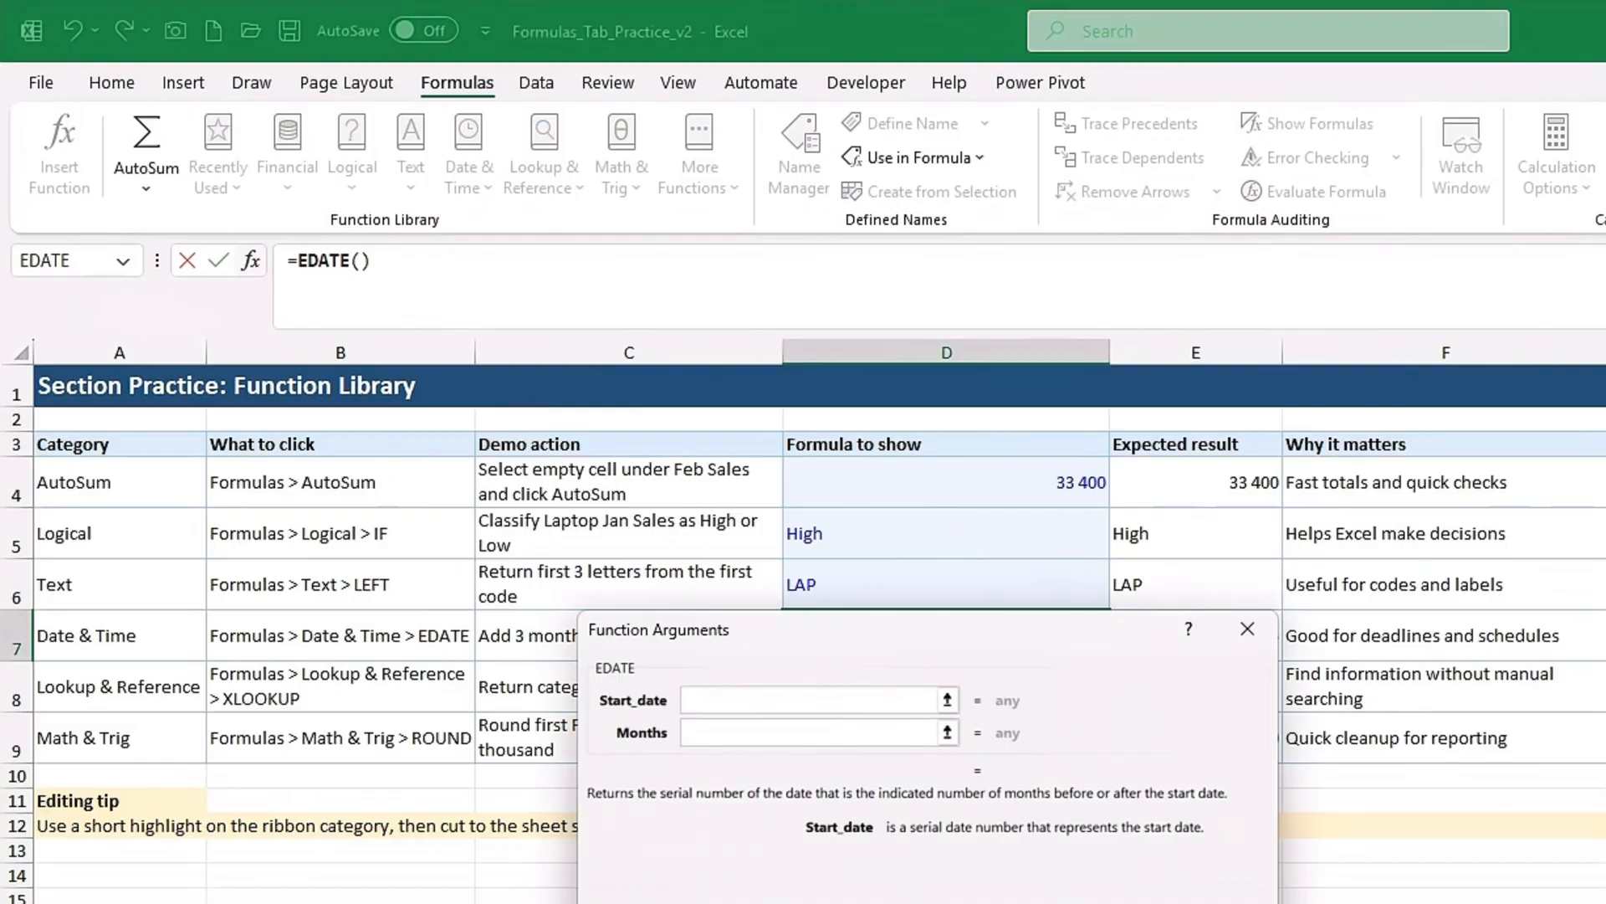
pyautogui.click(335, 902)
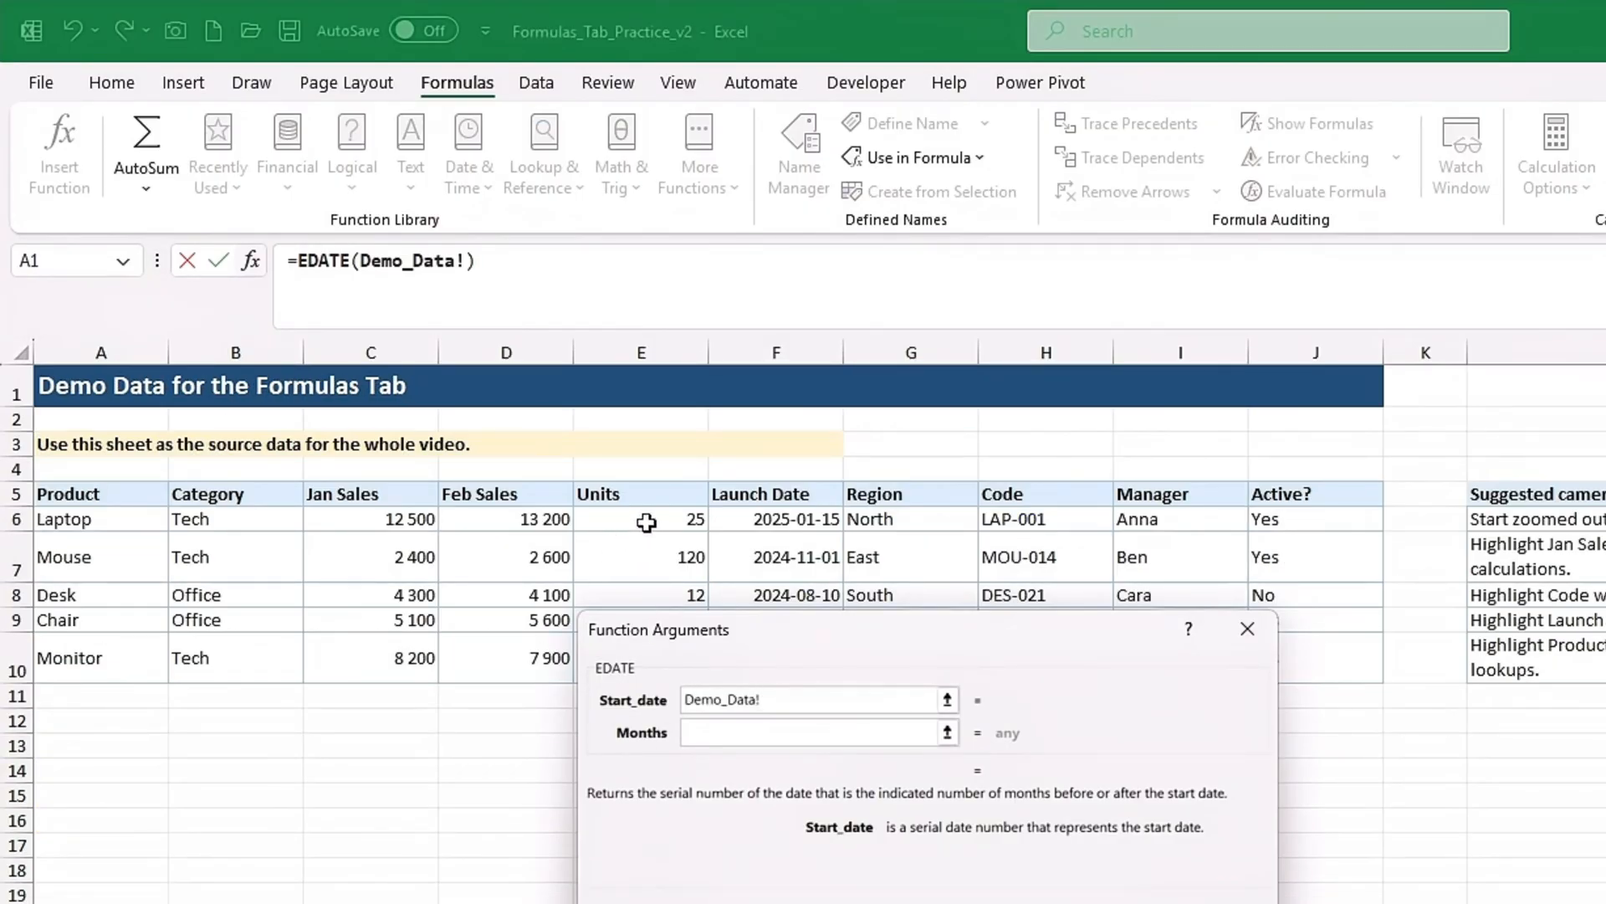
pyautogui.click(765, 519)
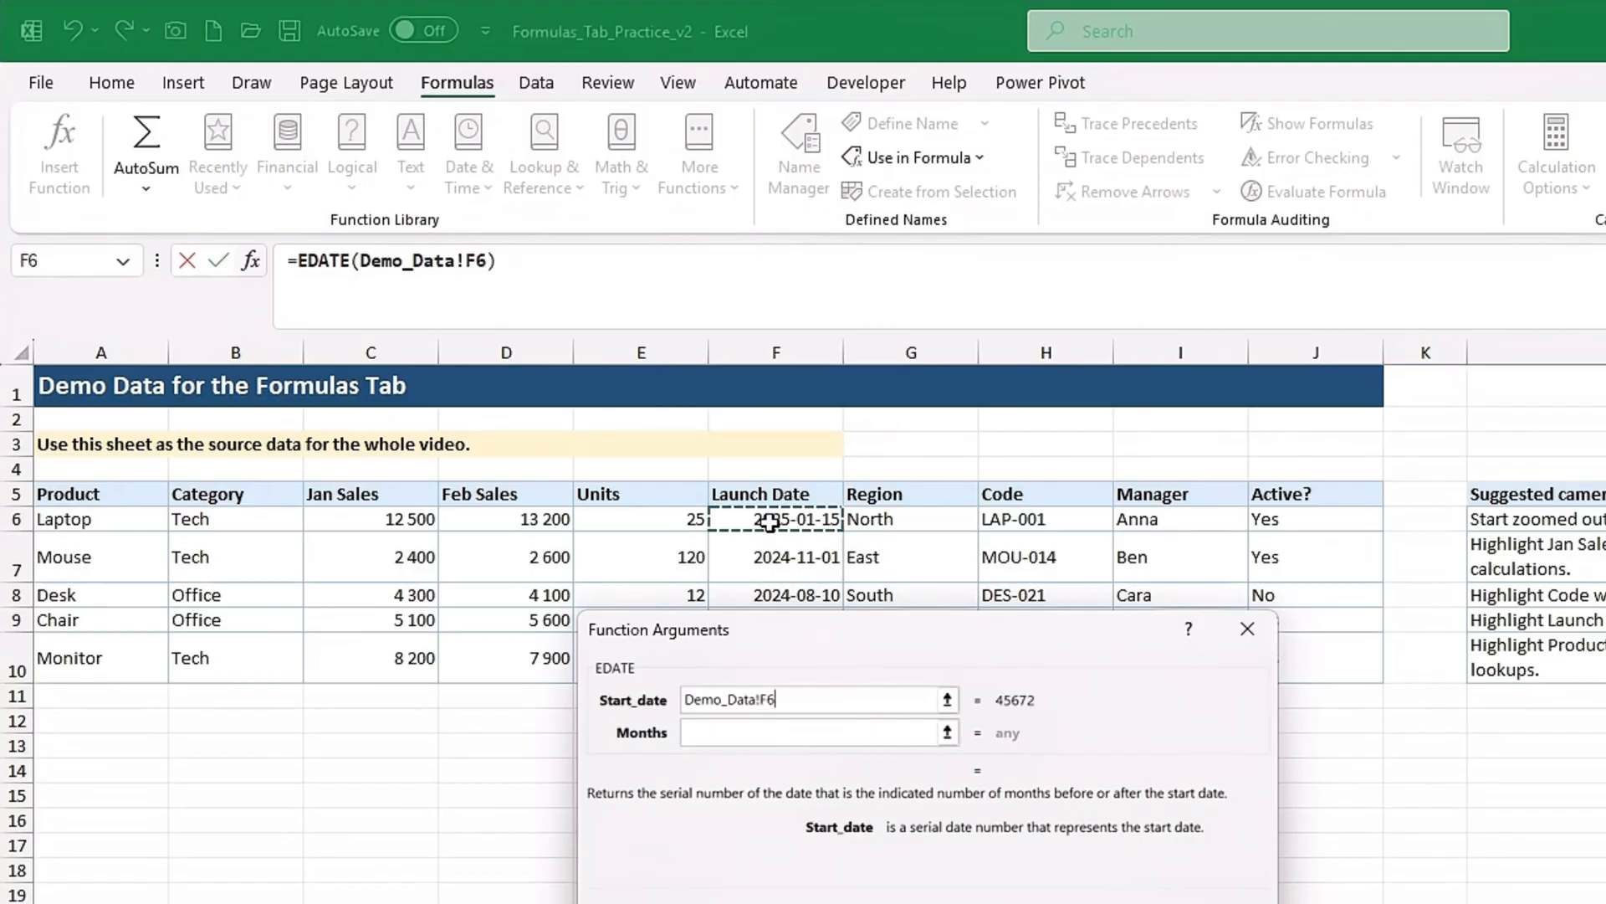
pyautogui.click(795, 734)
pyautogui.write('3')
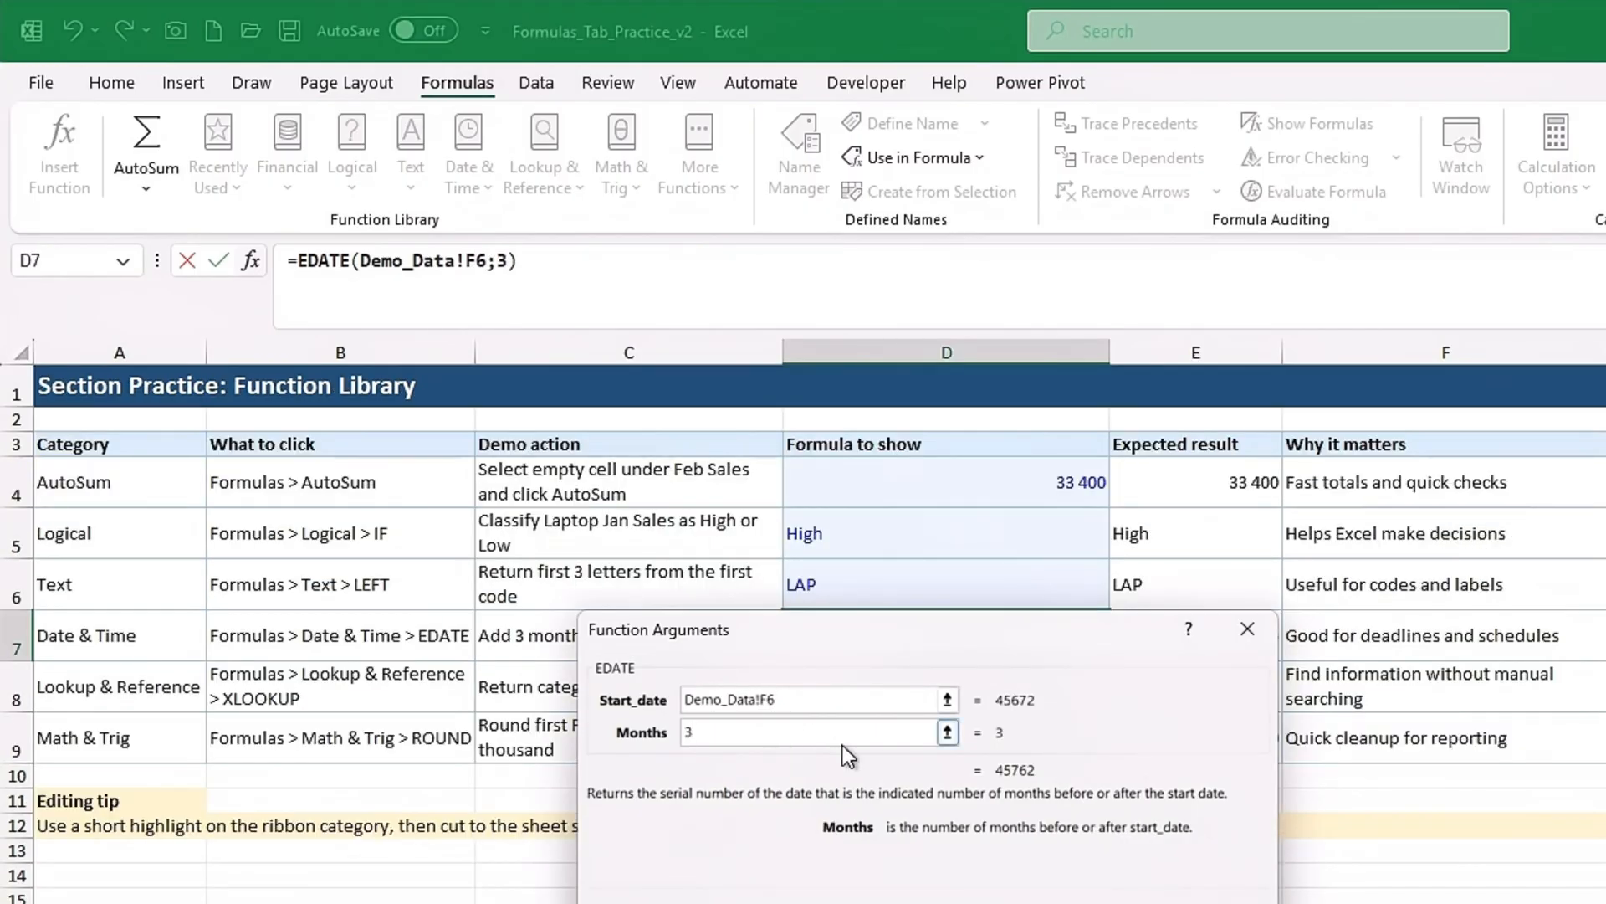
pyautogui.press('Return')
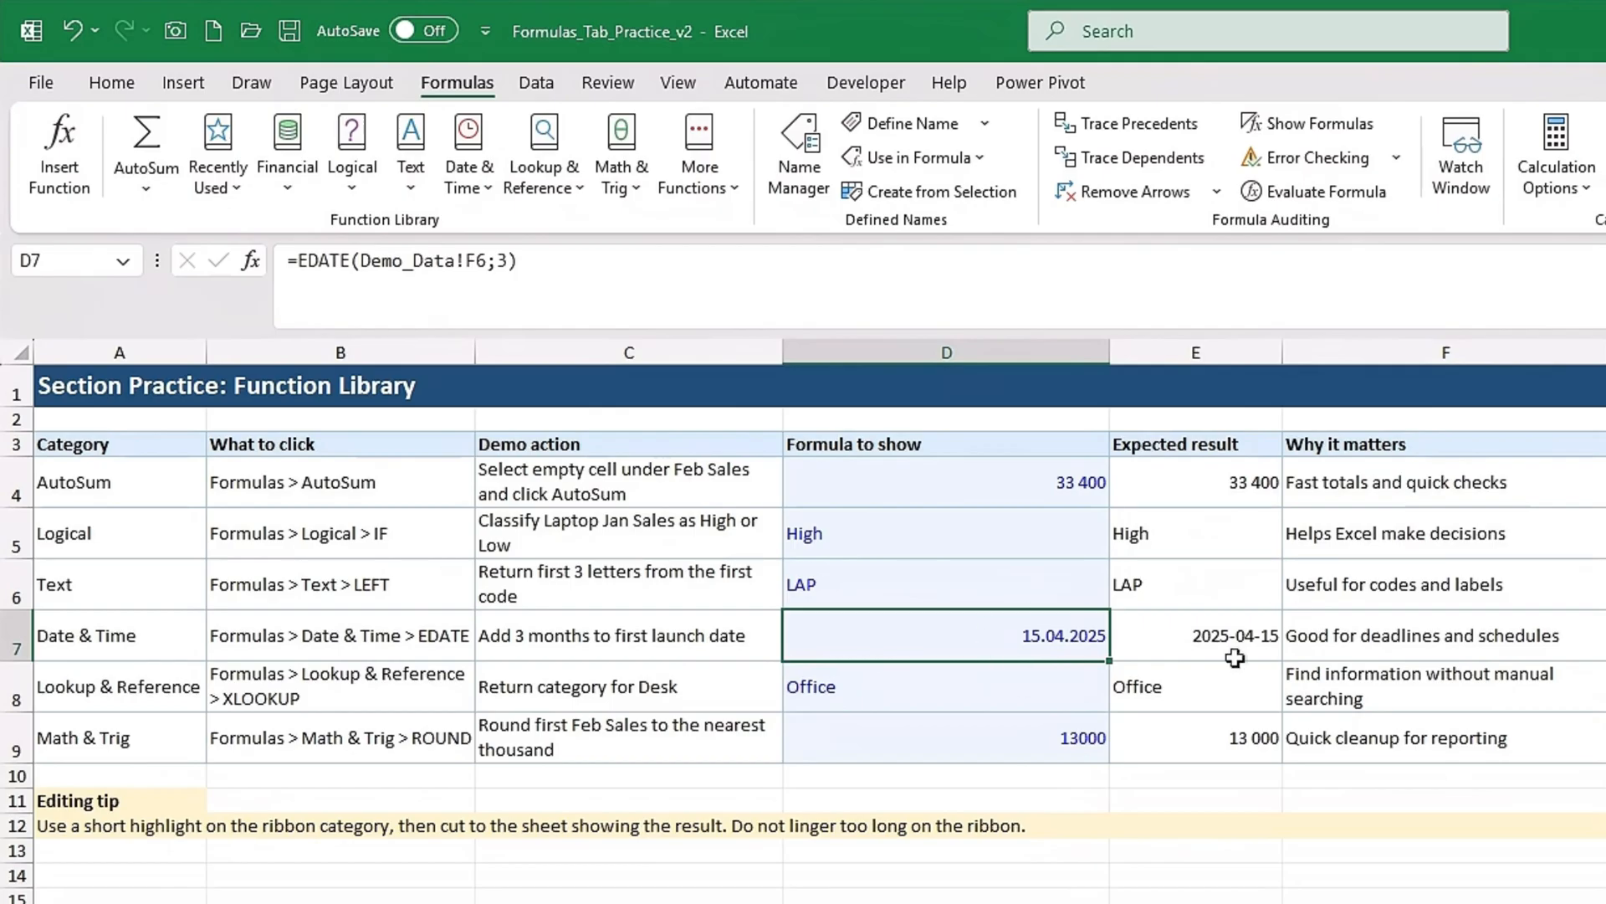
# - Start an XLOOKUP function in cell D8 with lookup value "Desk" and the Product range A6:A10 of Demo_Data as lookup array
pyautogui.click(987, 693)
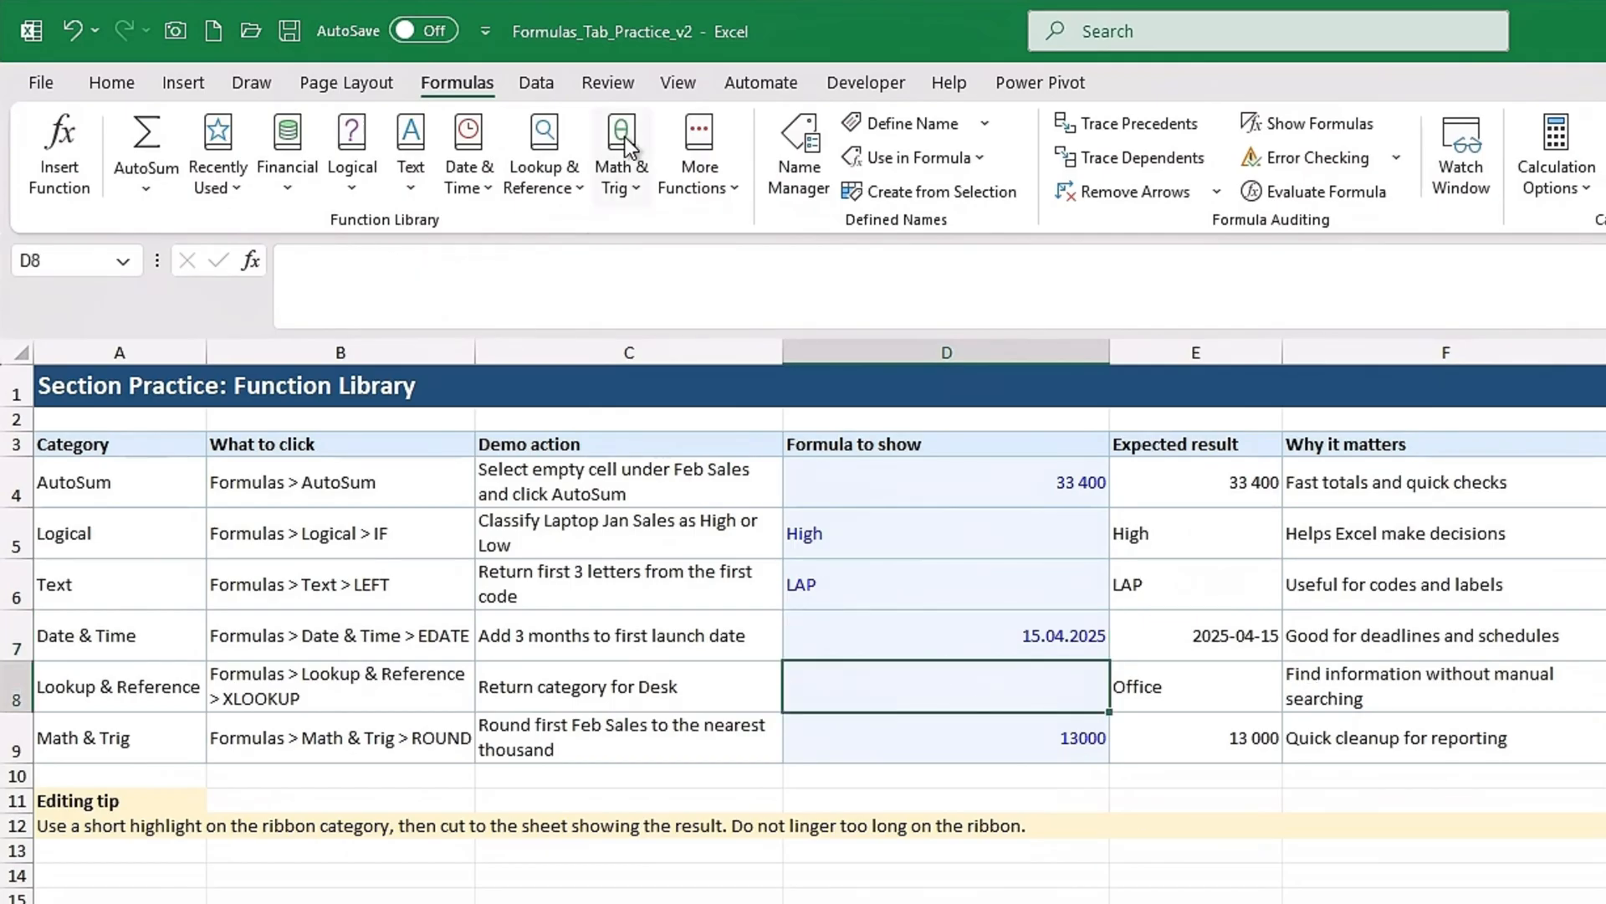
pyautogui.click(530, 159)
pyautogui.scroll(-6, 586, 795)
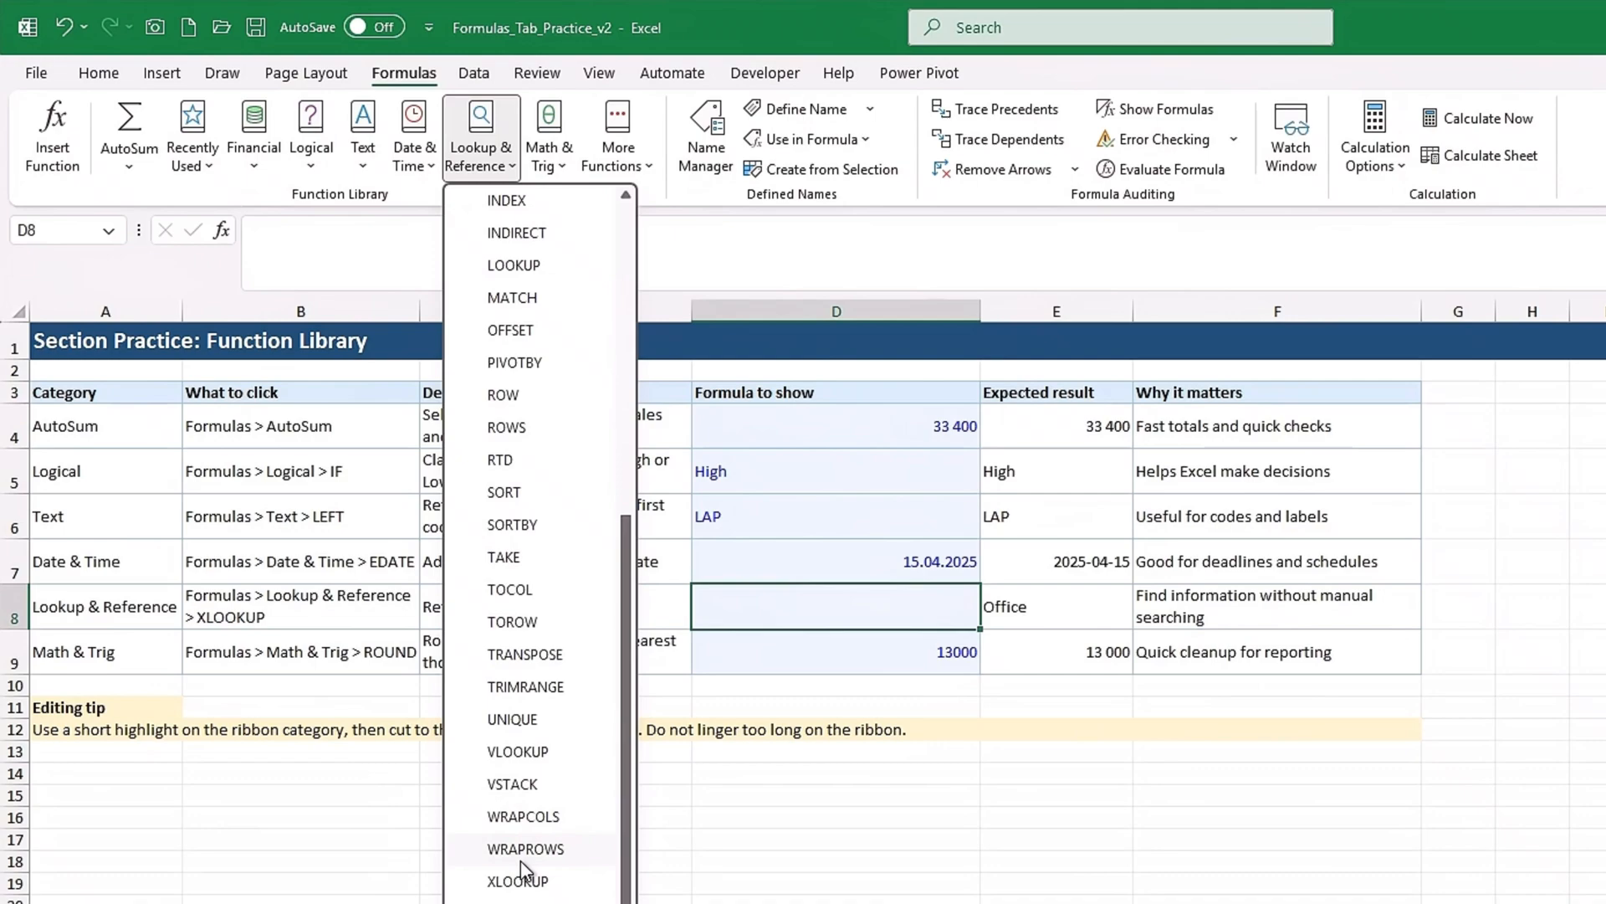
pyautogui.click(519, 877)
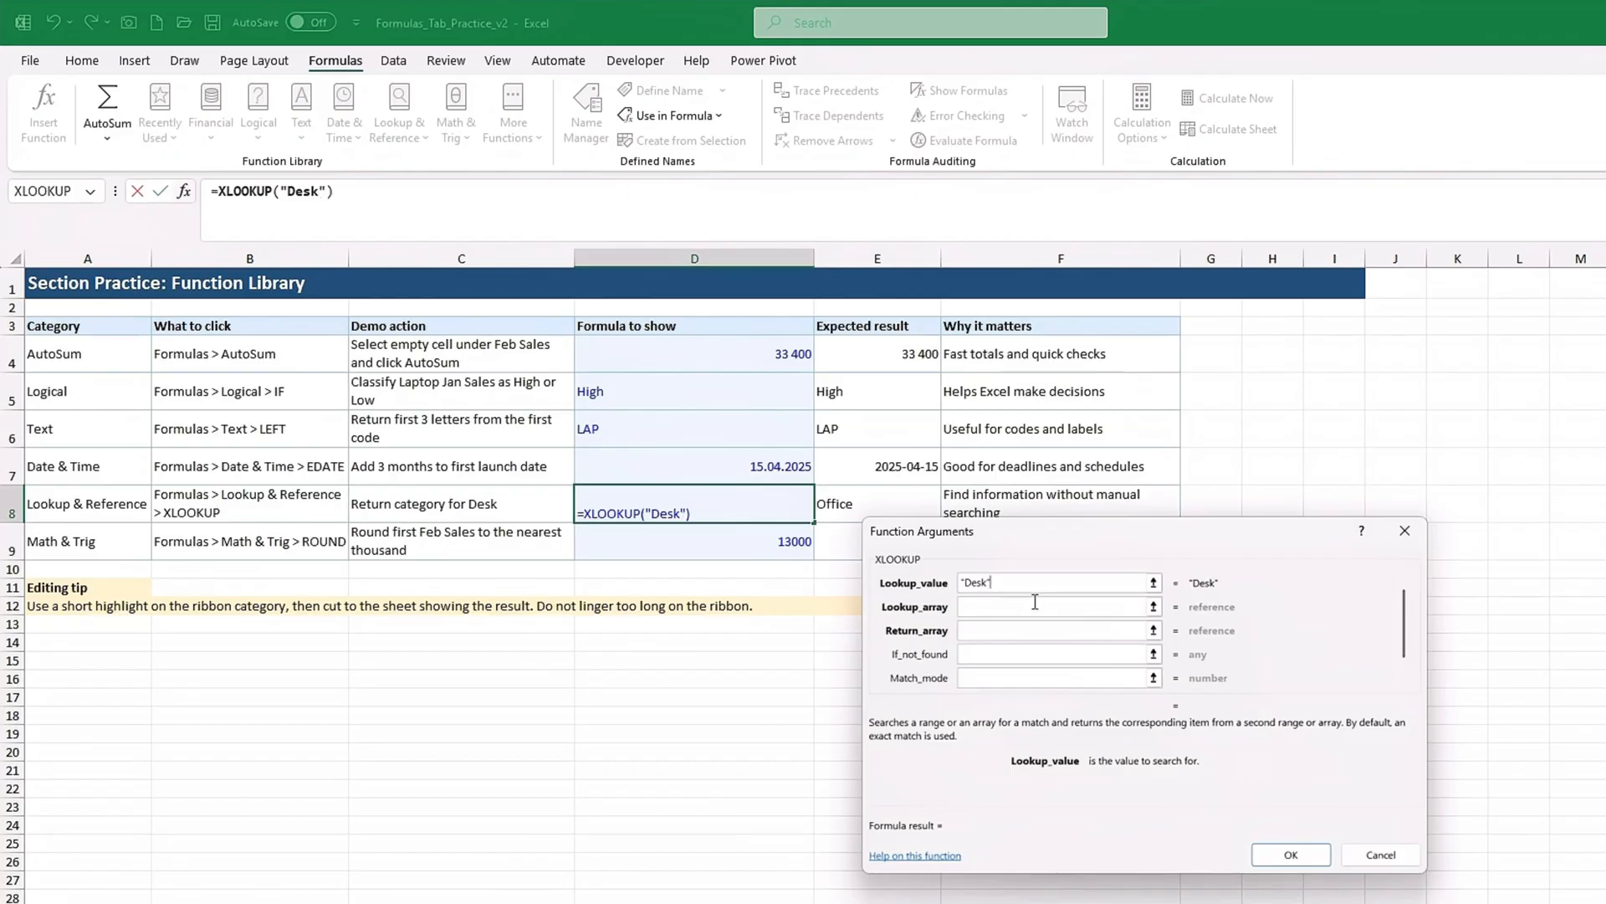
pyautogui.click(1000, 608)
pyautogui.hotkey('ctrl', 'pageup')
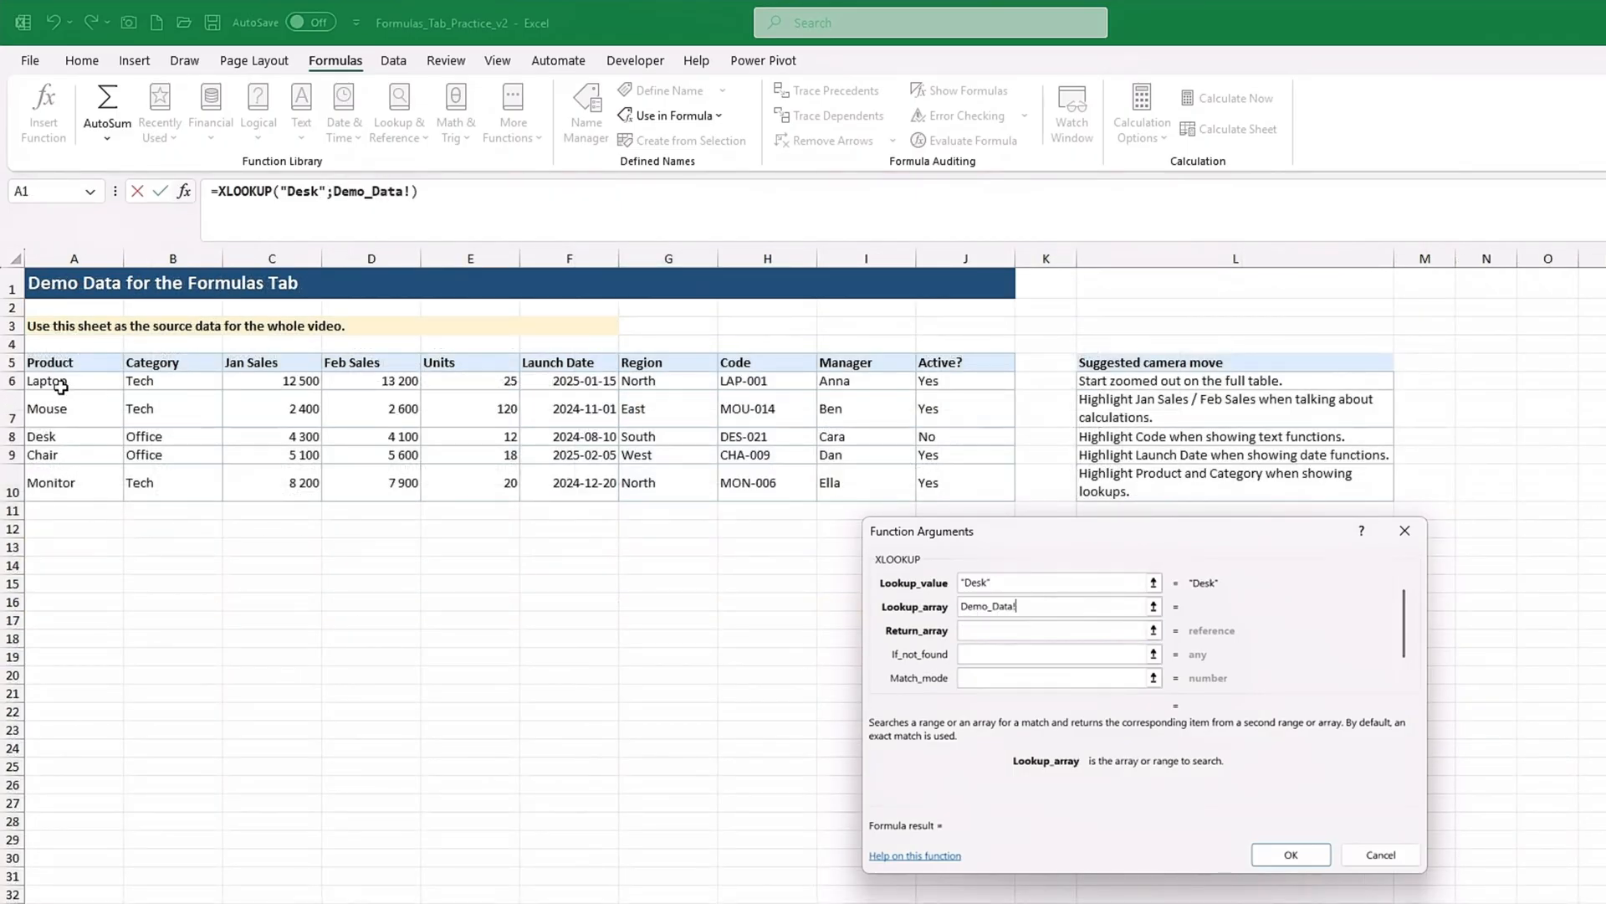
pyautogui.moveTo(60, 386); pyautogui.dragTo(65, 483)
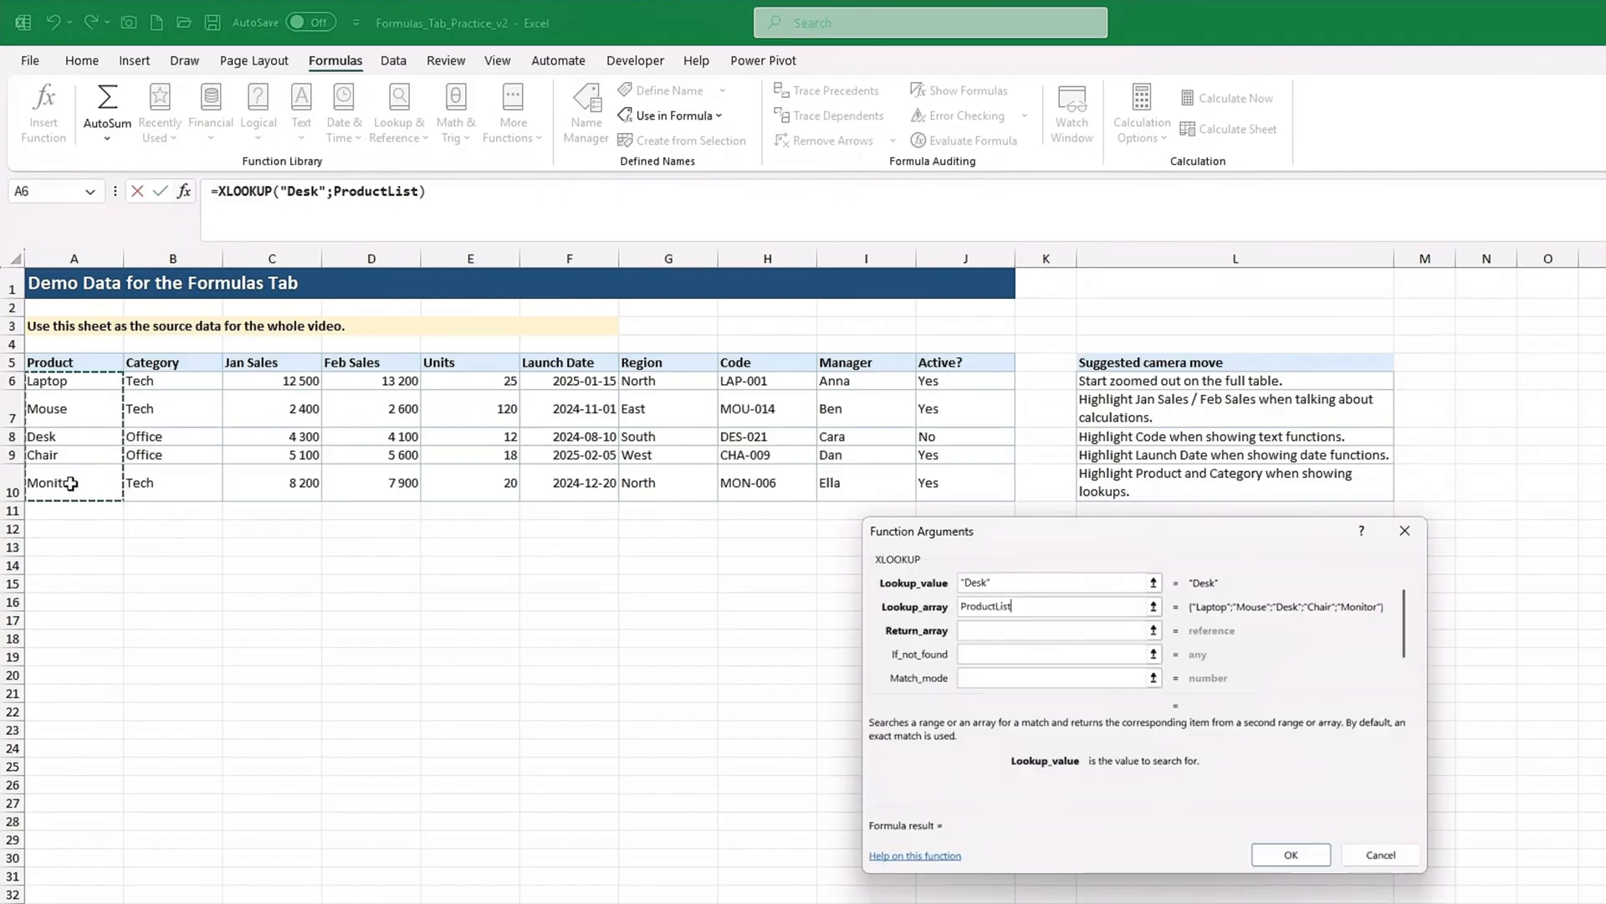
# - Set the XLOOKUP return array to the Category range Demo_Data!B6:B10 and accept the formula
pyautogui.click(965, 627)
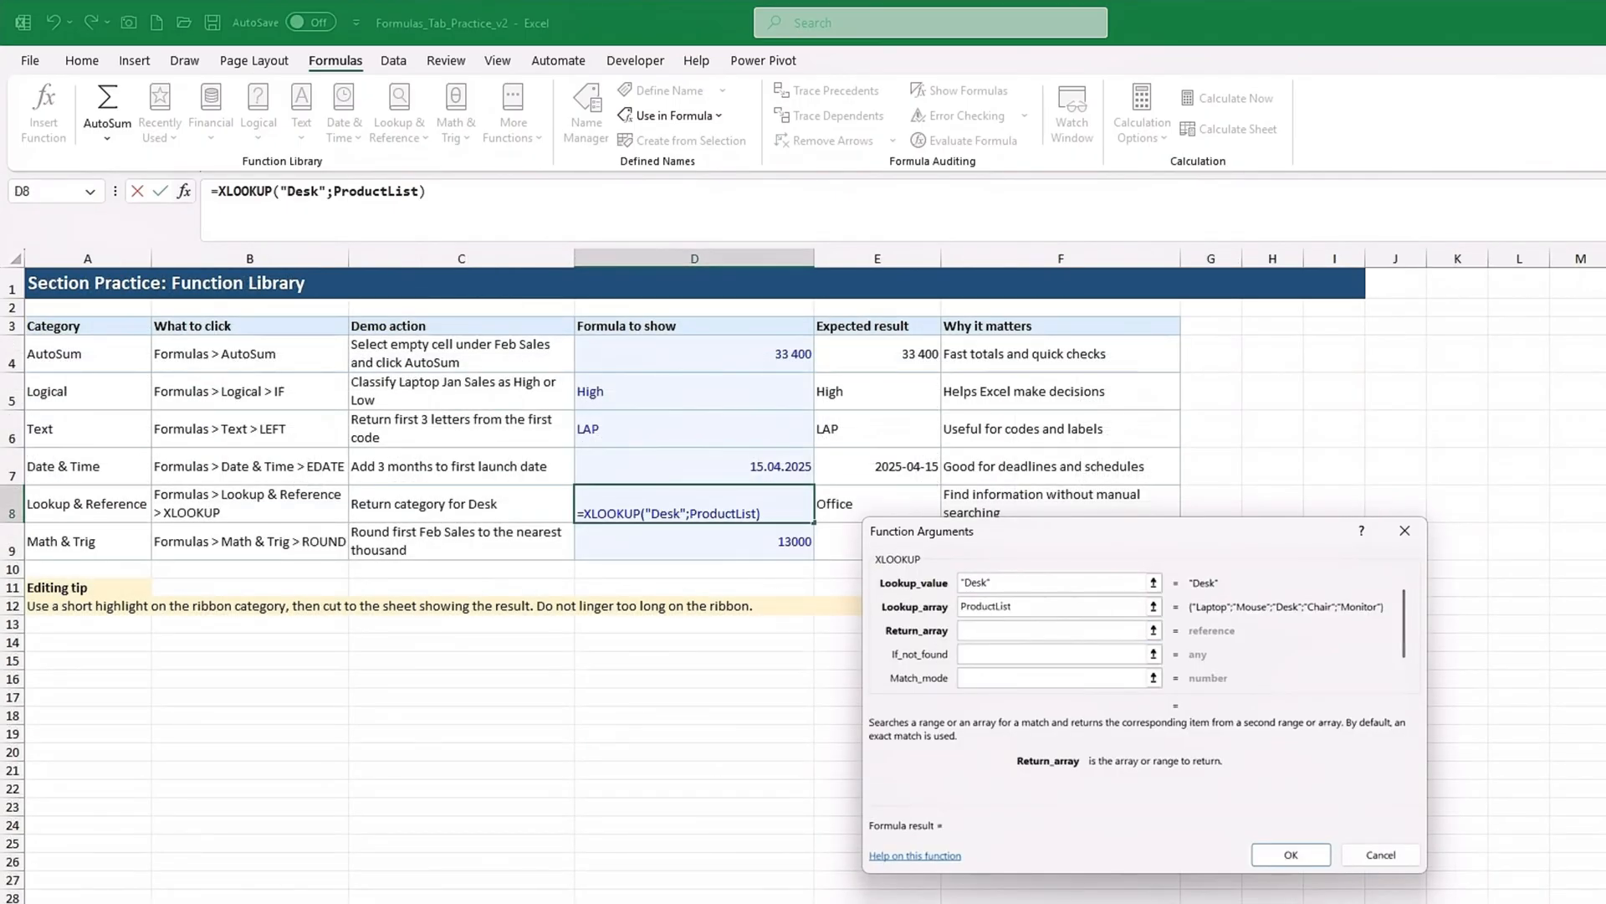
pyautogui.hotkey('ctrl', 'pageup')
pyautogui.moveTo(61, 385); pyautogui.dragTo(58, 454)
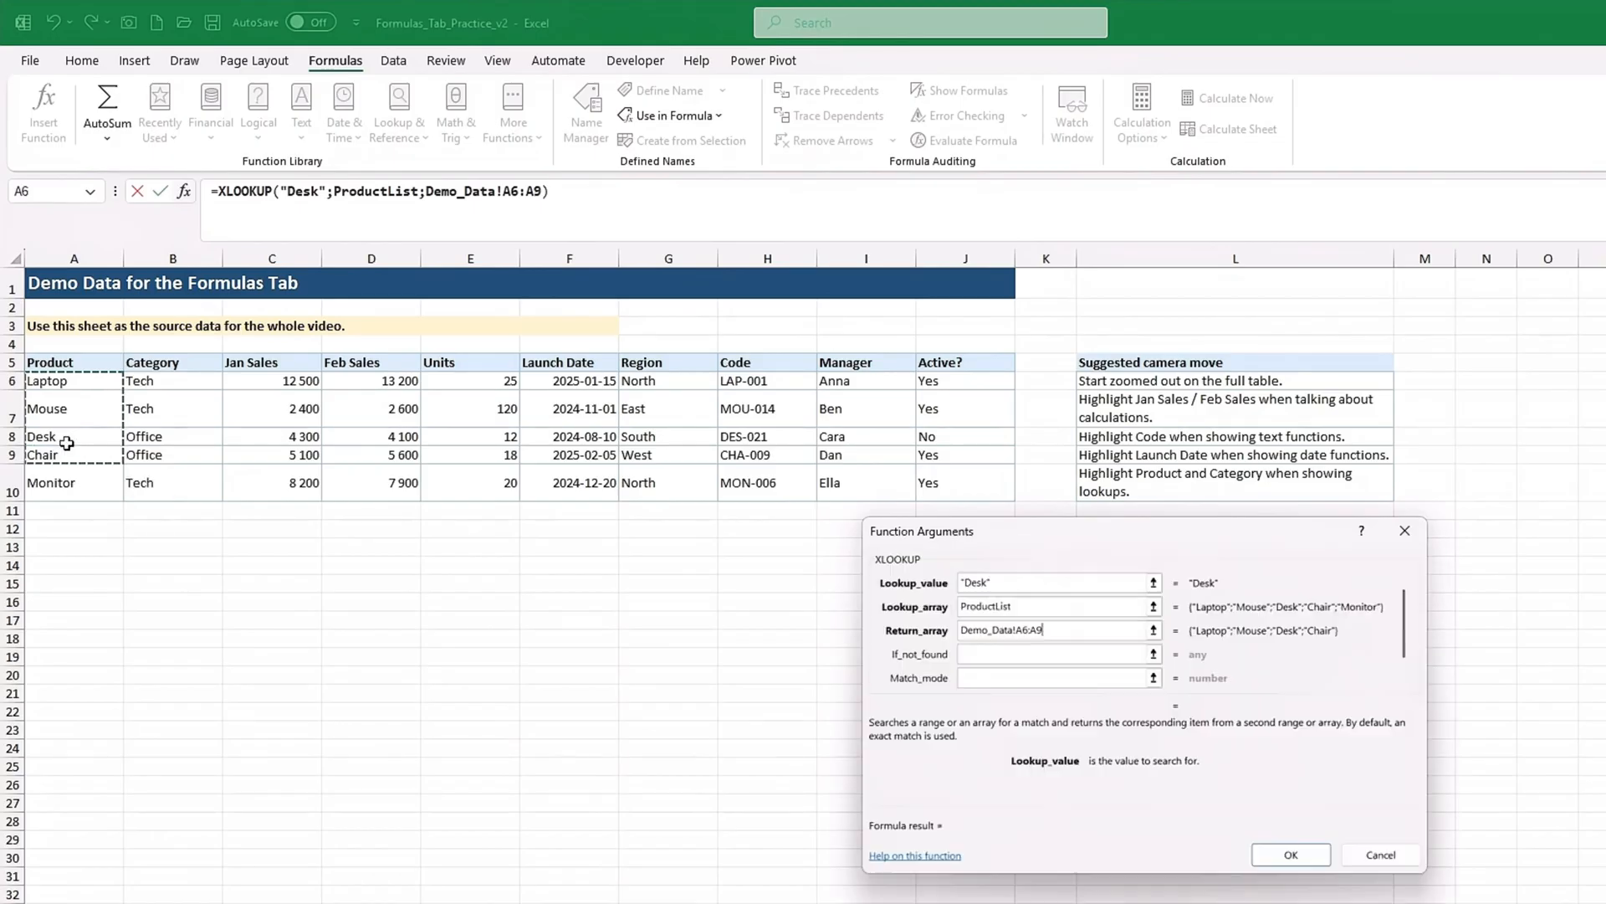
pyautogui.moveTo(132, 382); pyautogui.dragTo(171, 496)
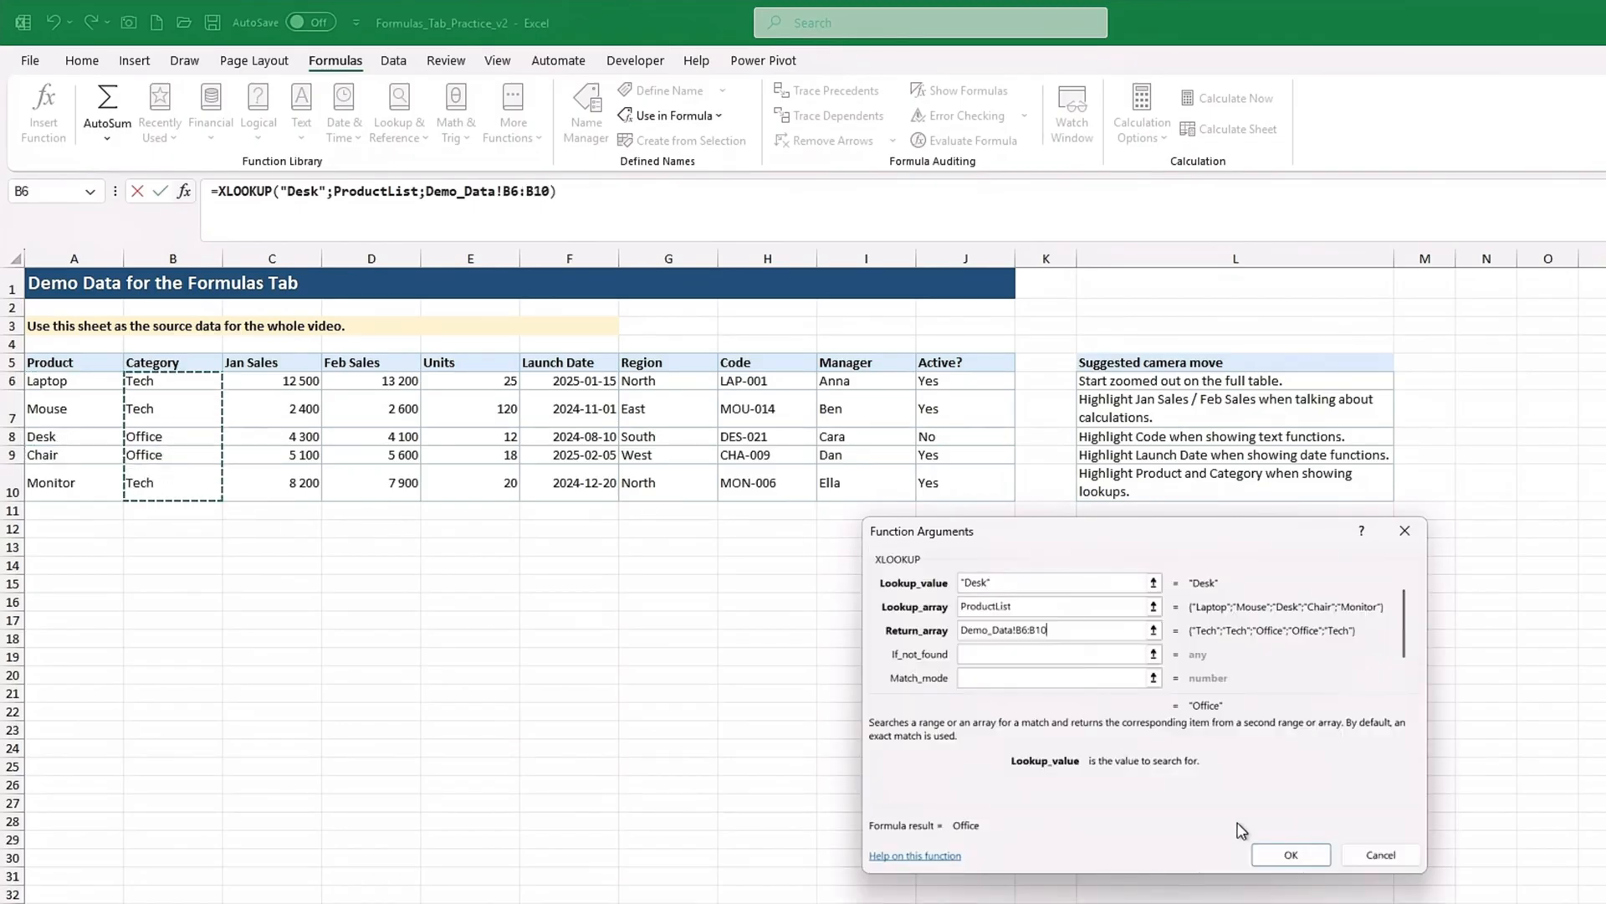
pyautogui.click(1291, 854)
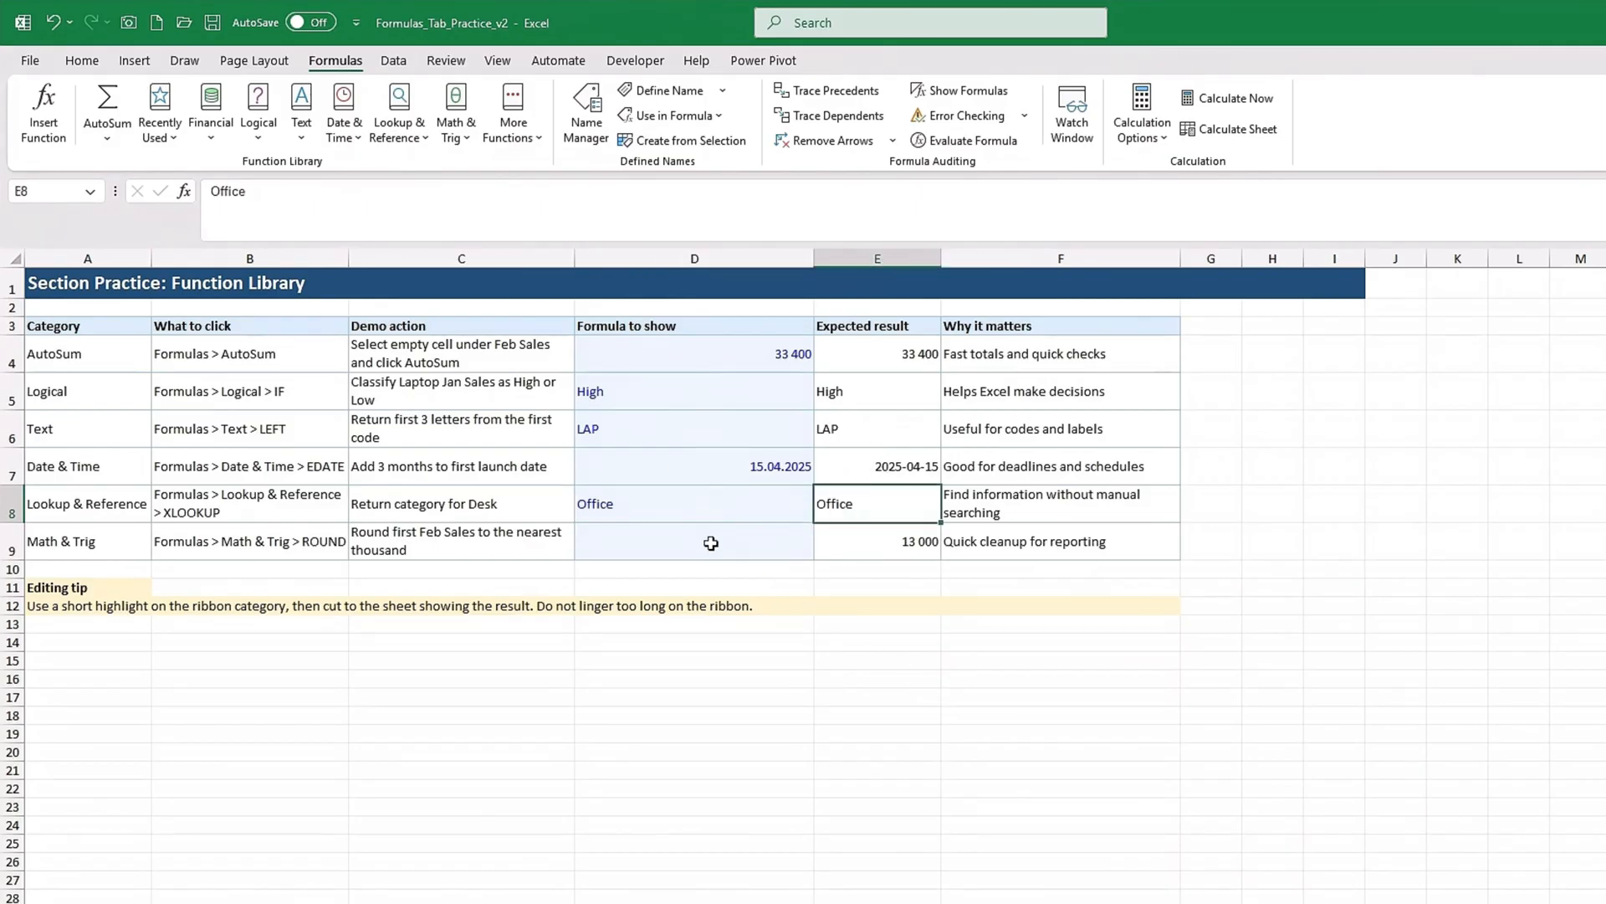
# - Insert a ROUND function in cell D9 that rounds the first Feb Sales value, Demo_Data!D6, with Num_digits set to -3
pyautogui.click(710, 543)
pyautogui.click(456, 106)
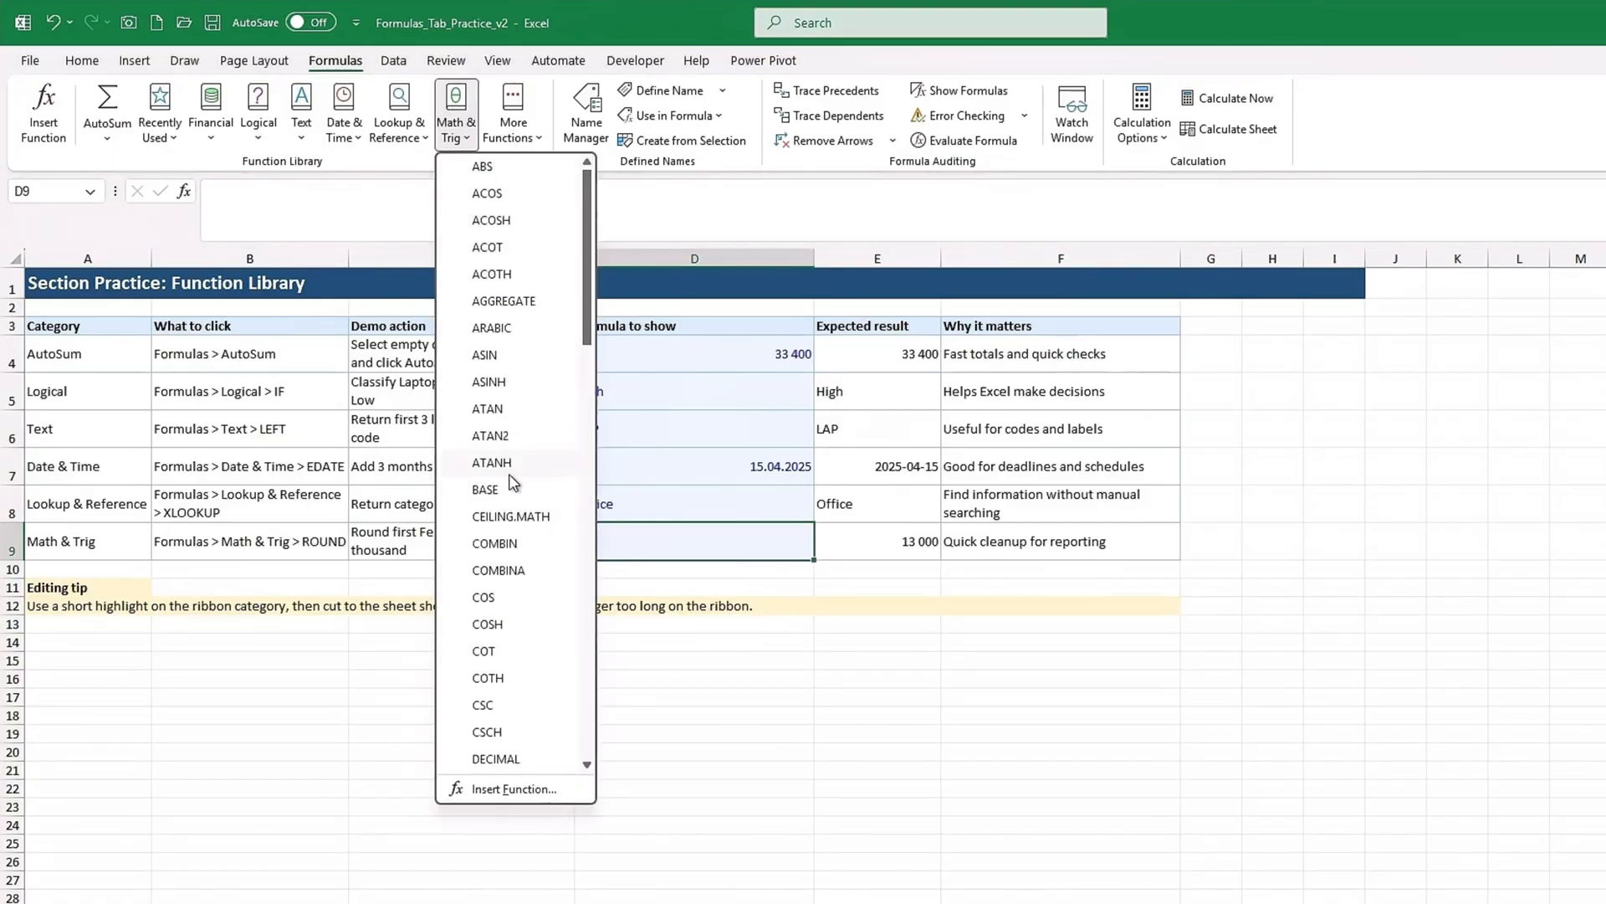
pyautogui.scroll(-9, 513, 483)
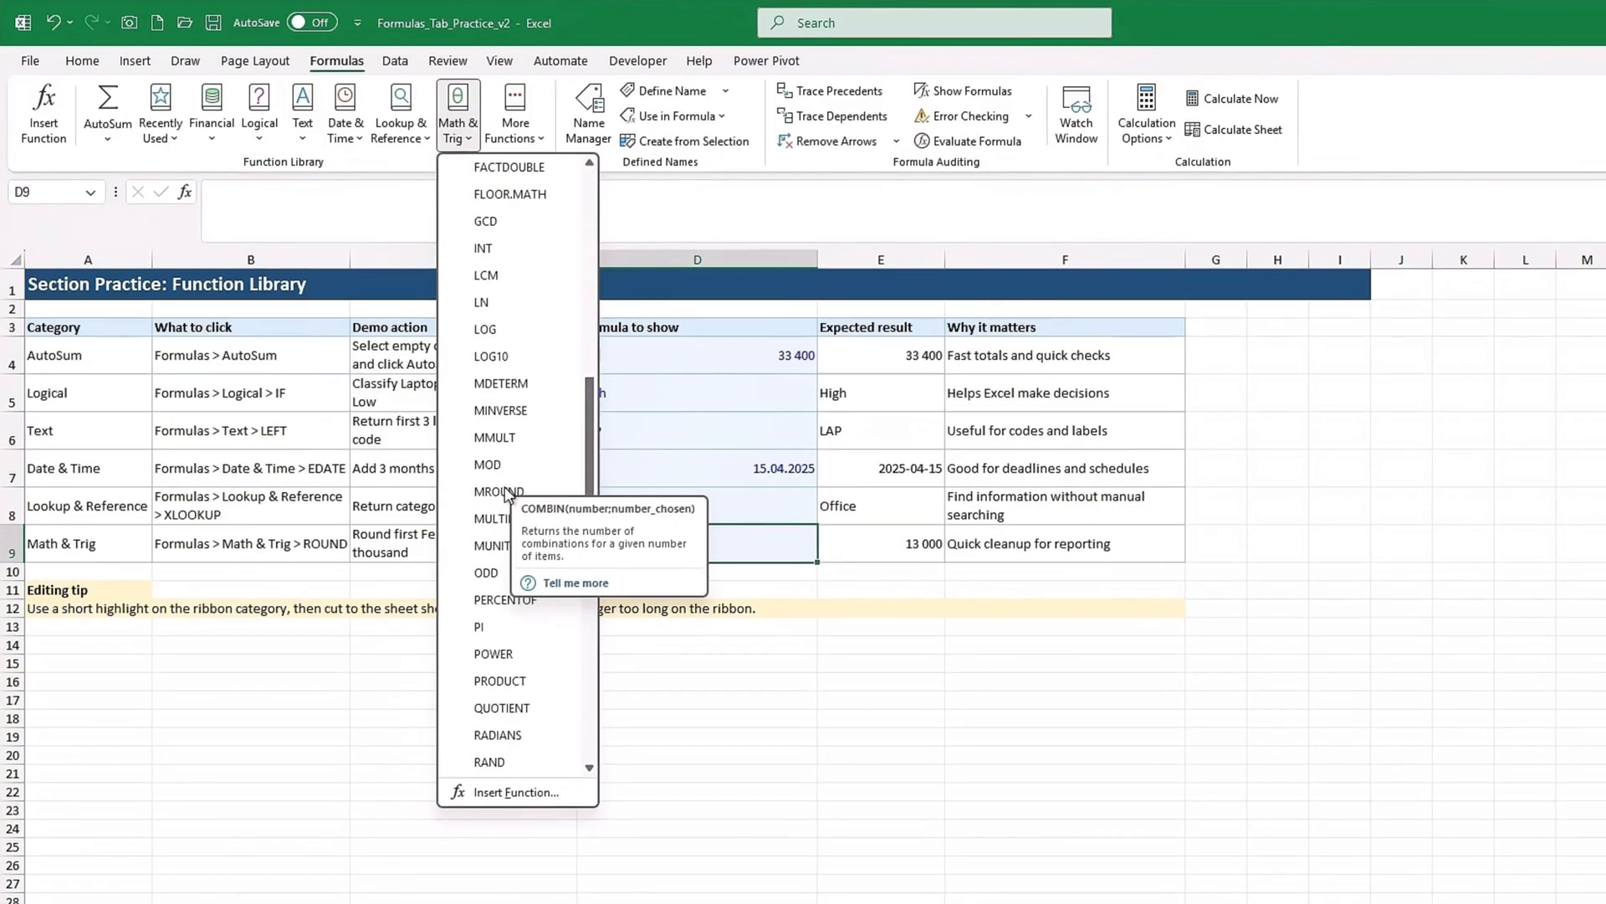
pyautogui.scroll(-3, 506, 493)
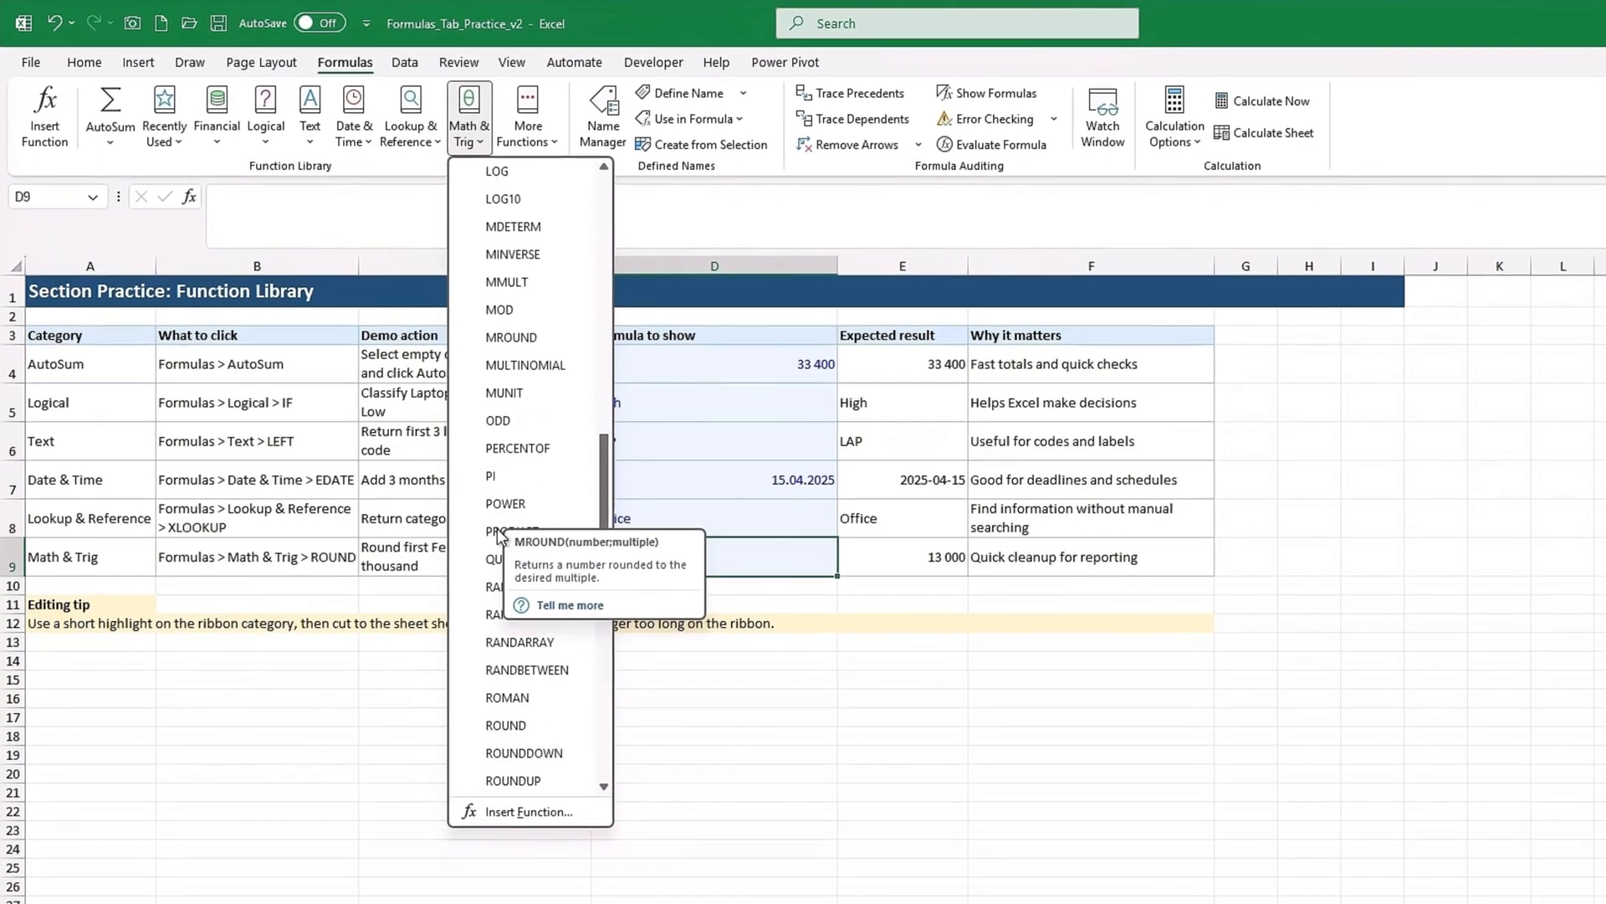
pyautogui.click(506, 724)
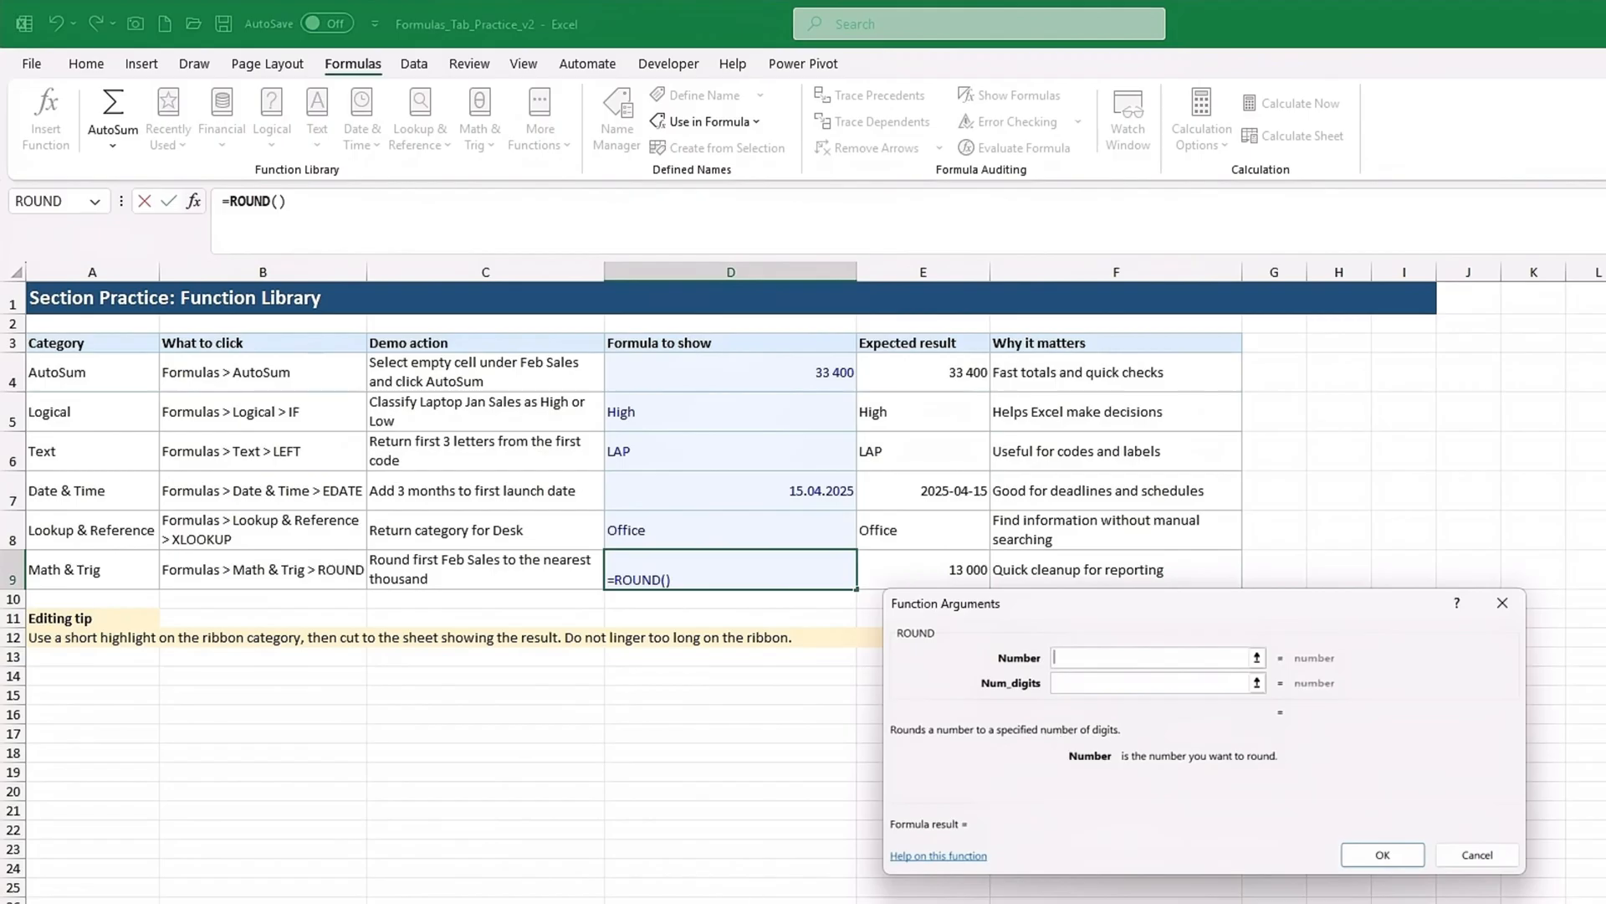
pyautogui.click(332, 903)
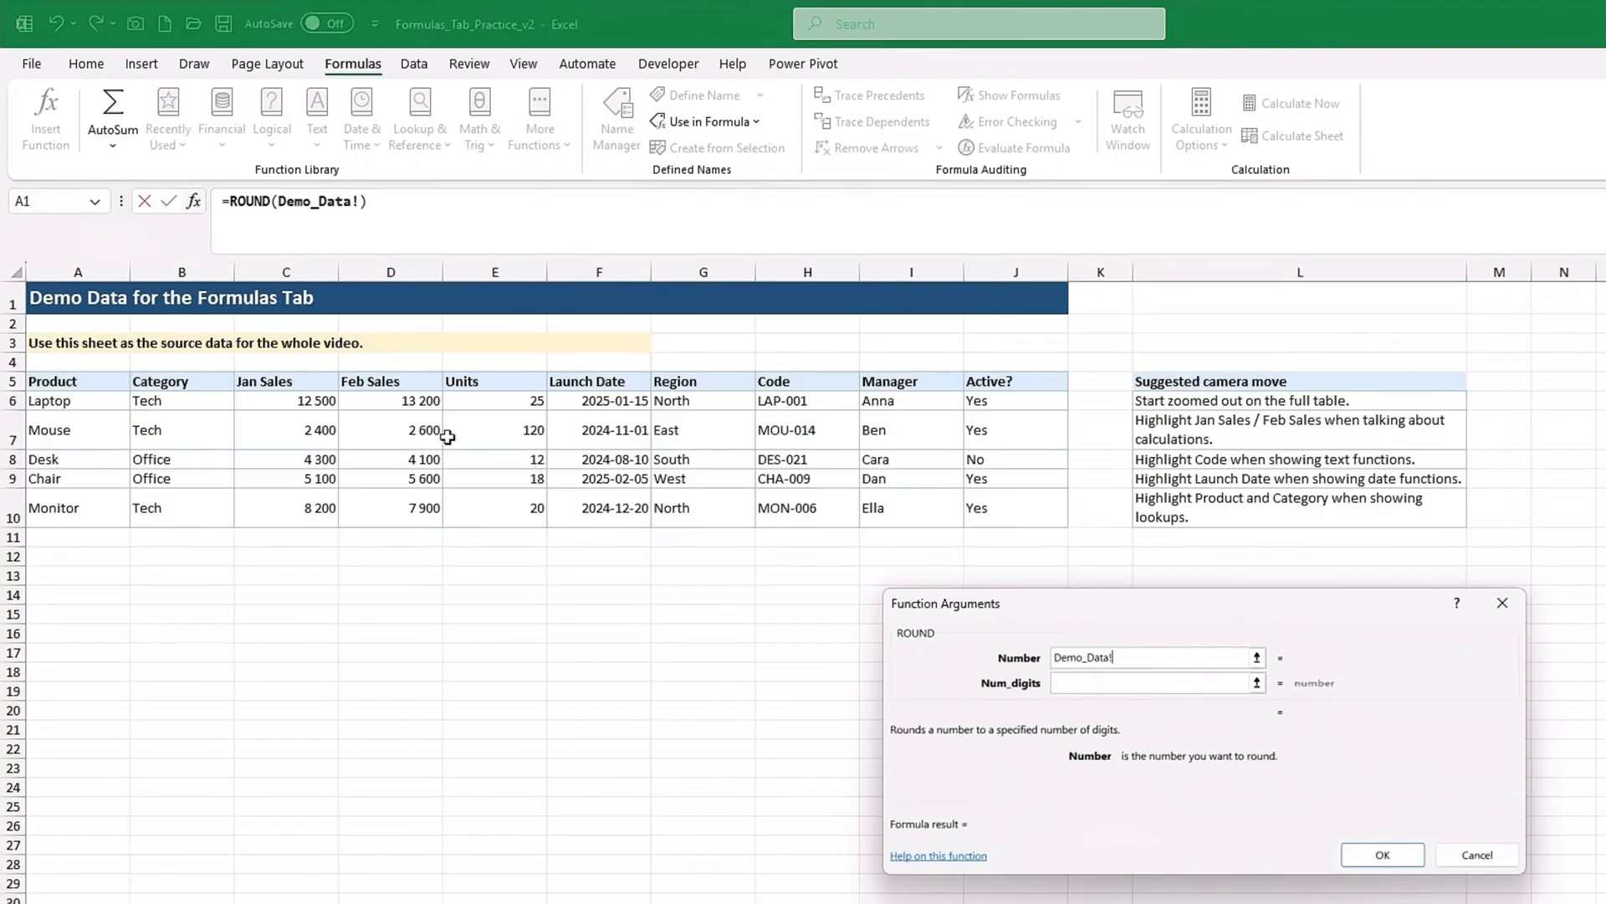
pyautogui.click(395, 404)
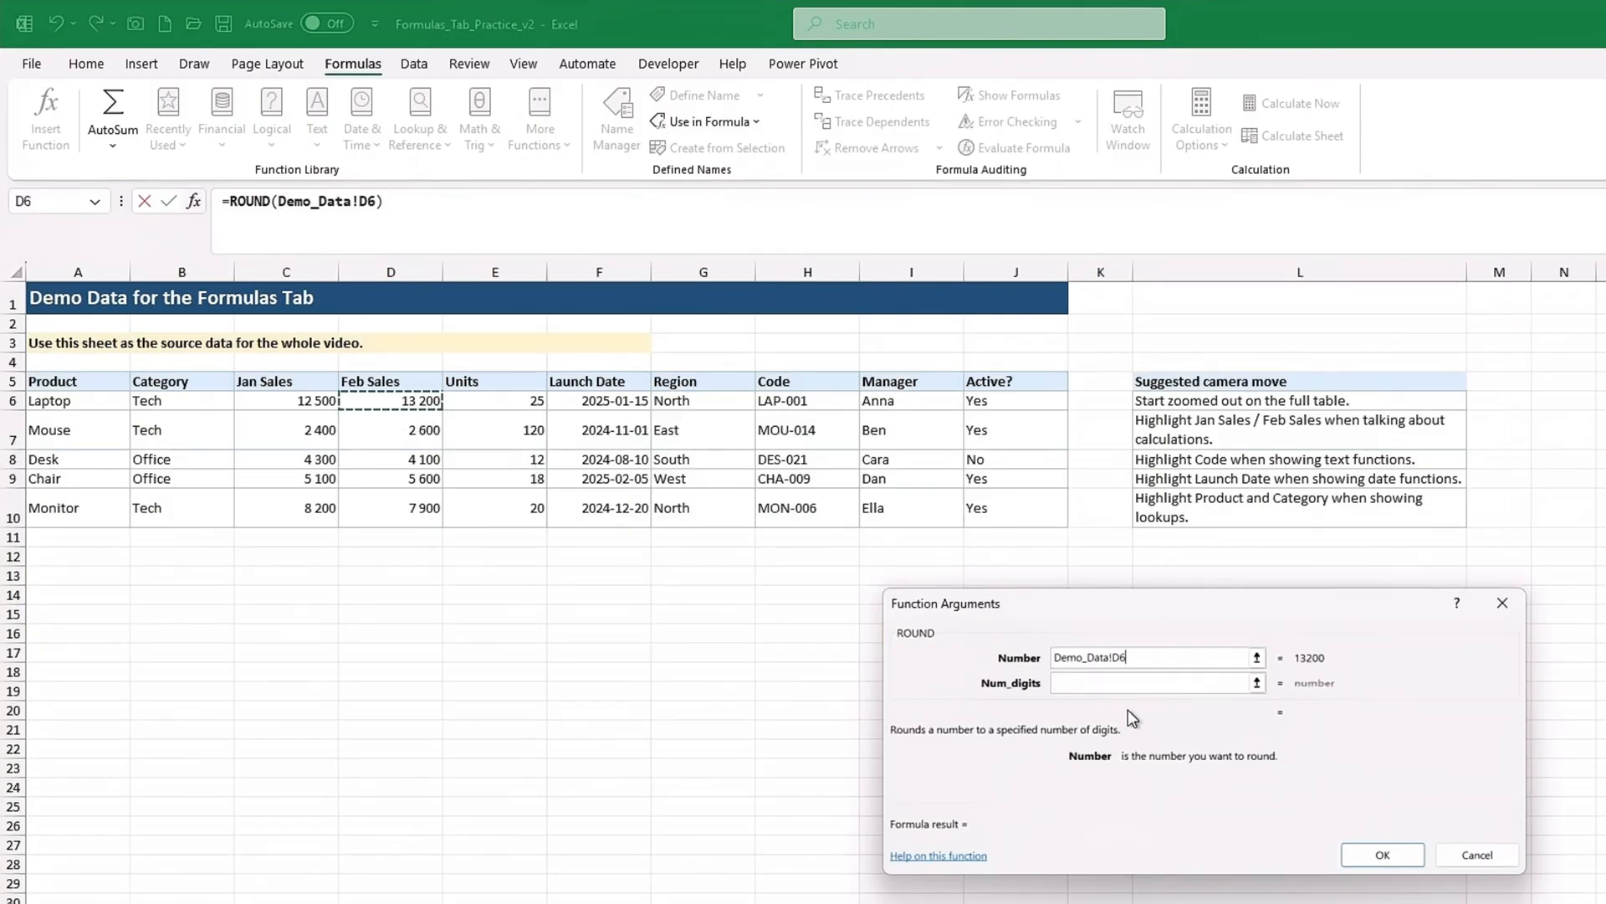
pyautogui.click(1118, 685)
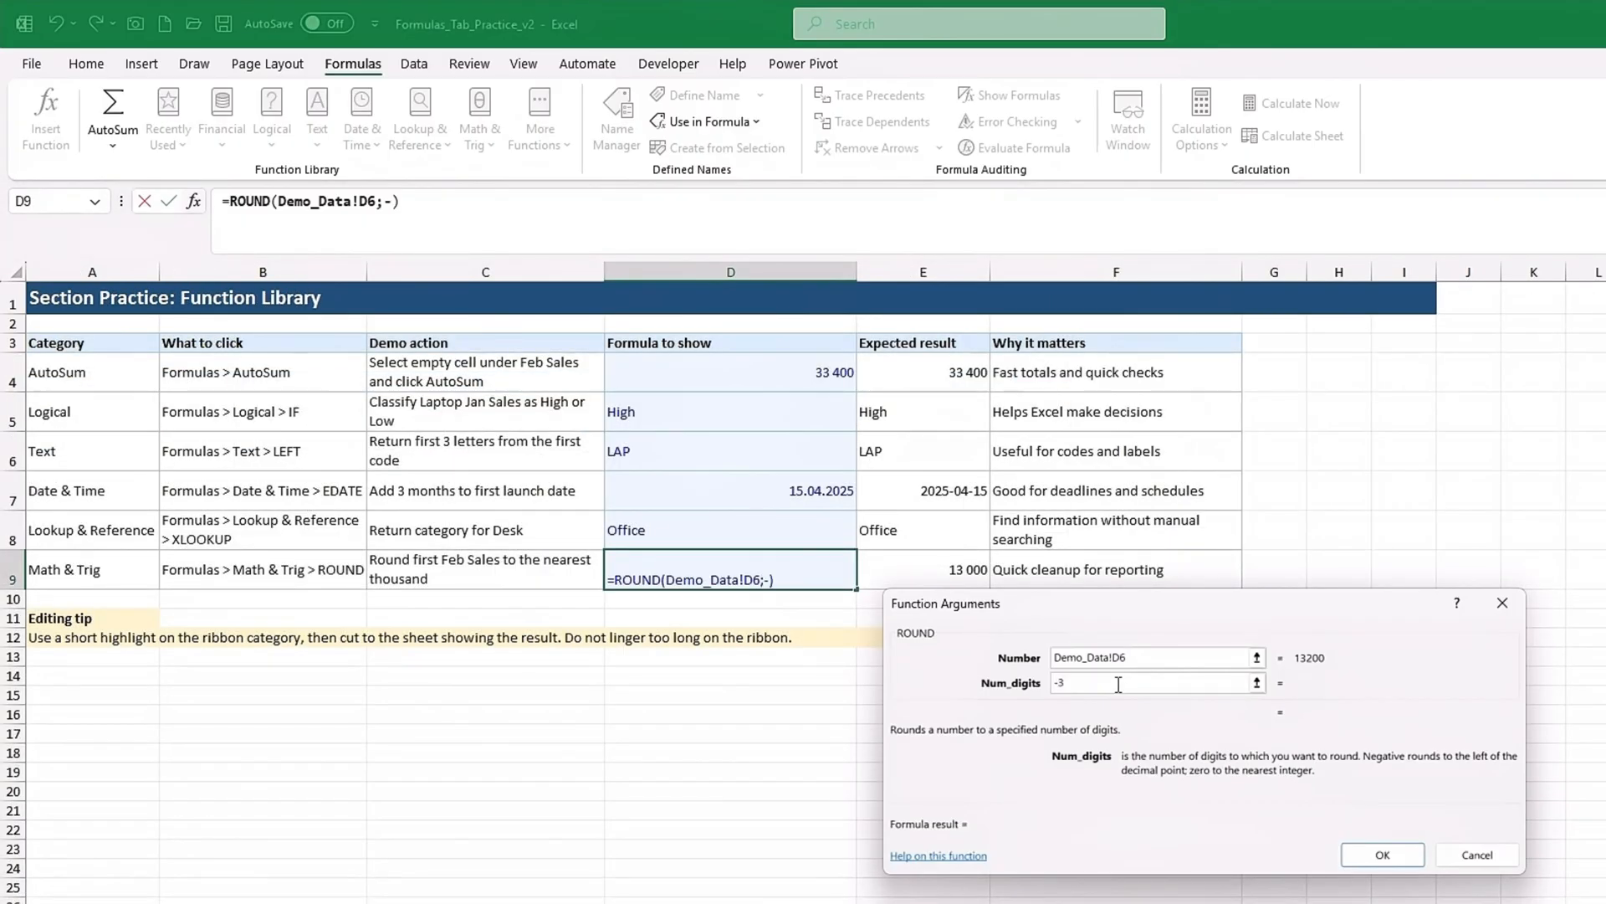
pyautogui.press('Return')
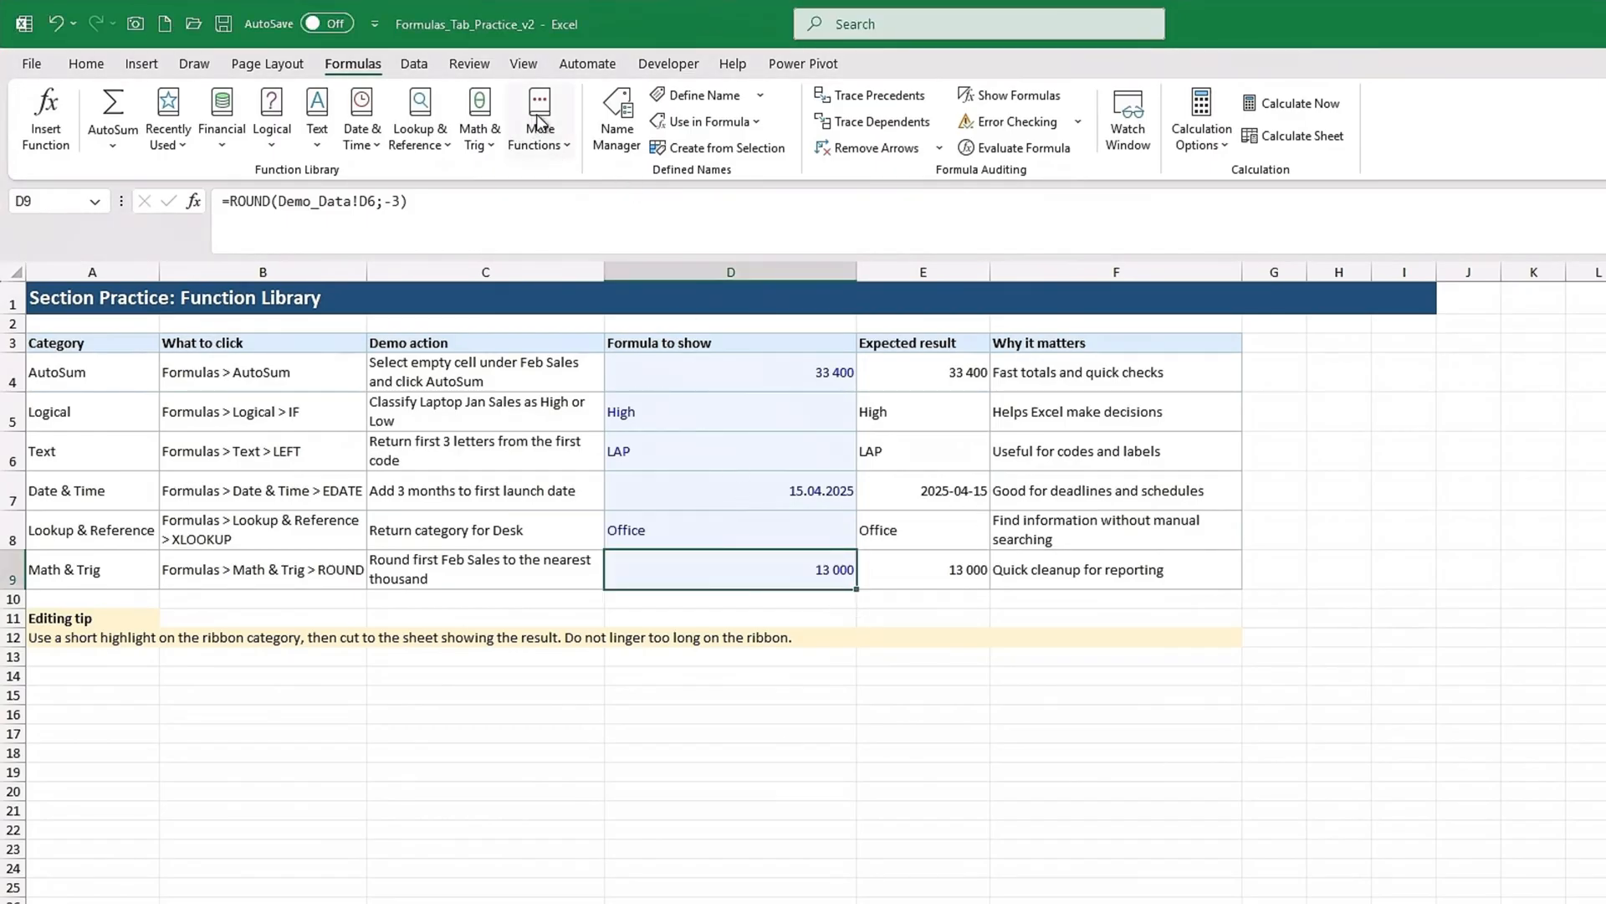
pyautogui.click(540, 124)
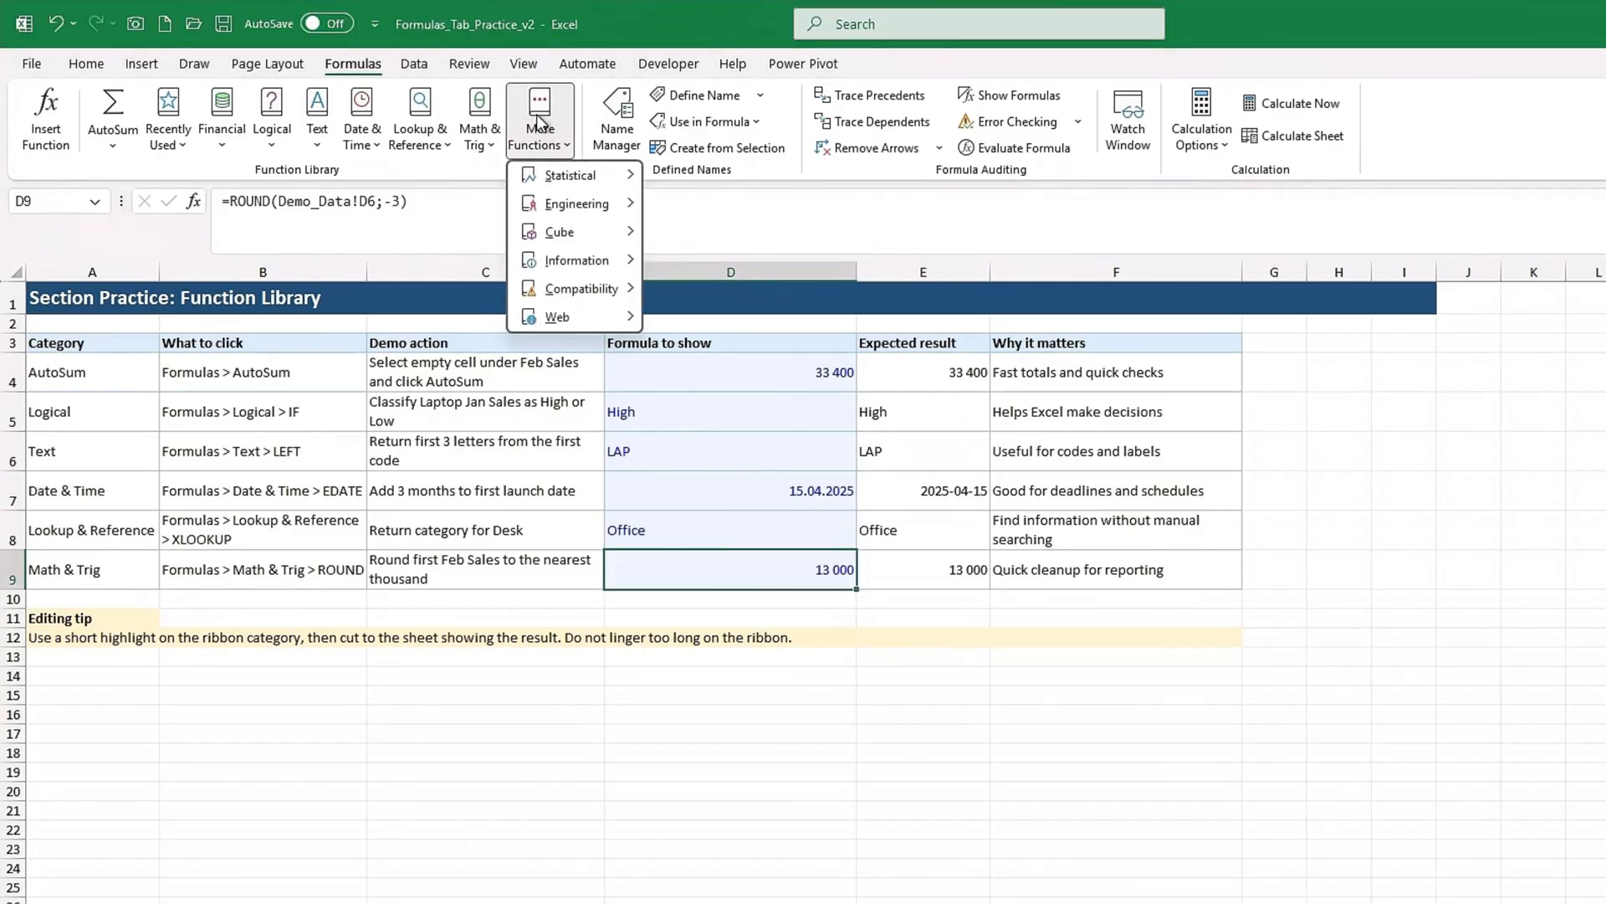
pyautogui.moveTo(556, 182)
pyautogui.moveTo(566, 237)
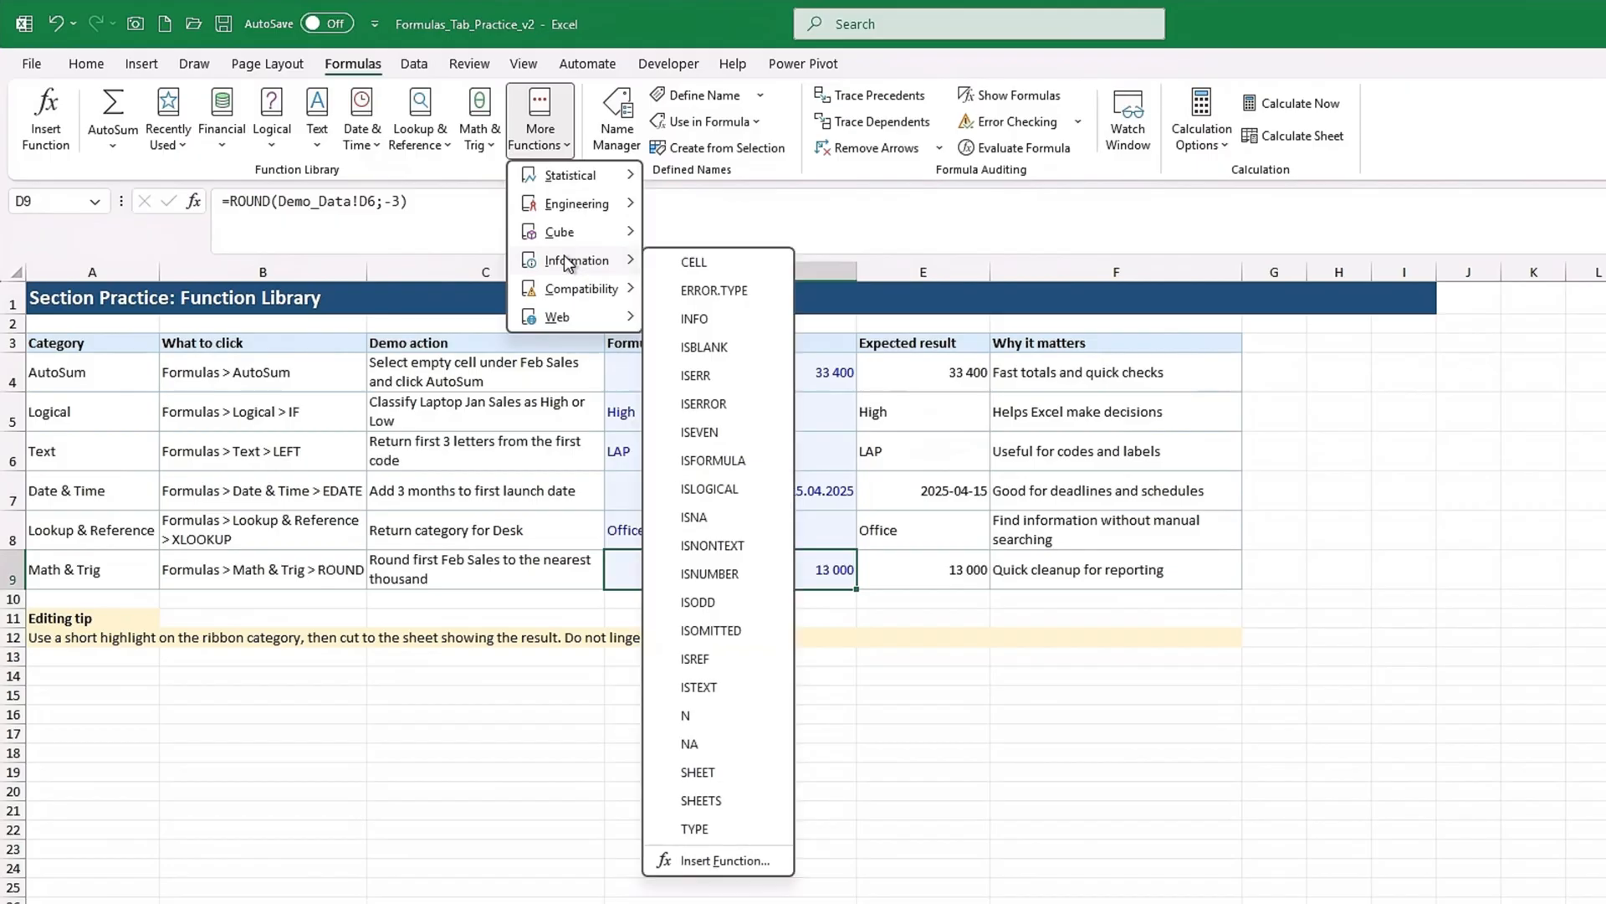
pyautogui.moveTo(569, 293)
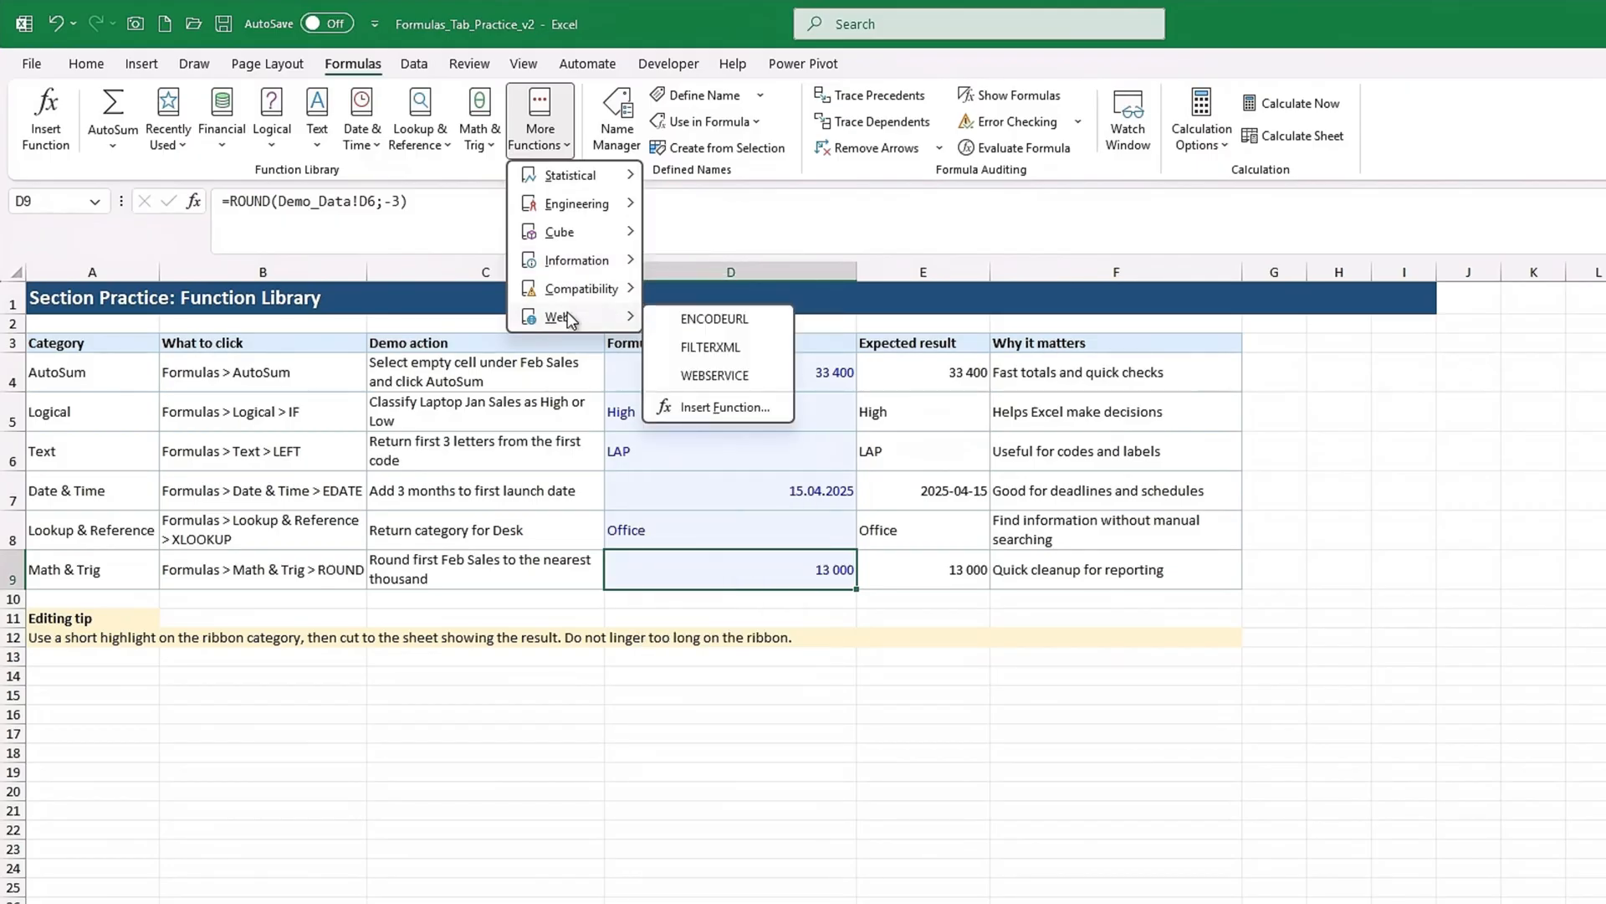
pyautogui.press('Escape')
pyautogui.press('Escape')
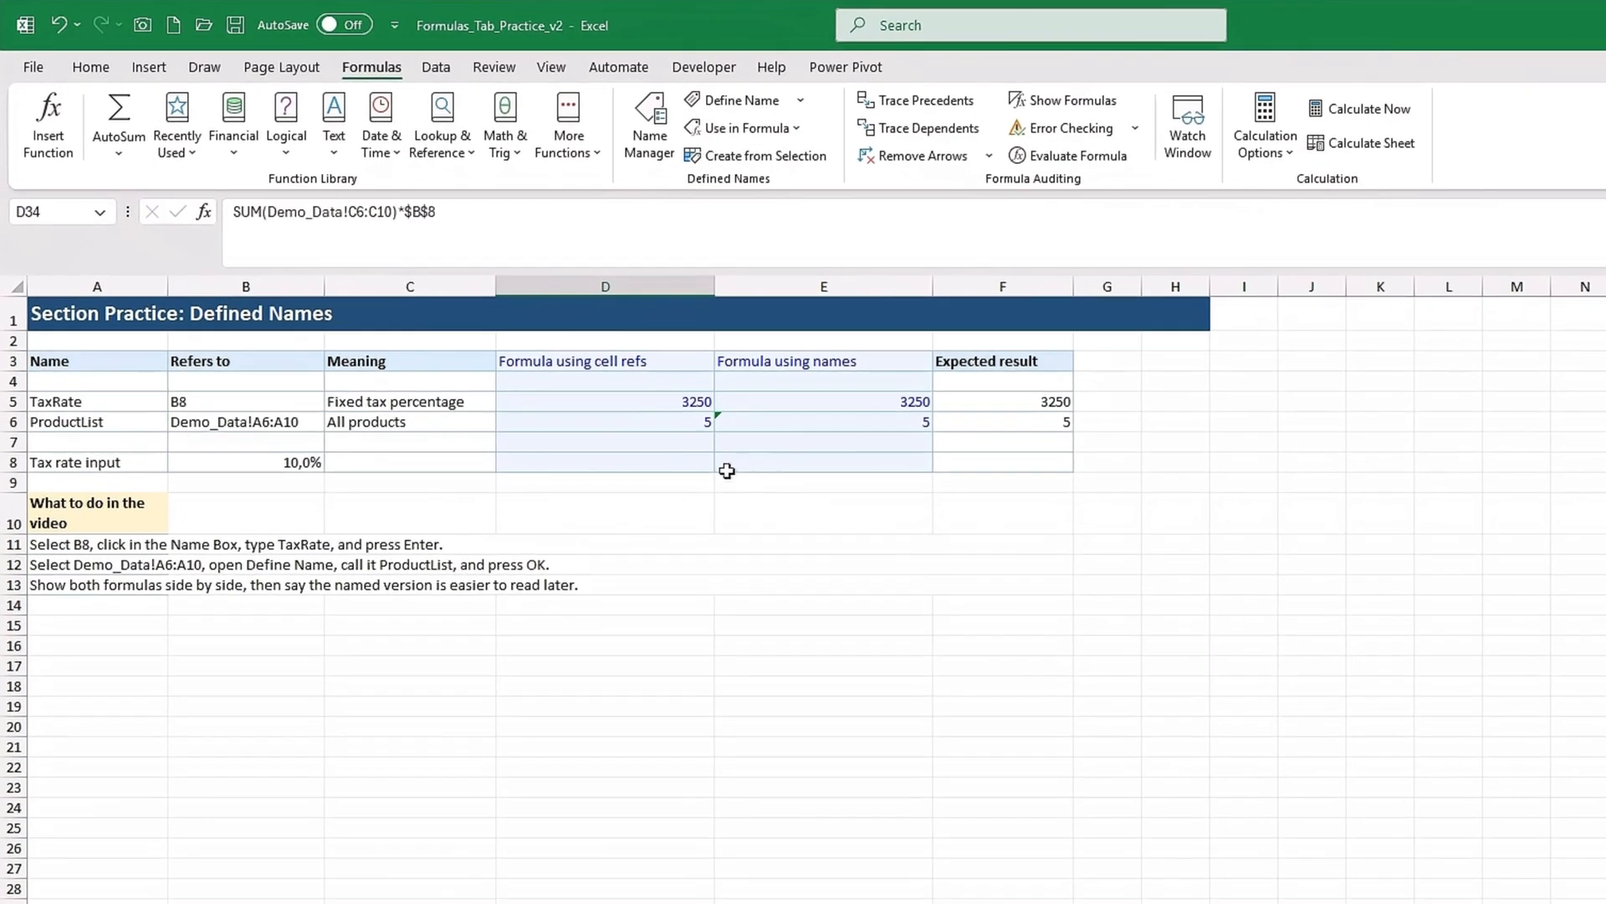
# - Examine the cell-reference tax formula in D5 and the name assigned to the tax rate input B8 on the Defined Names practice sheet
pyautogui.click(655, 384)
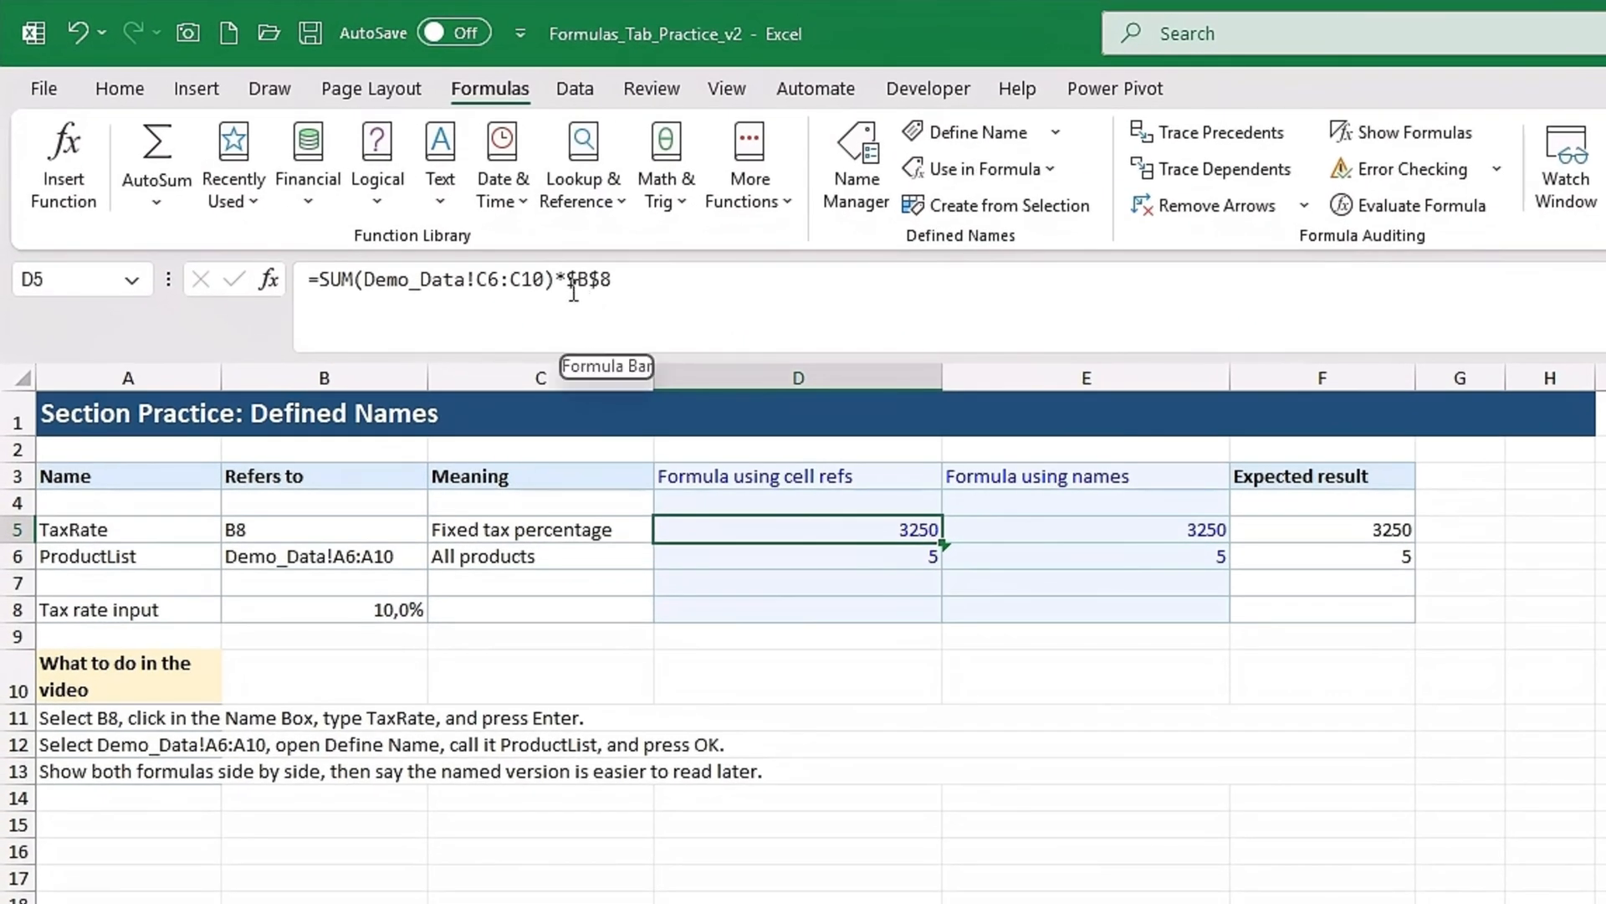
pyautogui.click(574, 290)
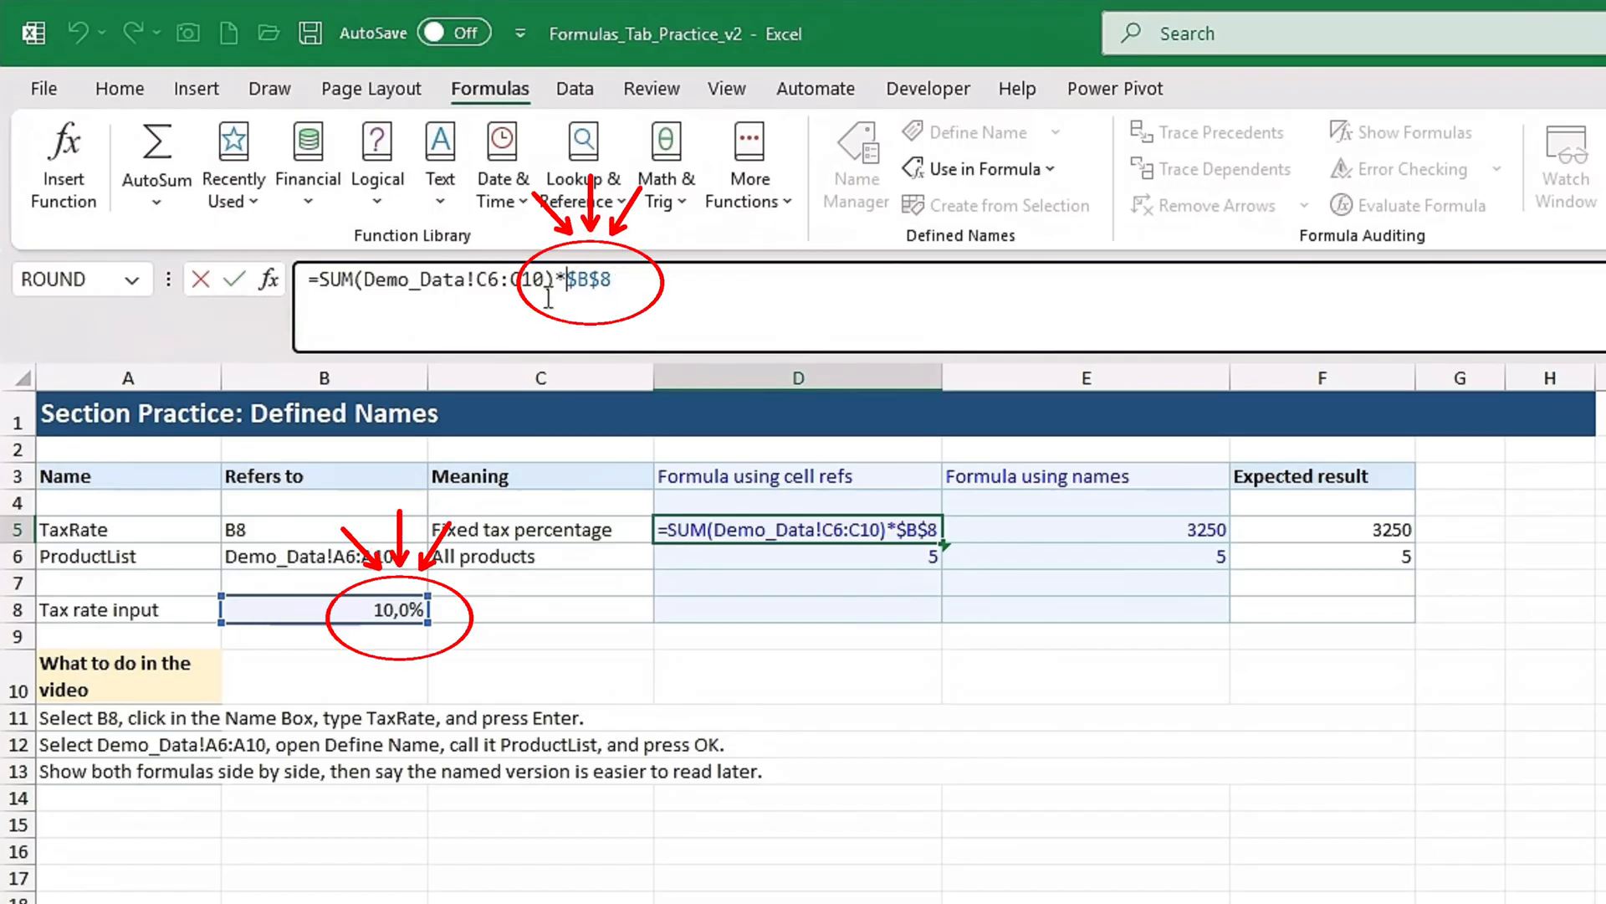
pyautogui.press('Escape')
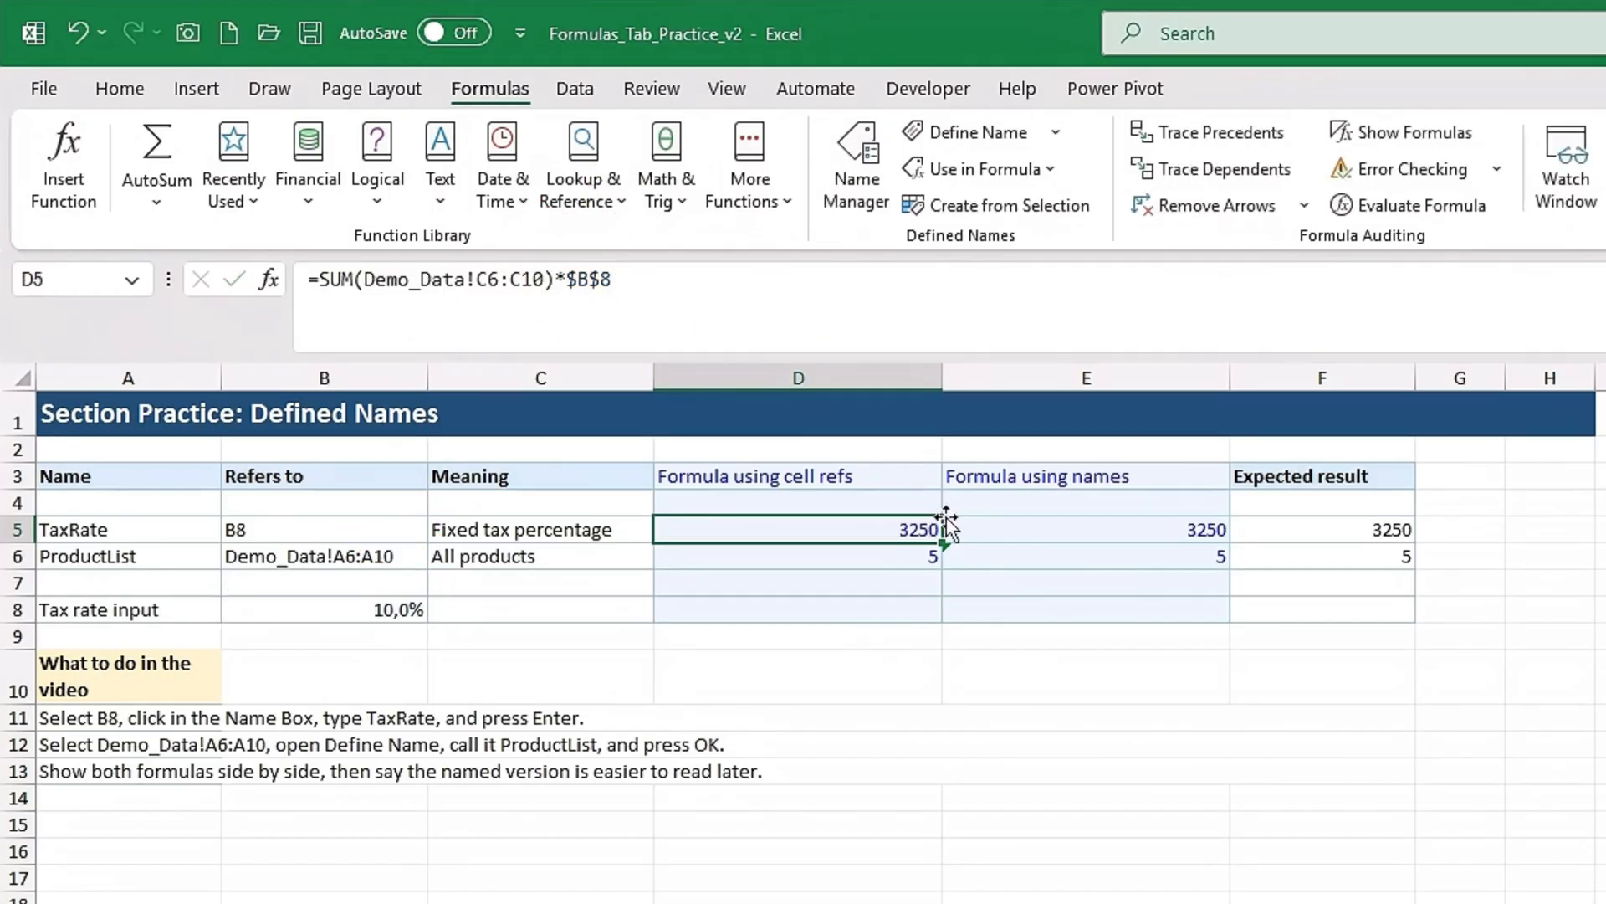
pyautogui.click(376, 604)
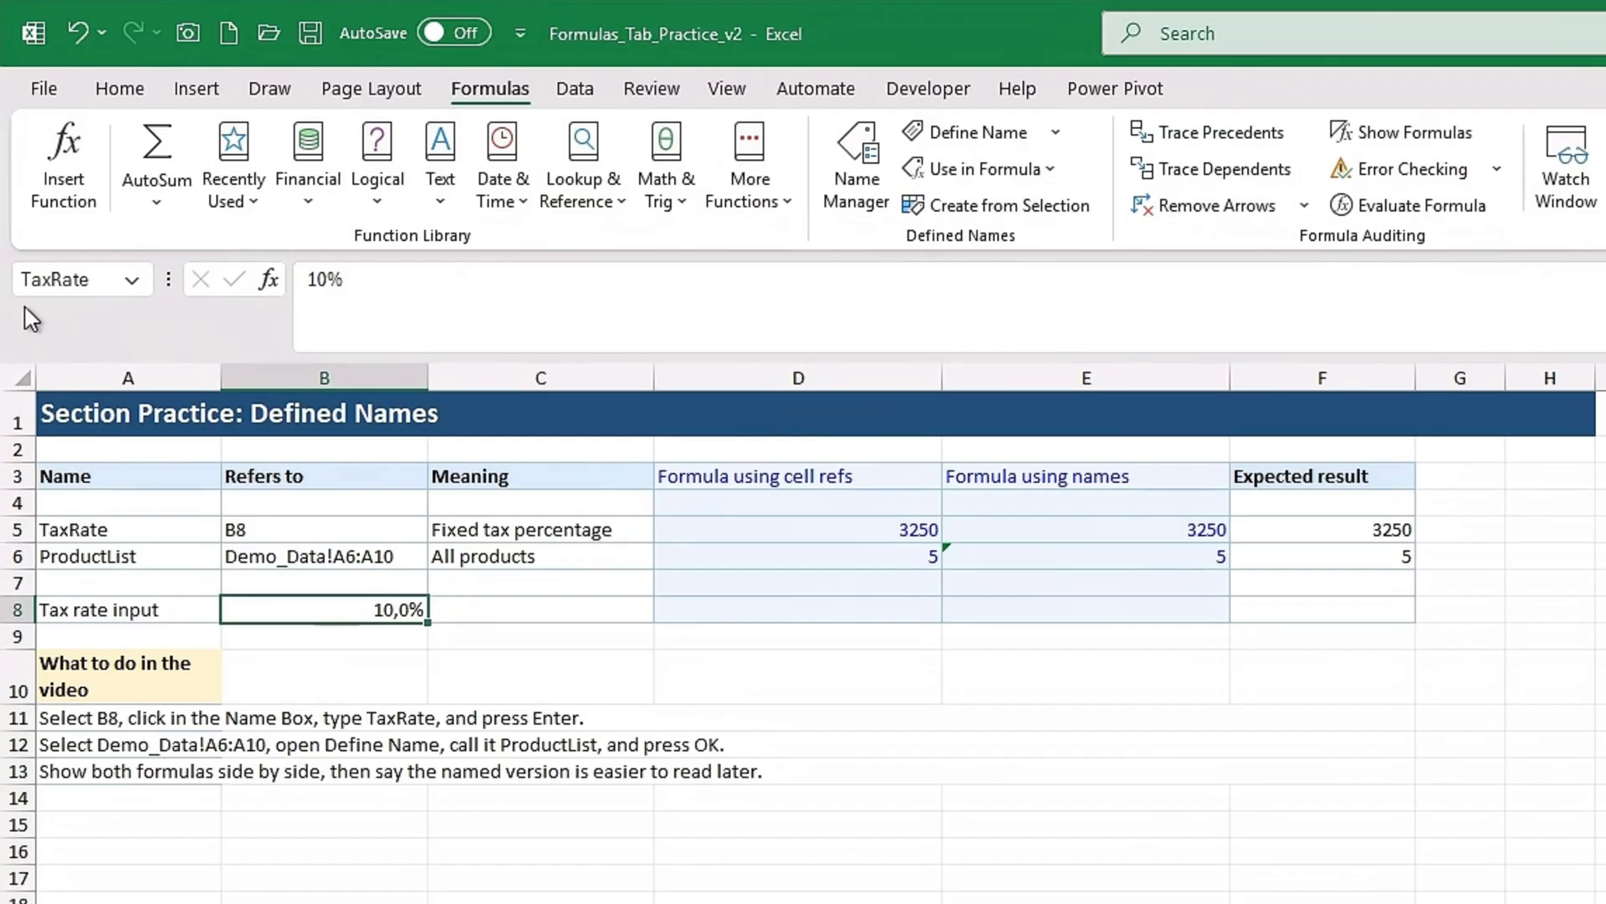
pyautogui.click(83, 283)
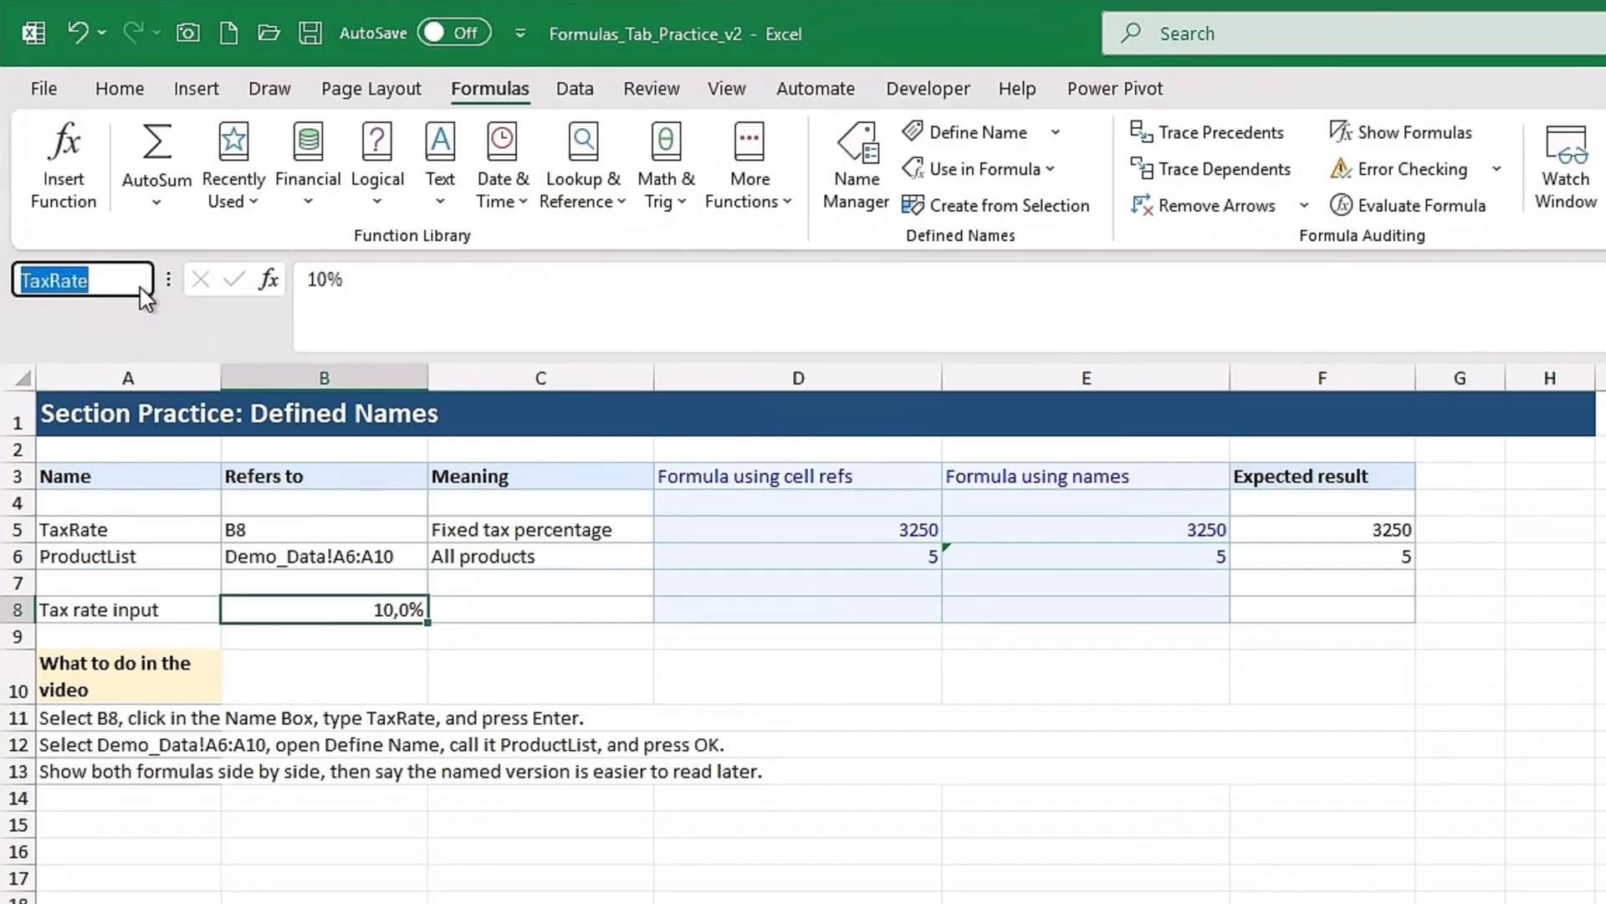
pyautogui.press('Return')
# - Replace the formula in E5 with =SUM(Demo_Data!C6:C10*TaxRate), using the Jan Sales range and the defined name
pyautogui.click(1083, 535)
pyautogui.tripleClick(674, 280)
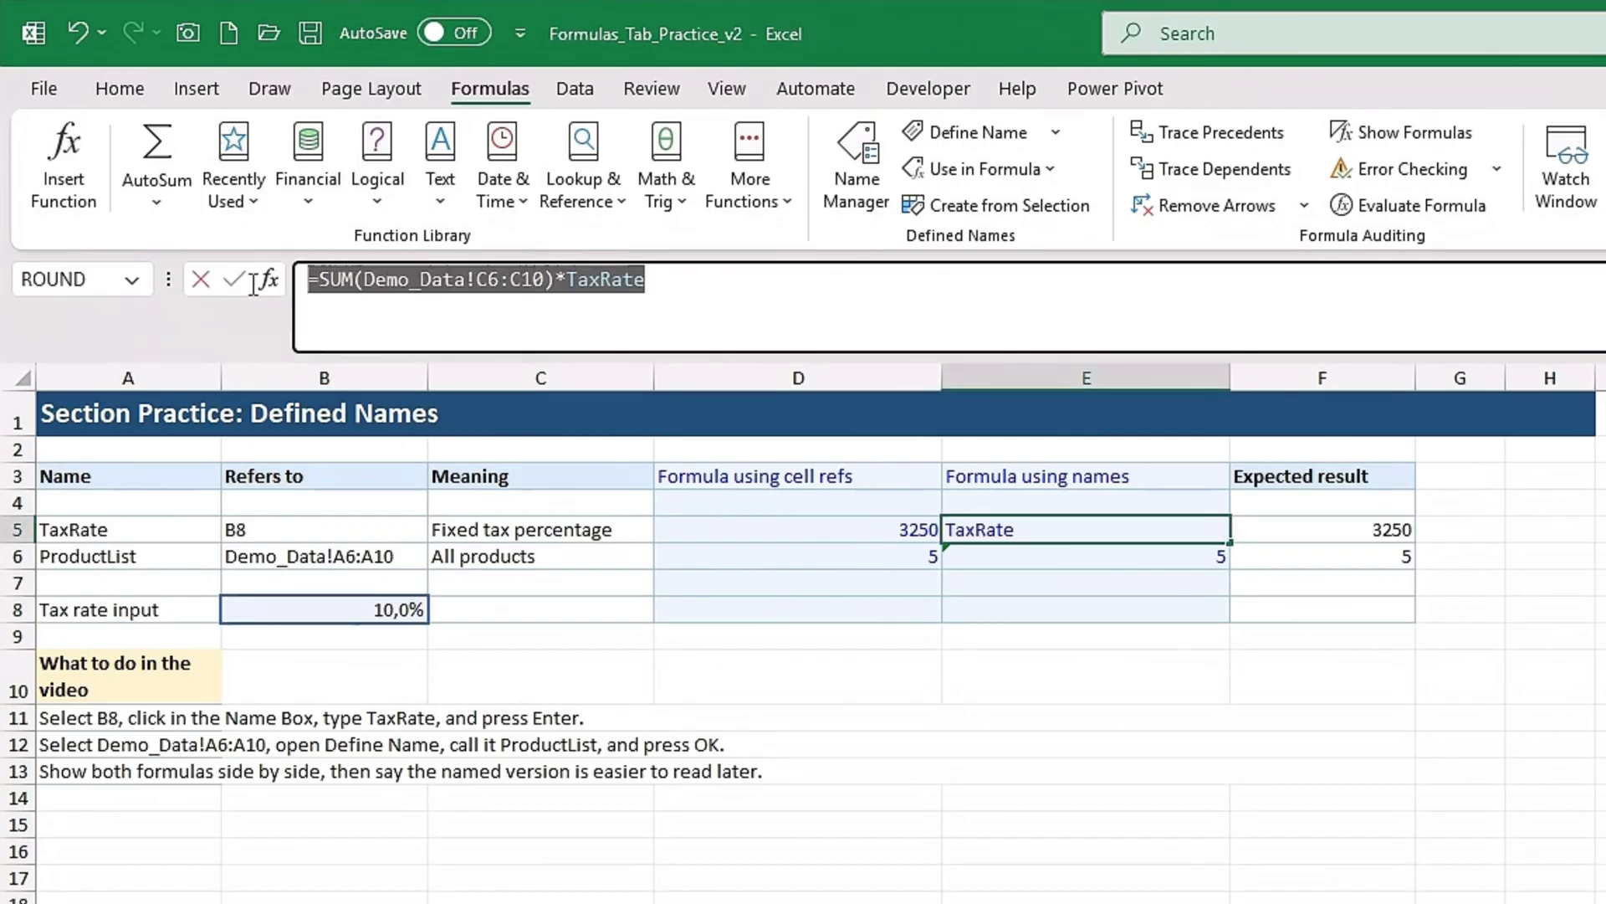
pyautogui.press('BackSpace')
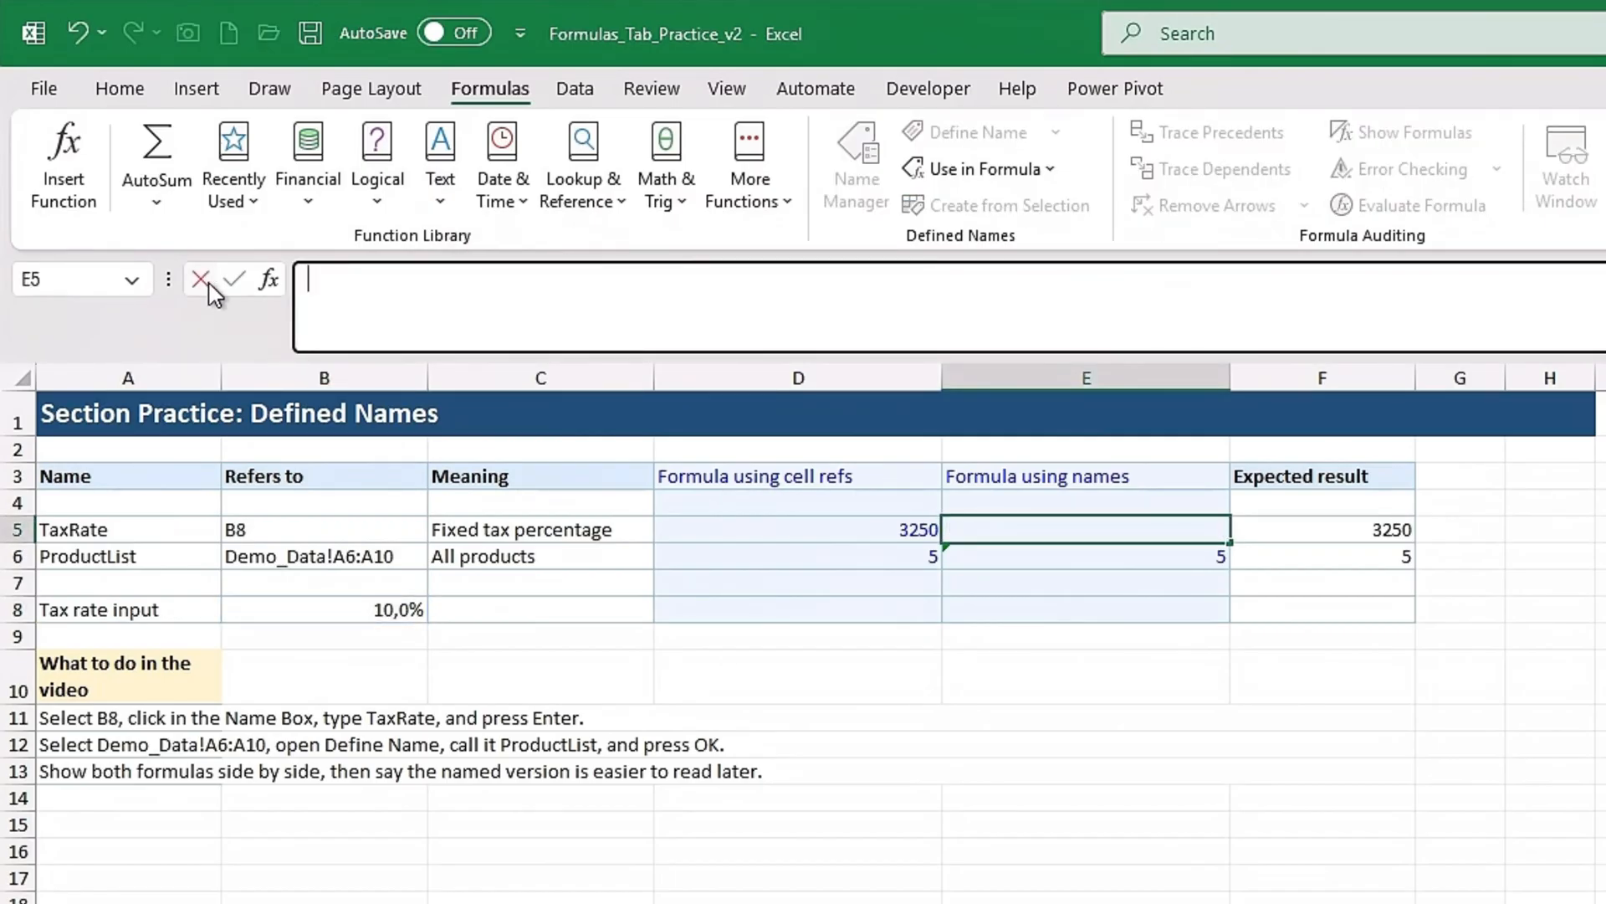
pyautogui.write('=sum')
pyautogui.press('Tab')
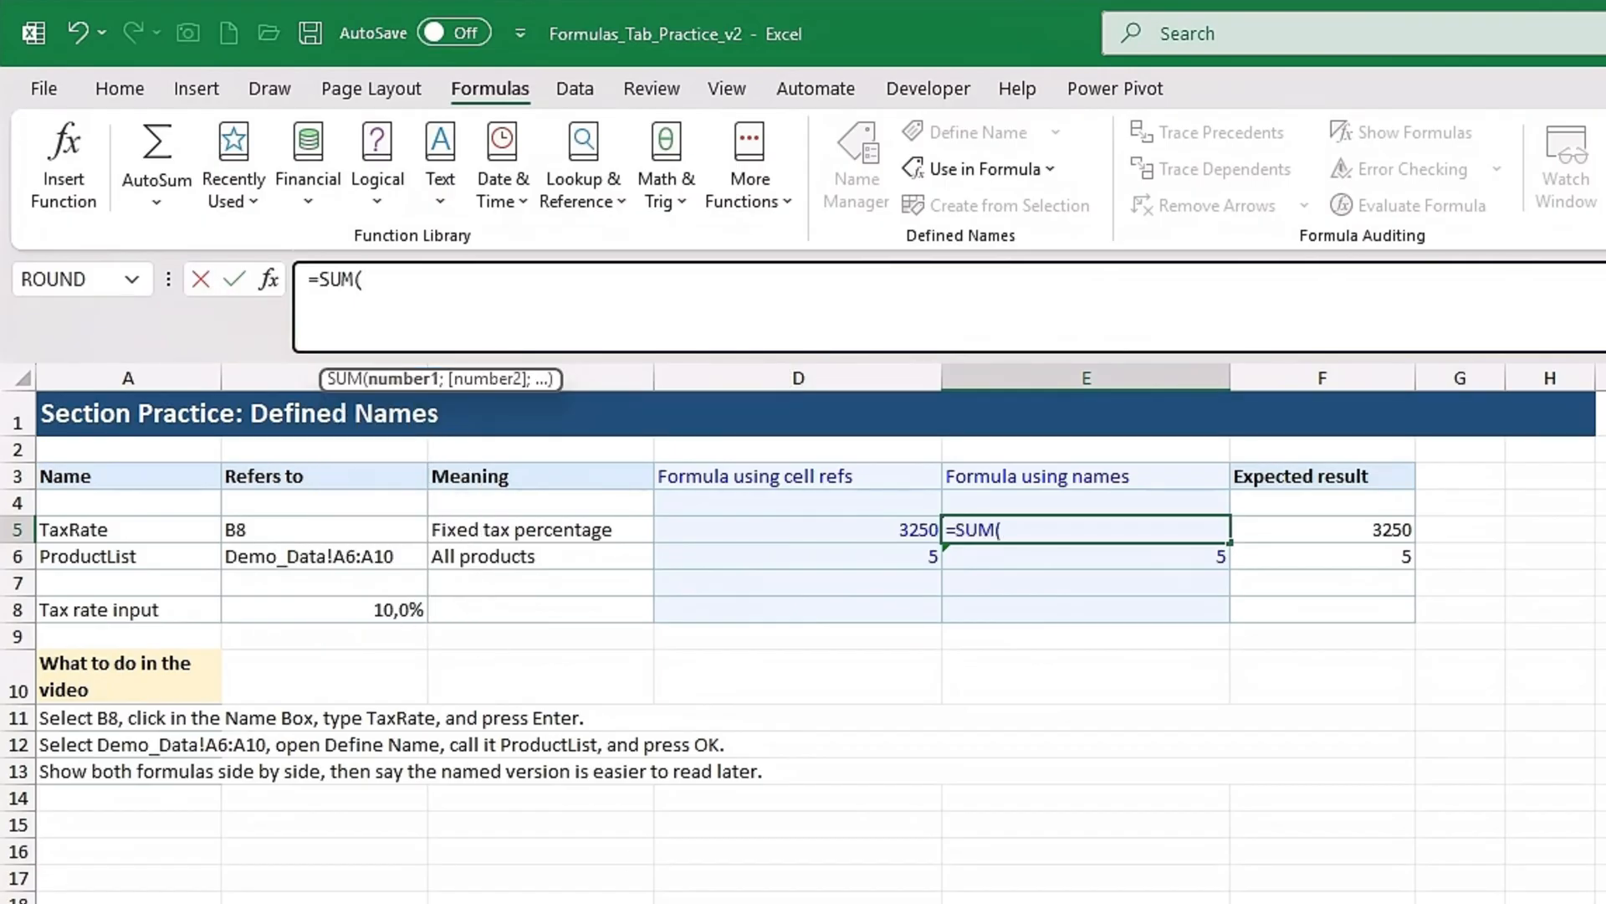
pyautogui.click(217, 902)
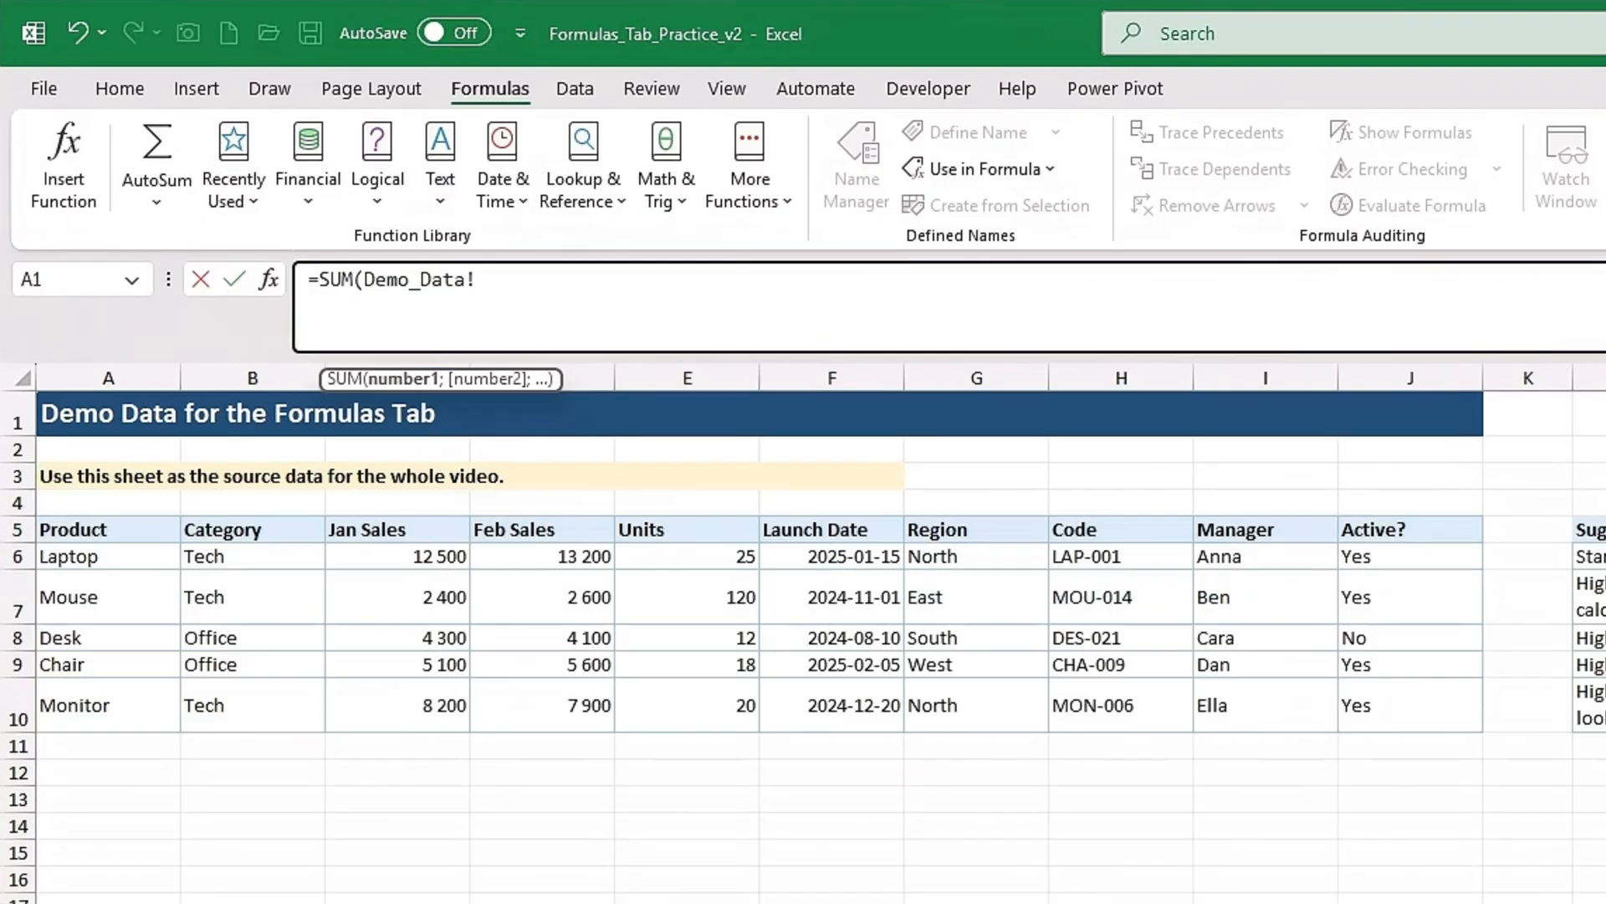
pyautogui.click(417, 560)
pyautogui.moveTo(416, 559); pyautogui.dragTo(410, 705)
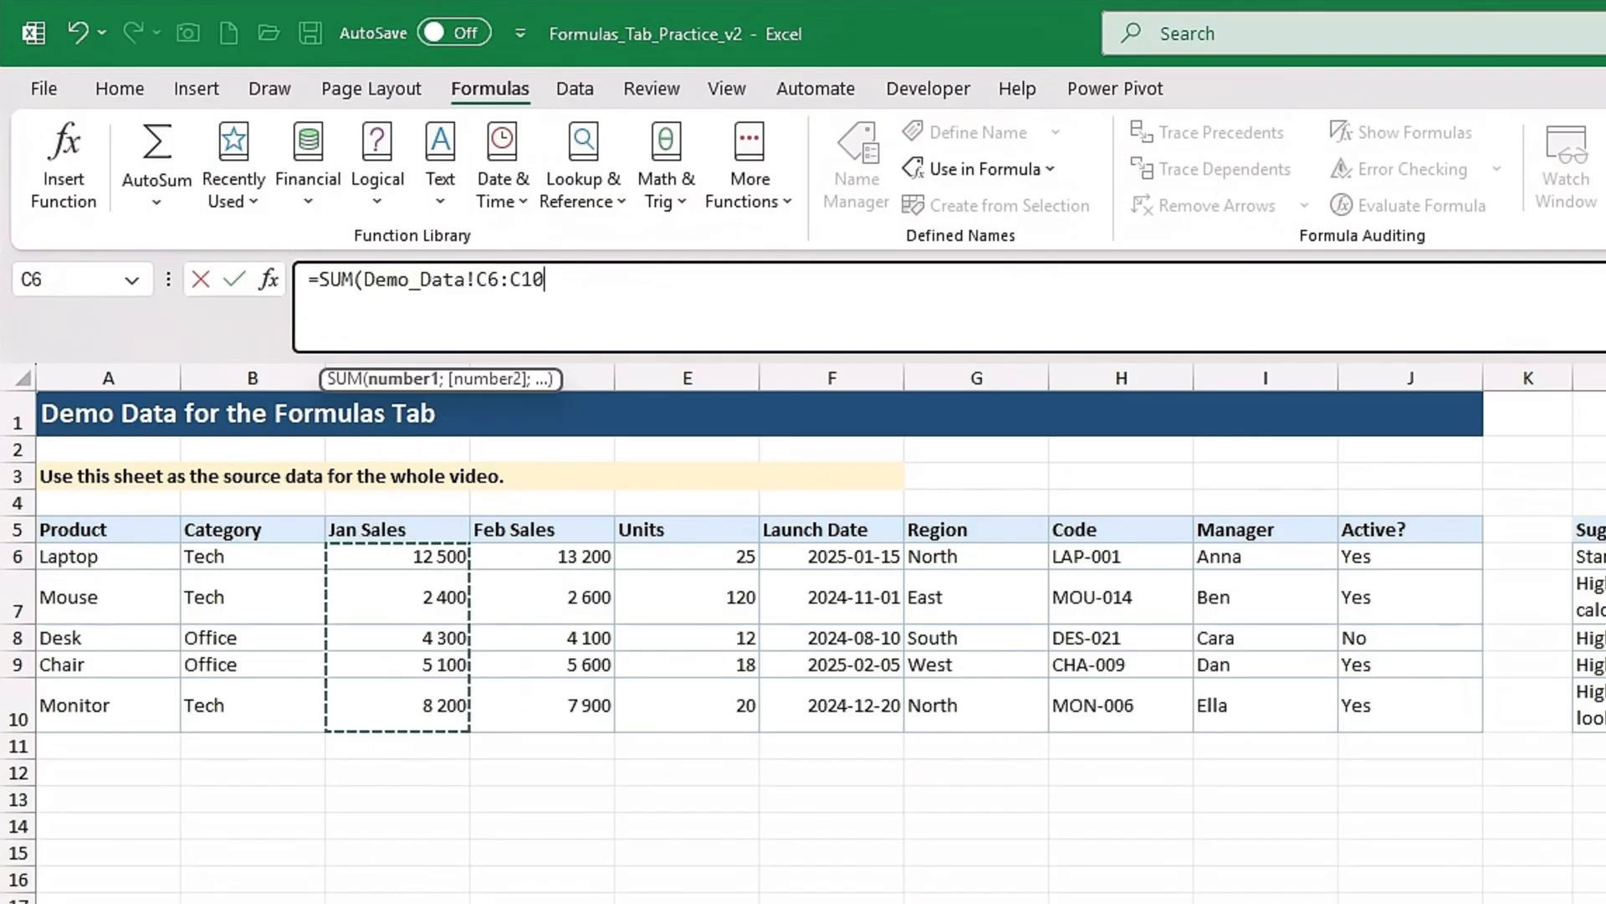
pyautogui.write('*')
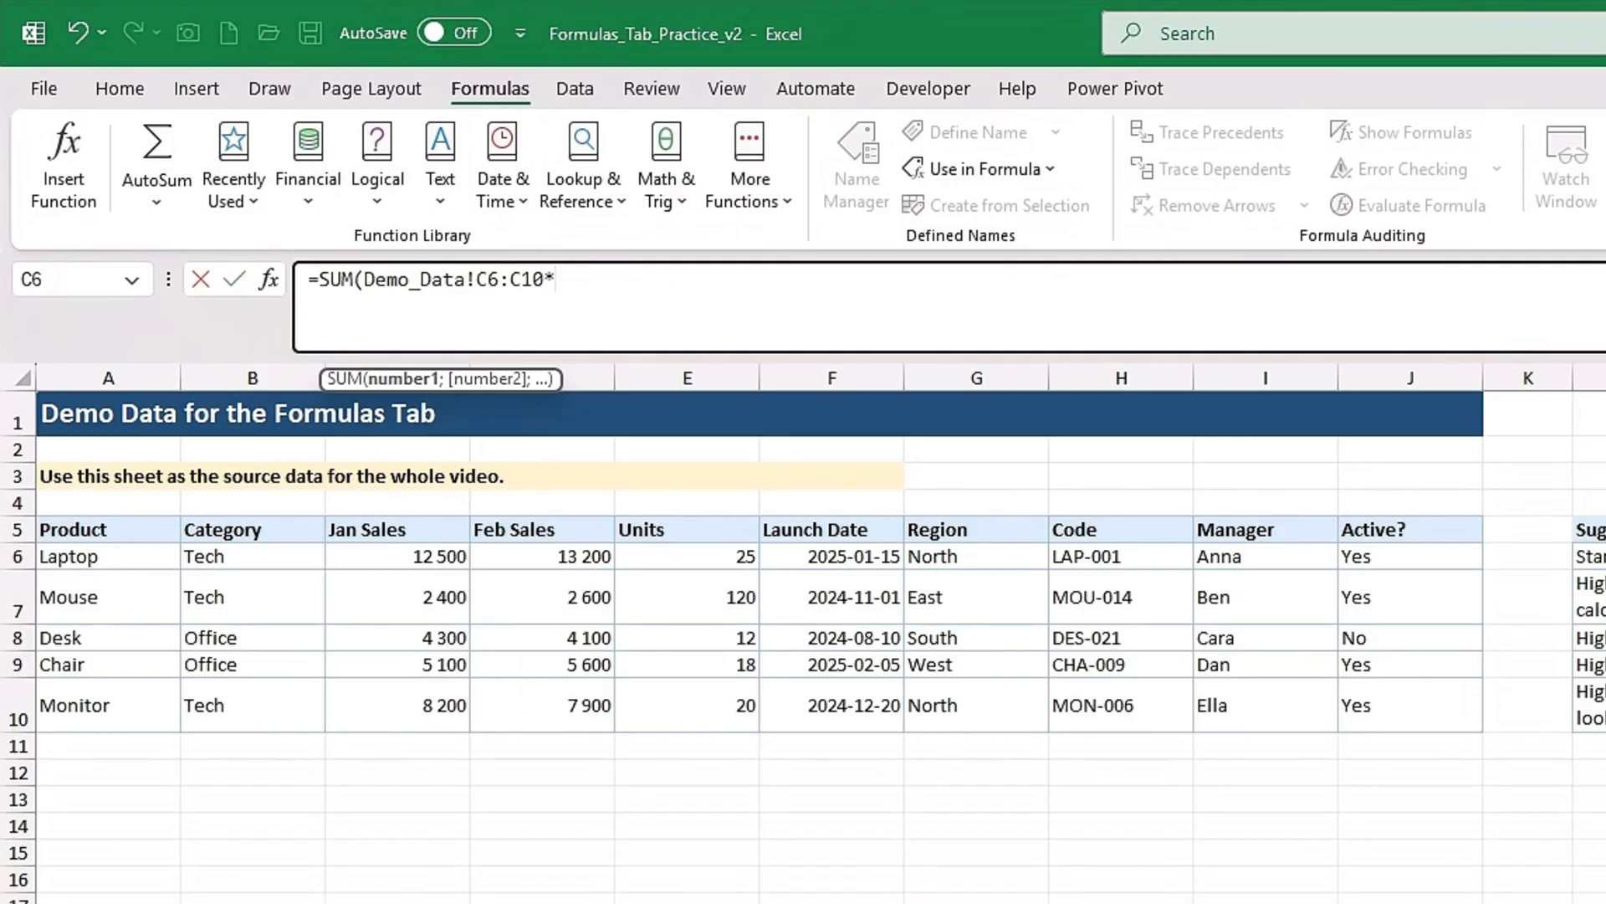
pyautogui.write('TaxRate')
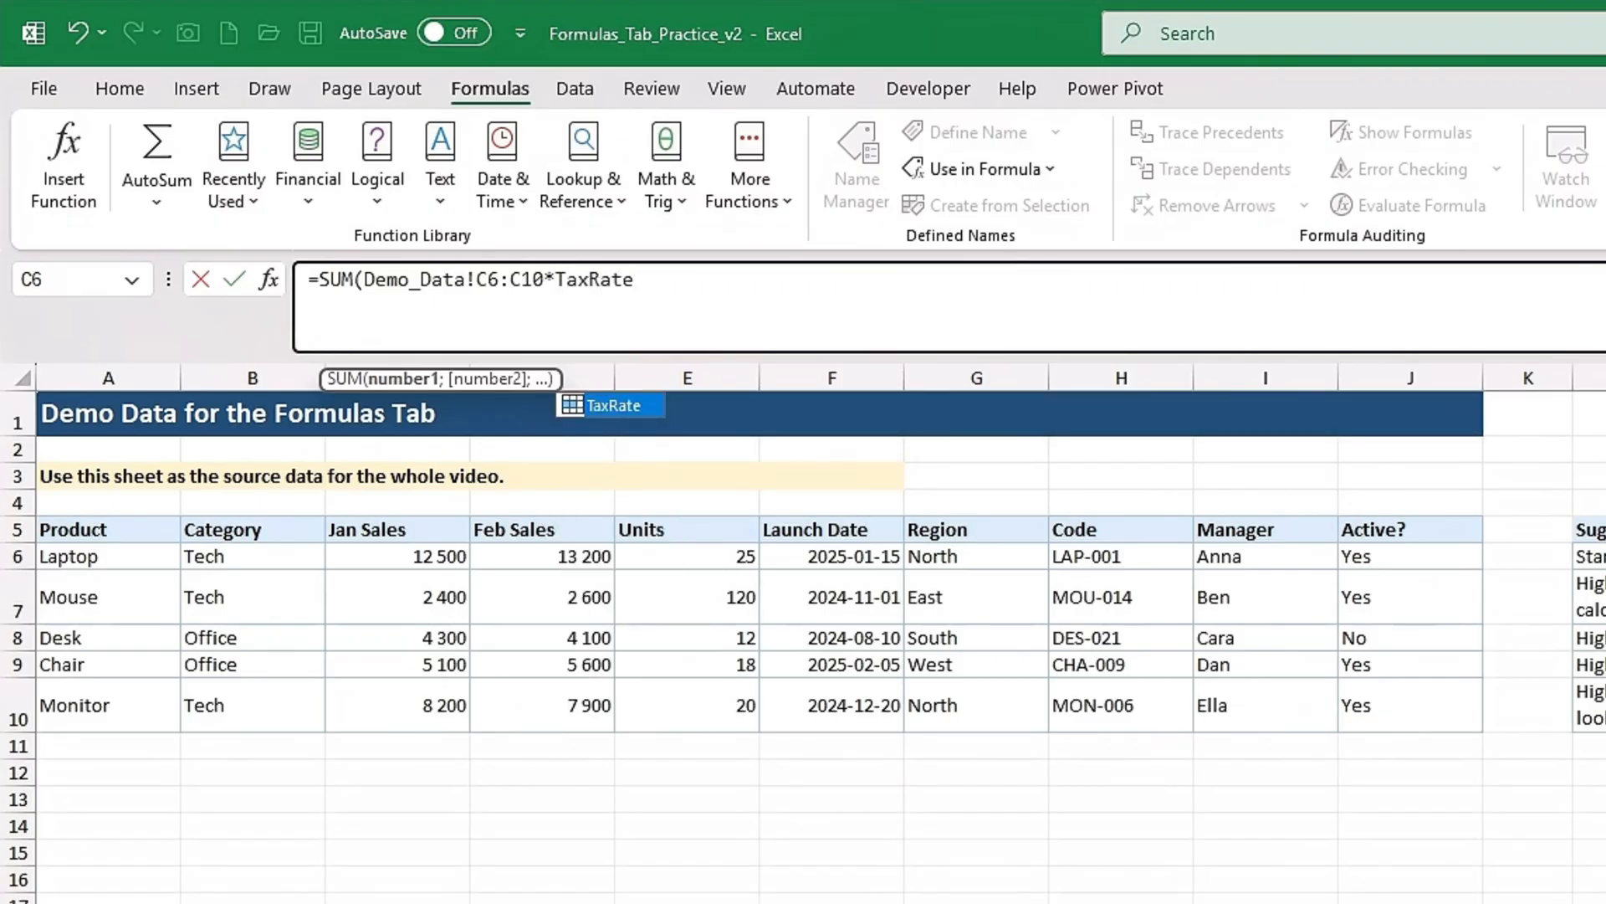
pyautogui.write(')')
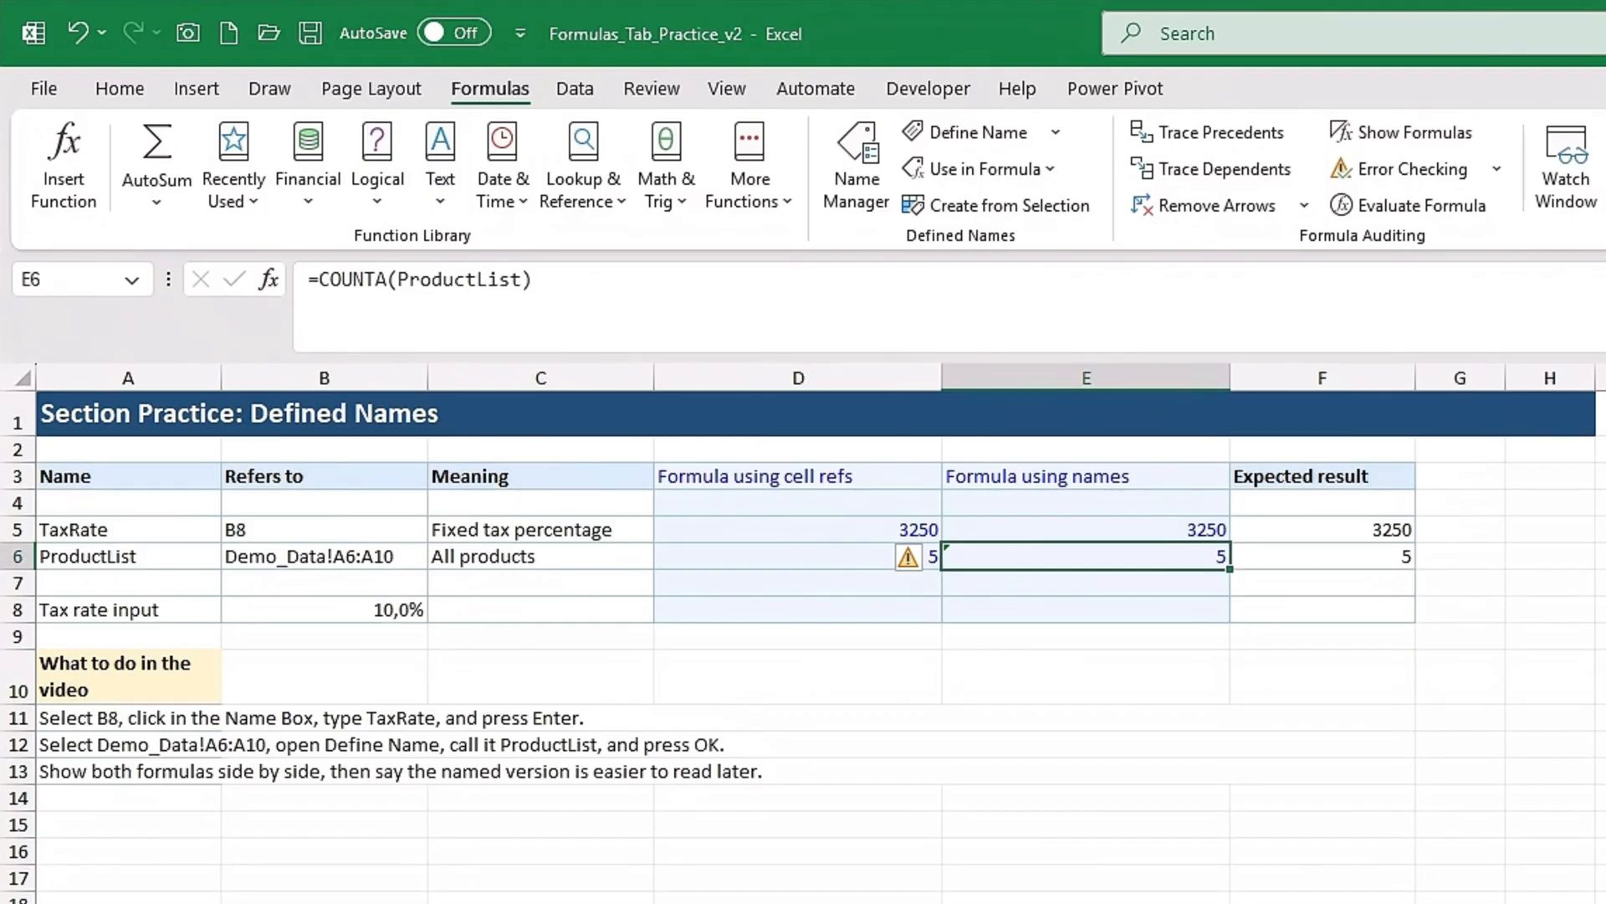
pyautogui.click(1214, 533)
pyautogui.click(548, 284)
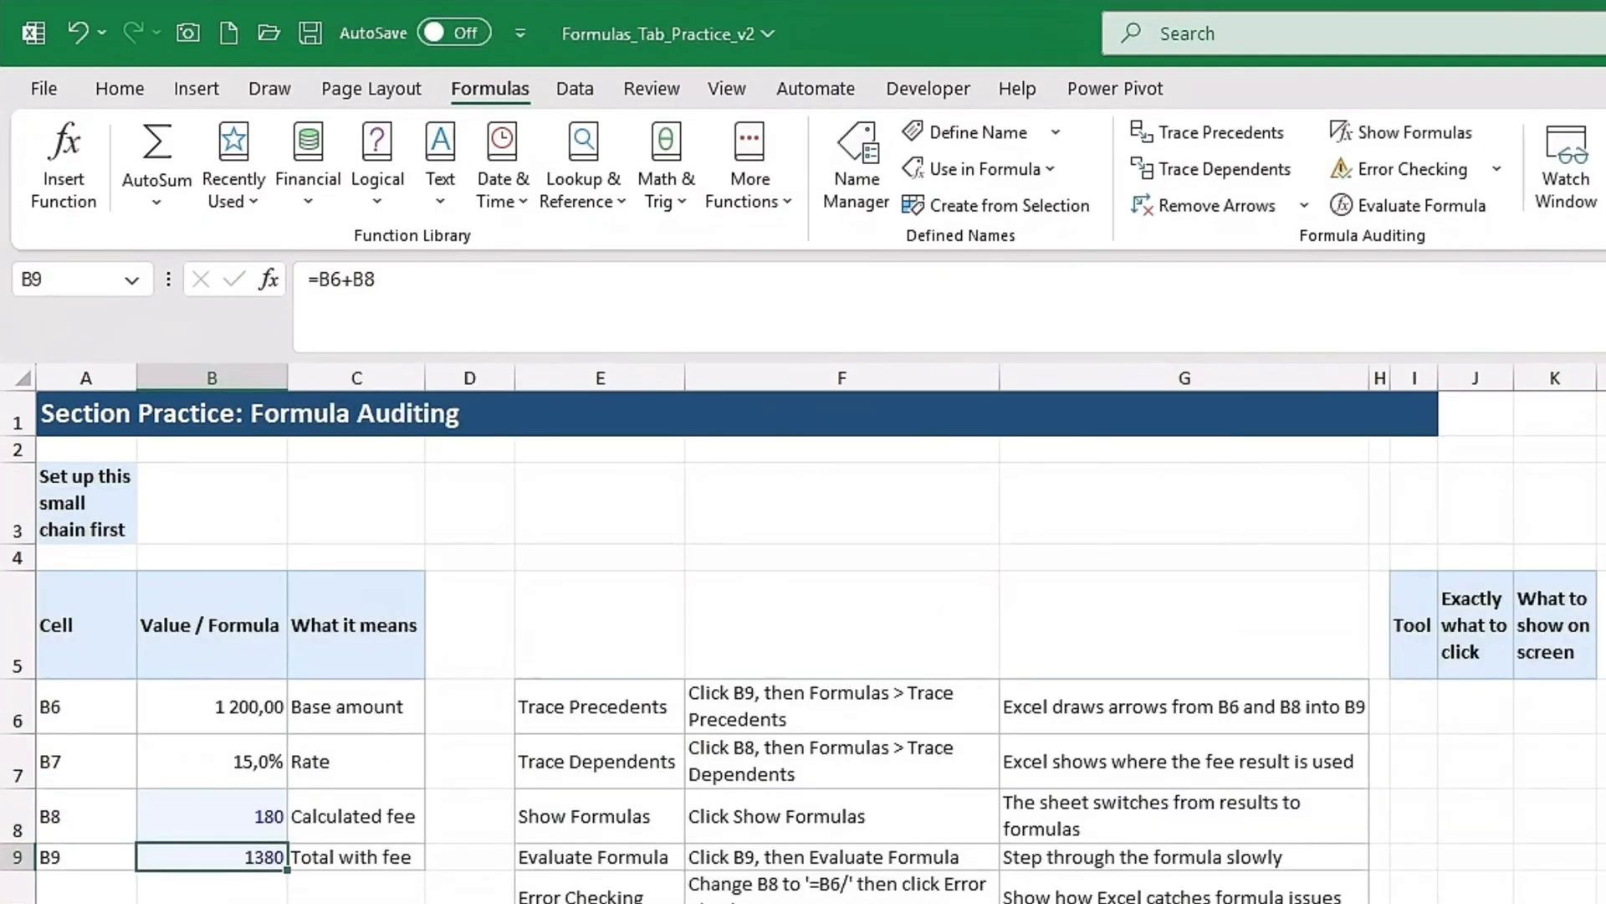
# - Trace the precedents of the Total with fee cell B9 on the Formula Auditing practice sheet
pyautogui.click(230, 795)
pyautogui.click(243, 839)
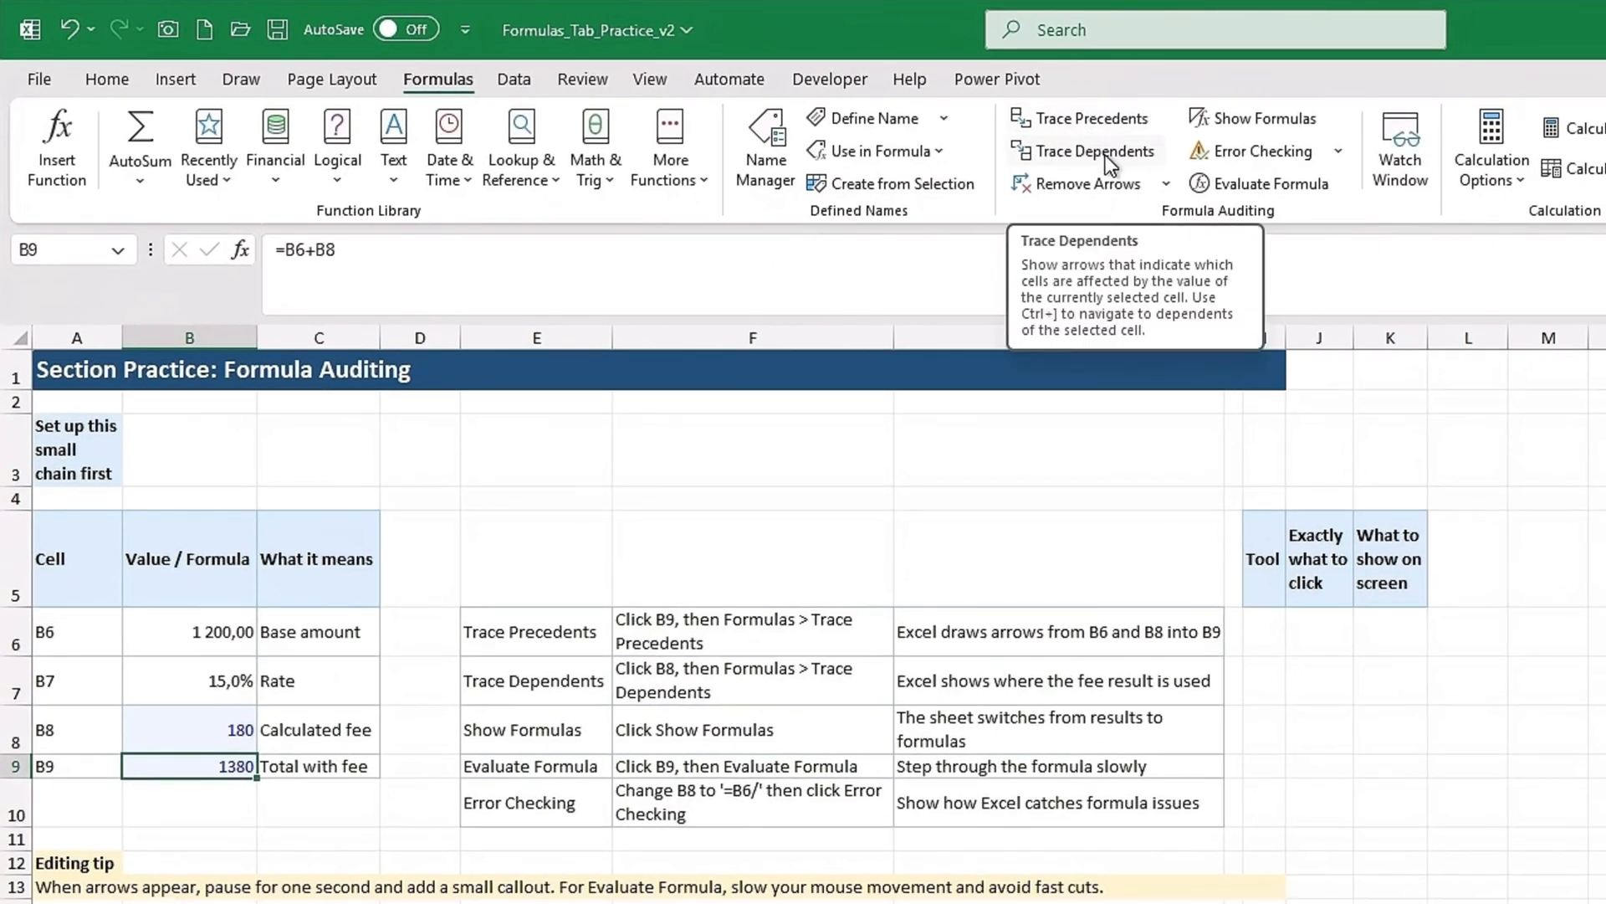
pyautogui.click(1106, 126)
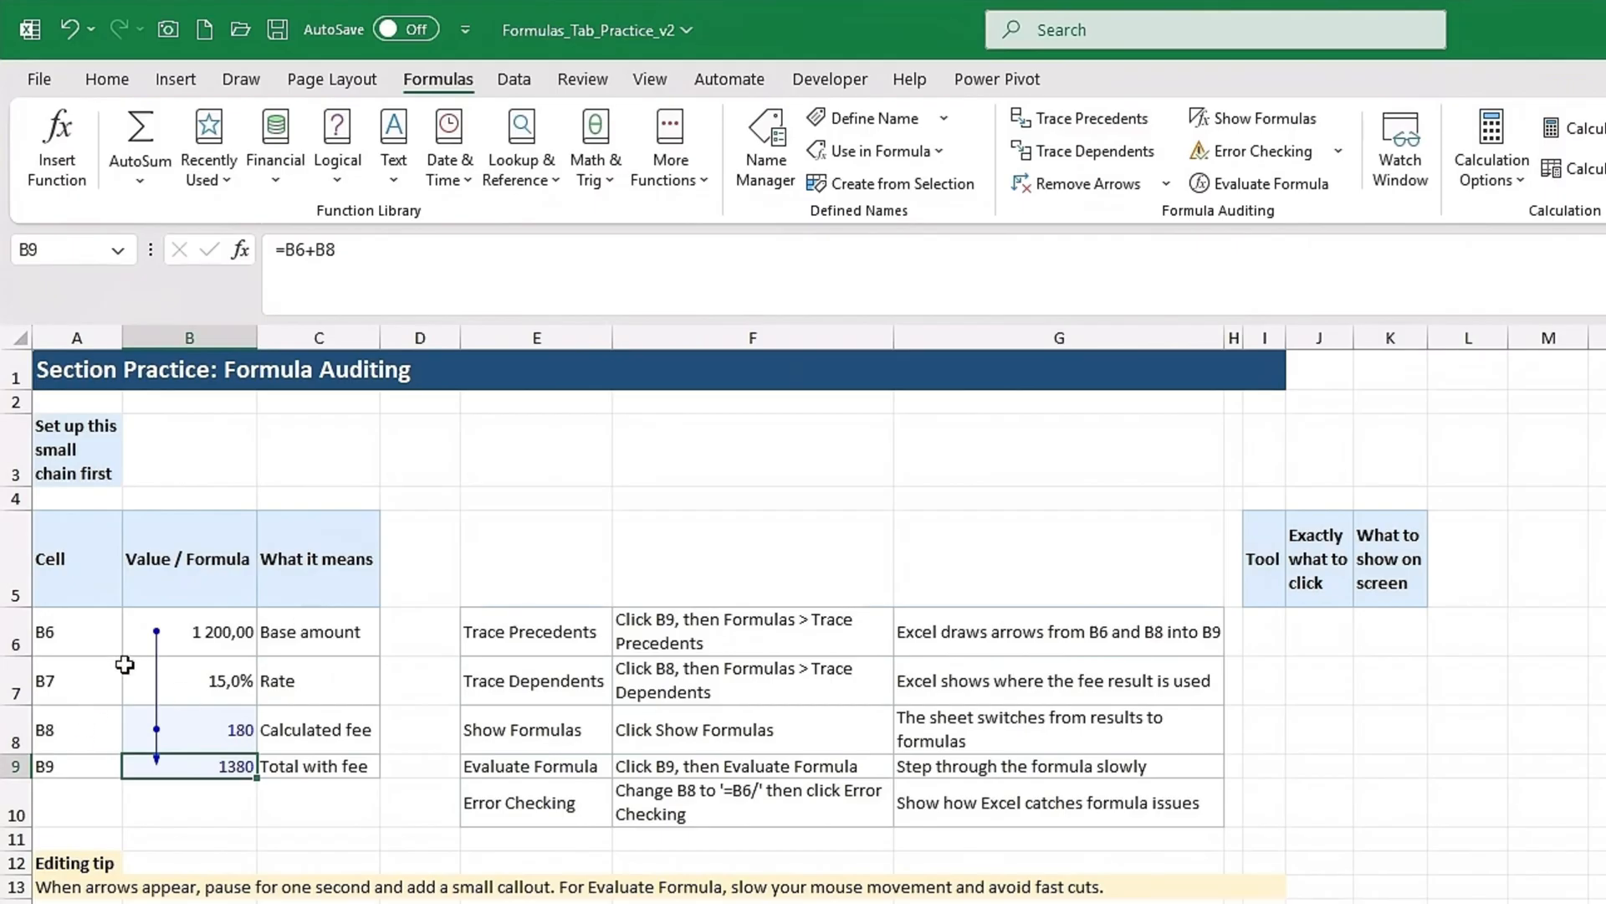
# - Inspect the formulas behind B8 and B9, including by switching Show Formulas on and off again for the sheet
pyautogui.click(202, 729)
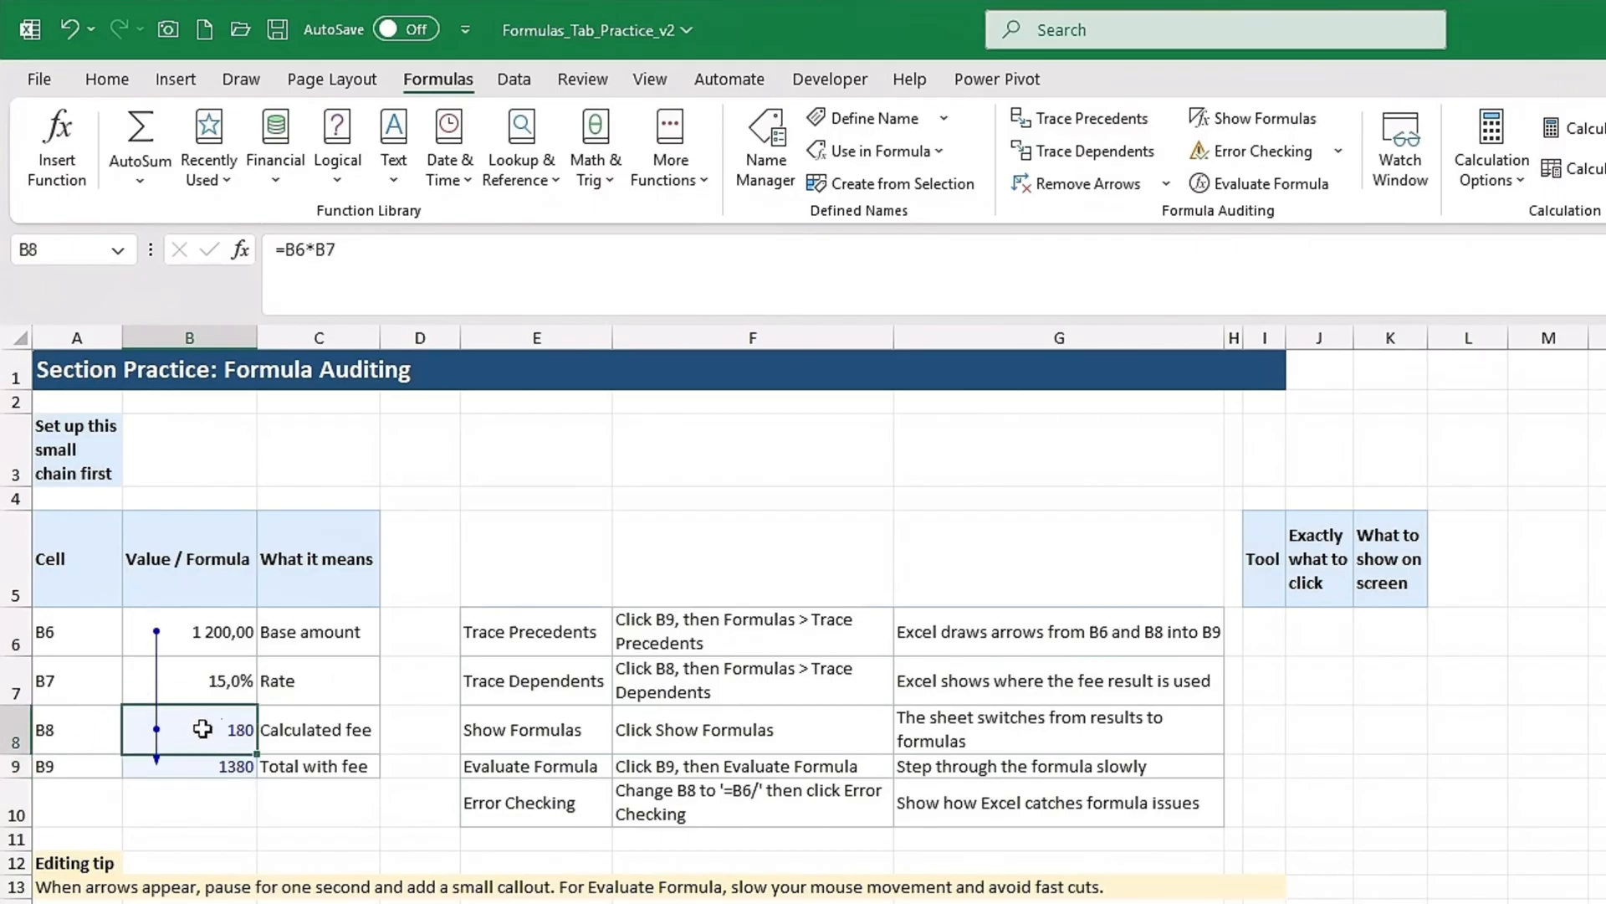
pyautogui.click(372, 288)
pyautogui.click(212, 743)
pyautogui.click(201, 766)
pyautogui.click(425, 249)
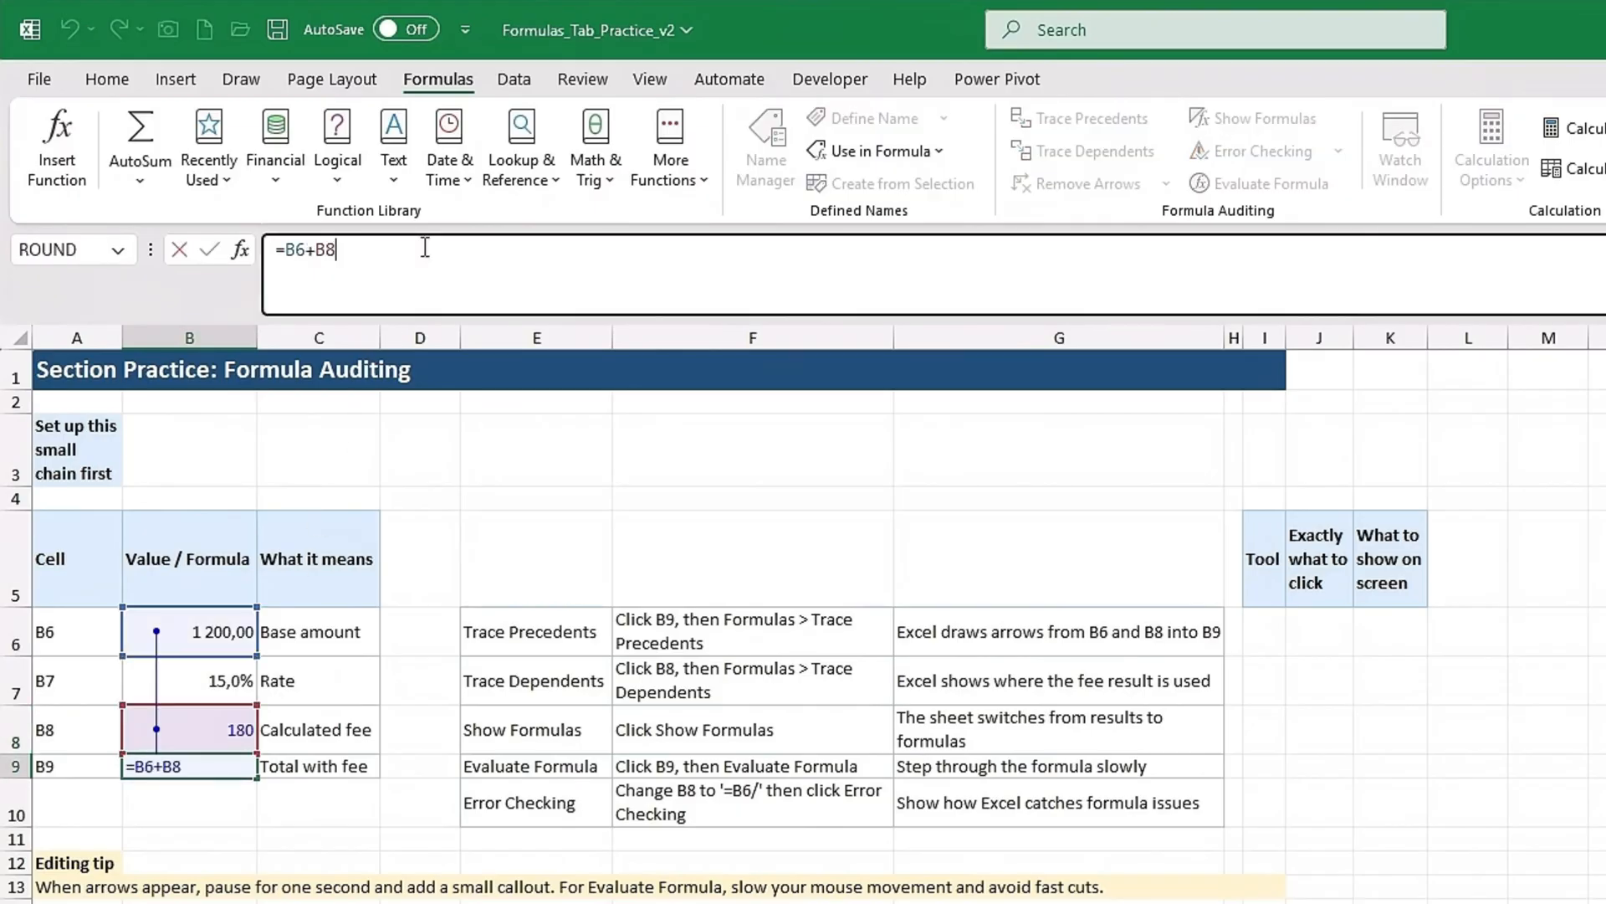
pyautogui.press('Escape')
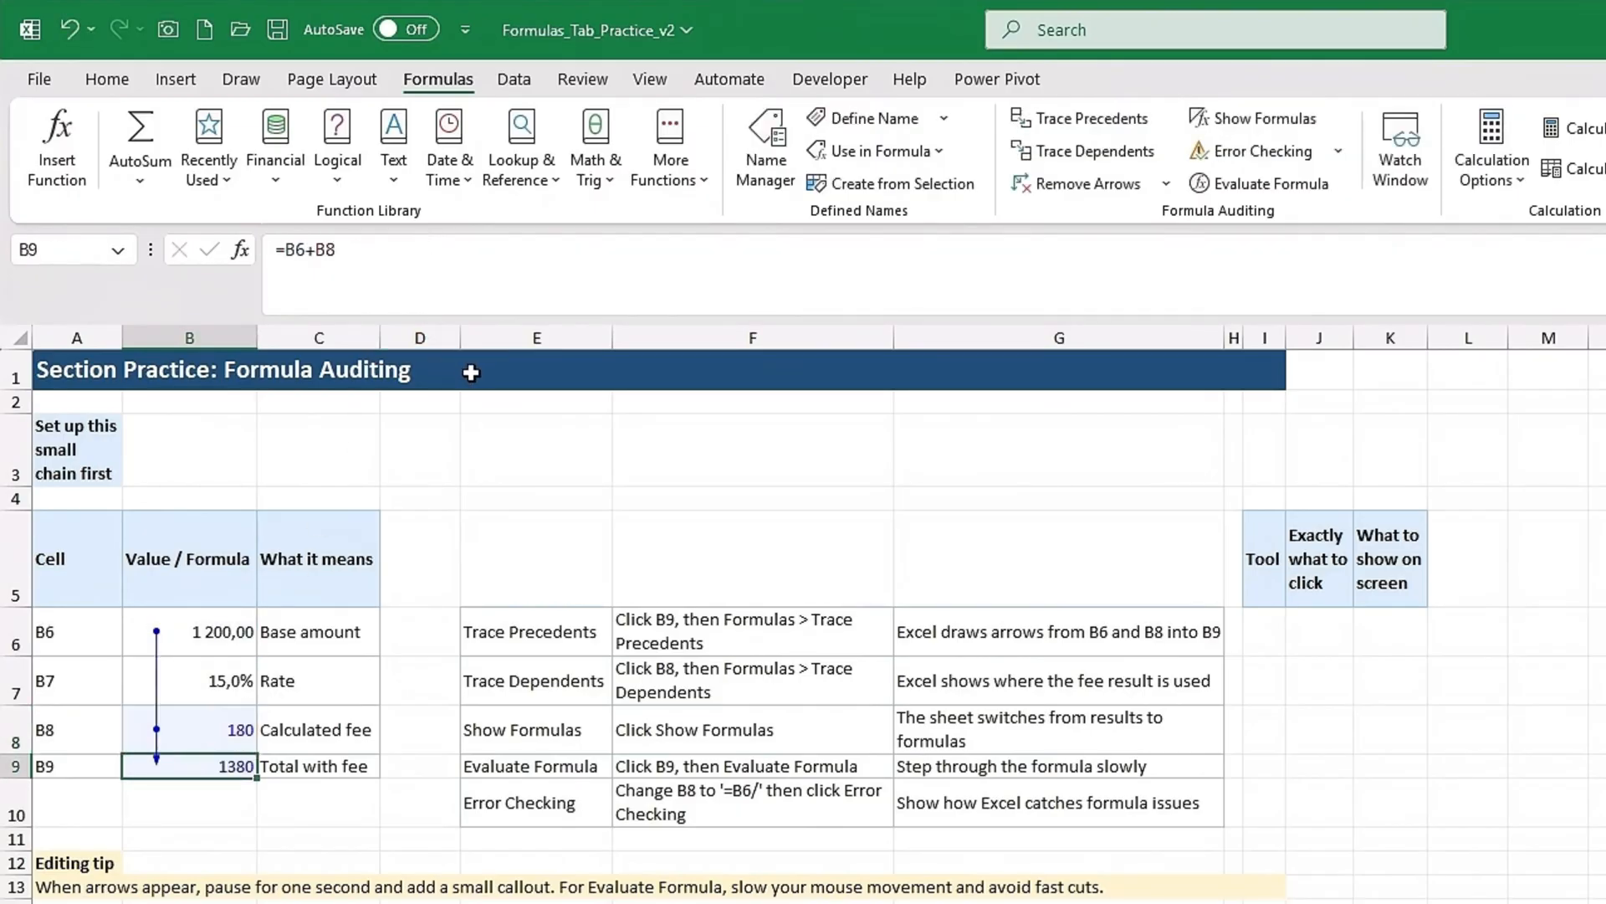
pyautogui.click(1267, 120)
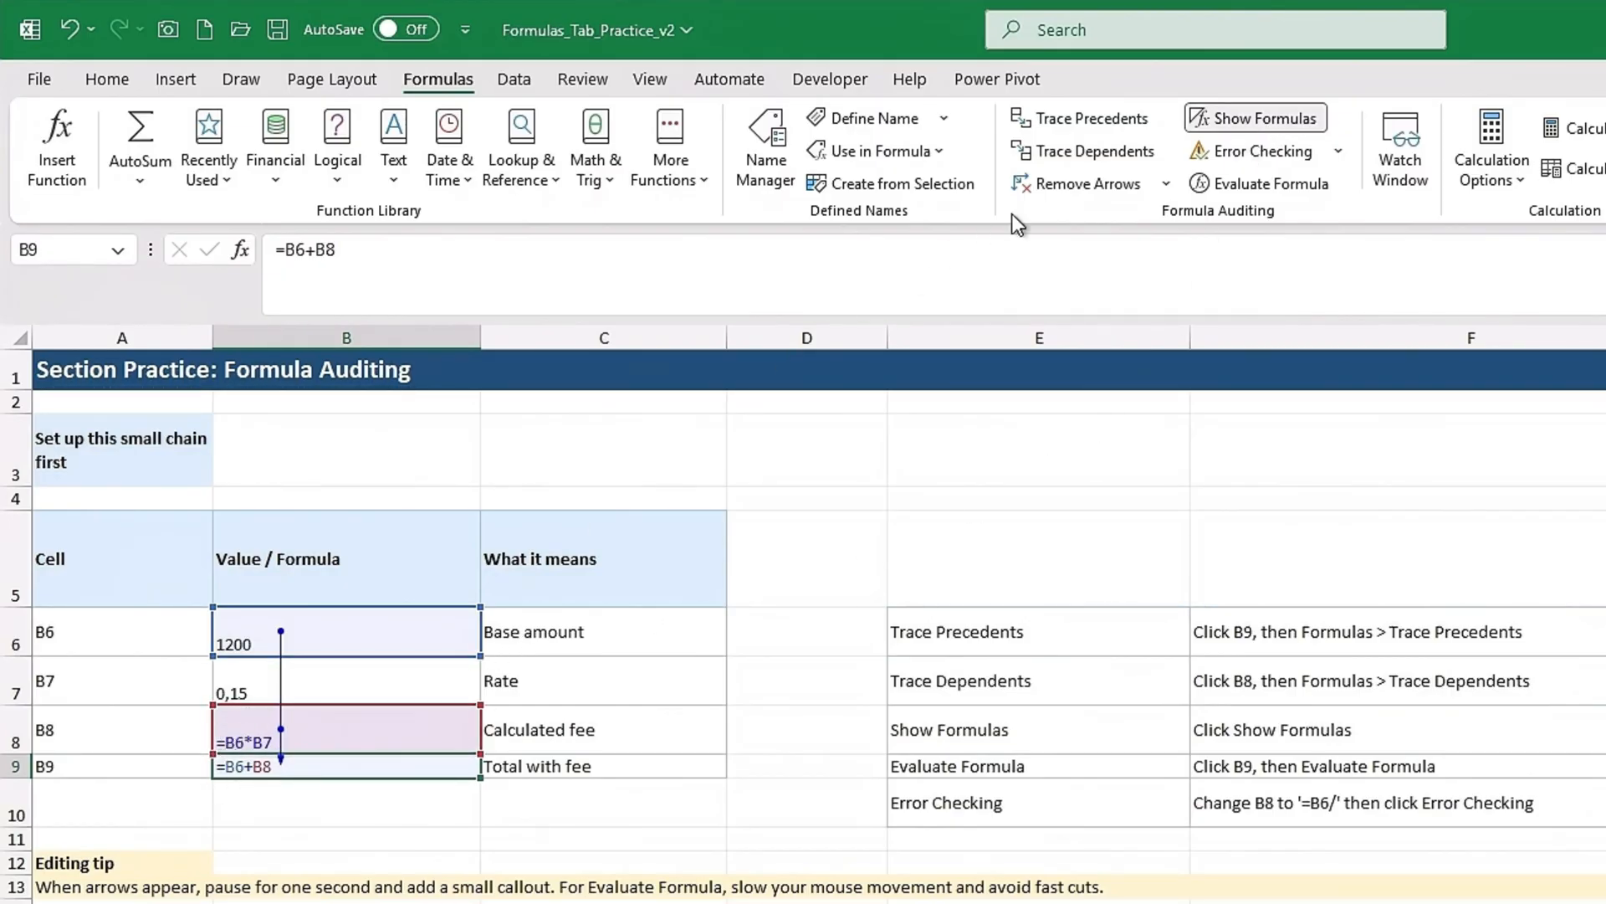
pyautogui.click(1222, 117)
# - Step through the formula in B9 with Evaluate Formula until the whole expression is calculated
pyautogui.click(1234, 183)
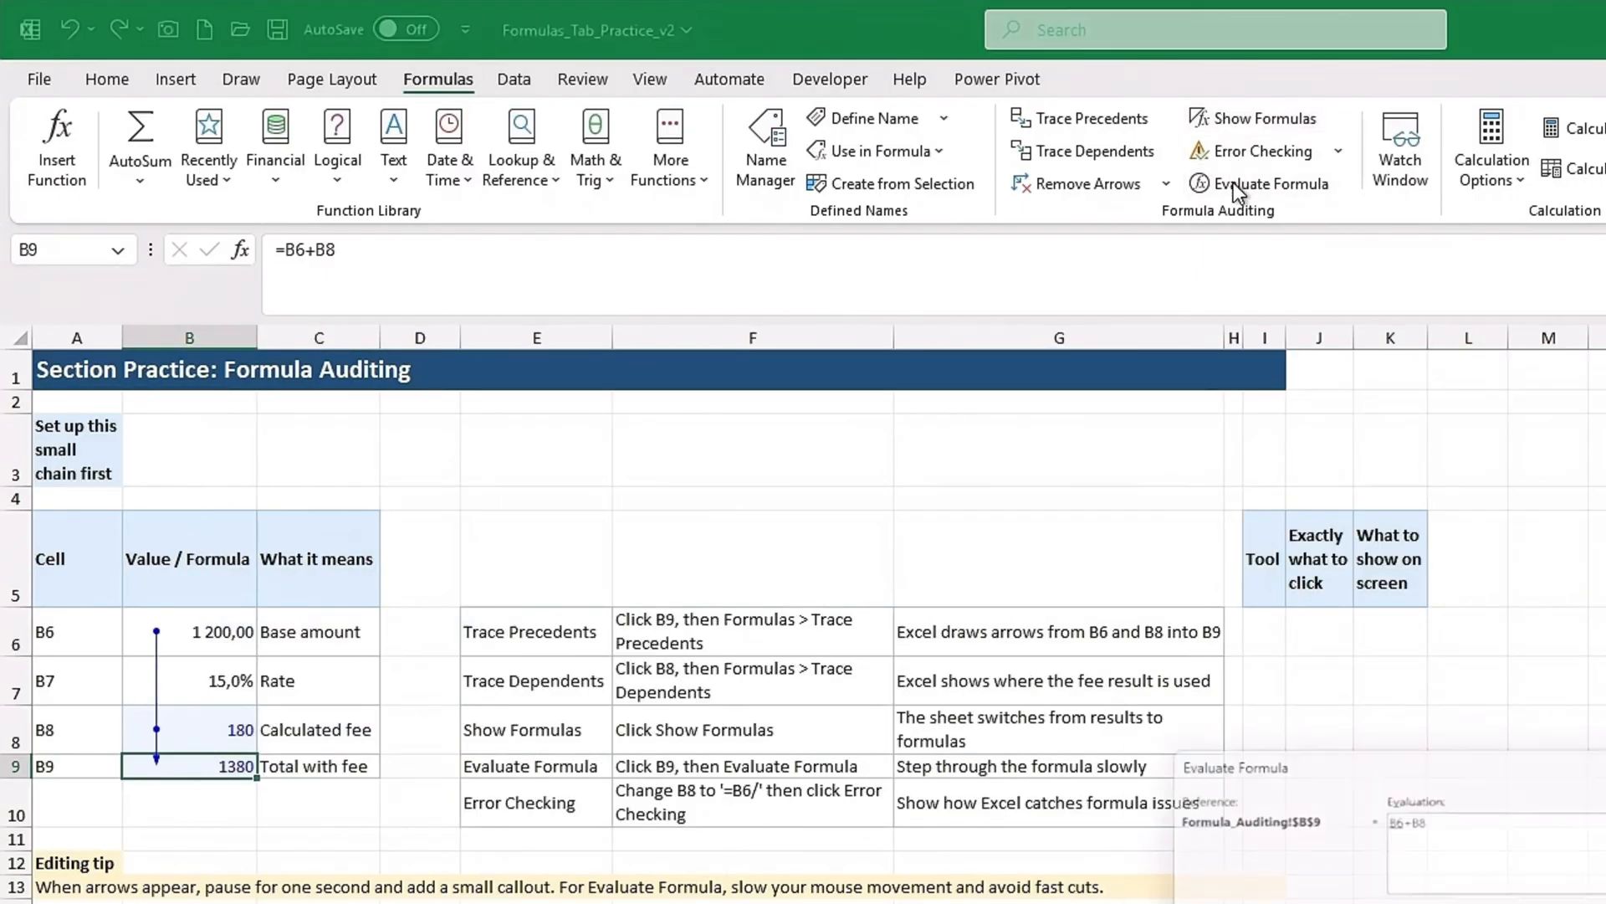
pyautogui.moveTo(1294, 770); pyautogui.dragTo(613, 527)
pyautogui.click(724, 826)
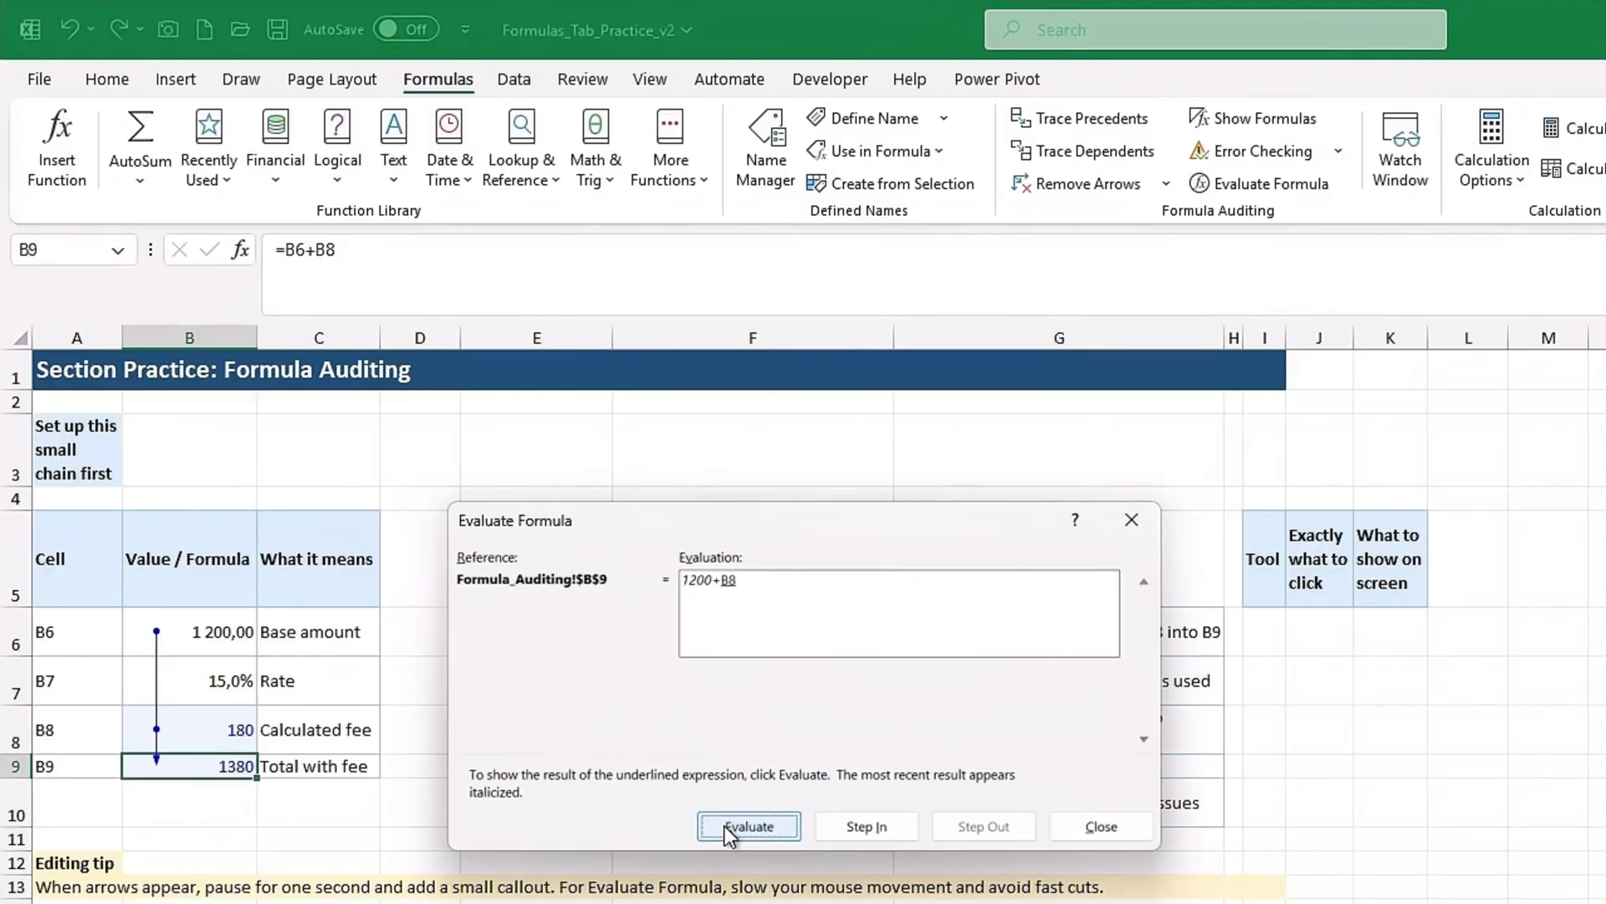
pyautogui.click(725, 825)
pyautogui.click(724, 825)
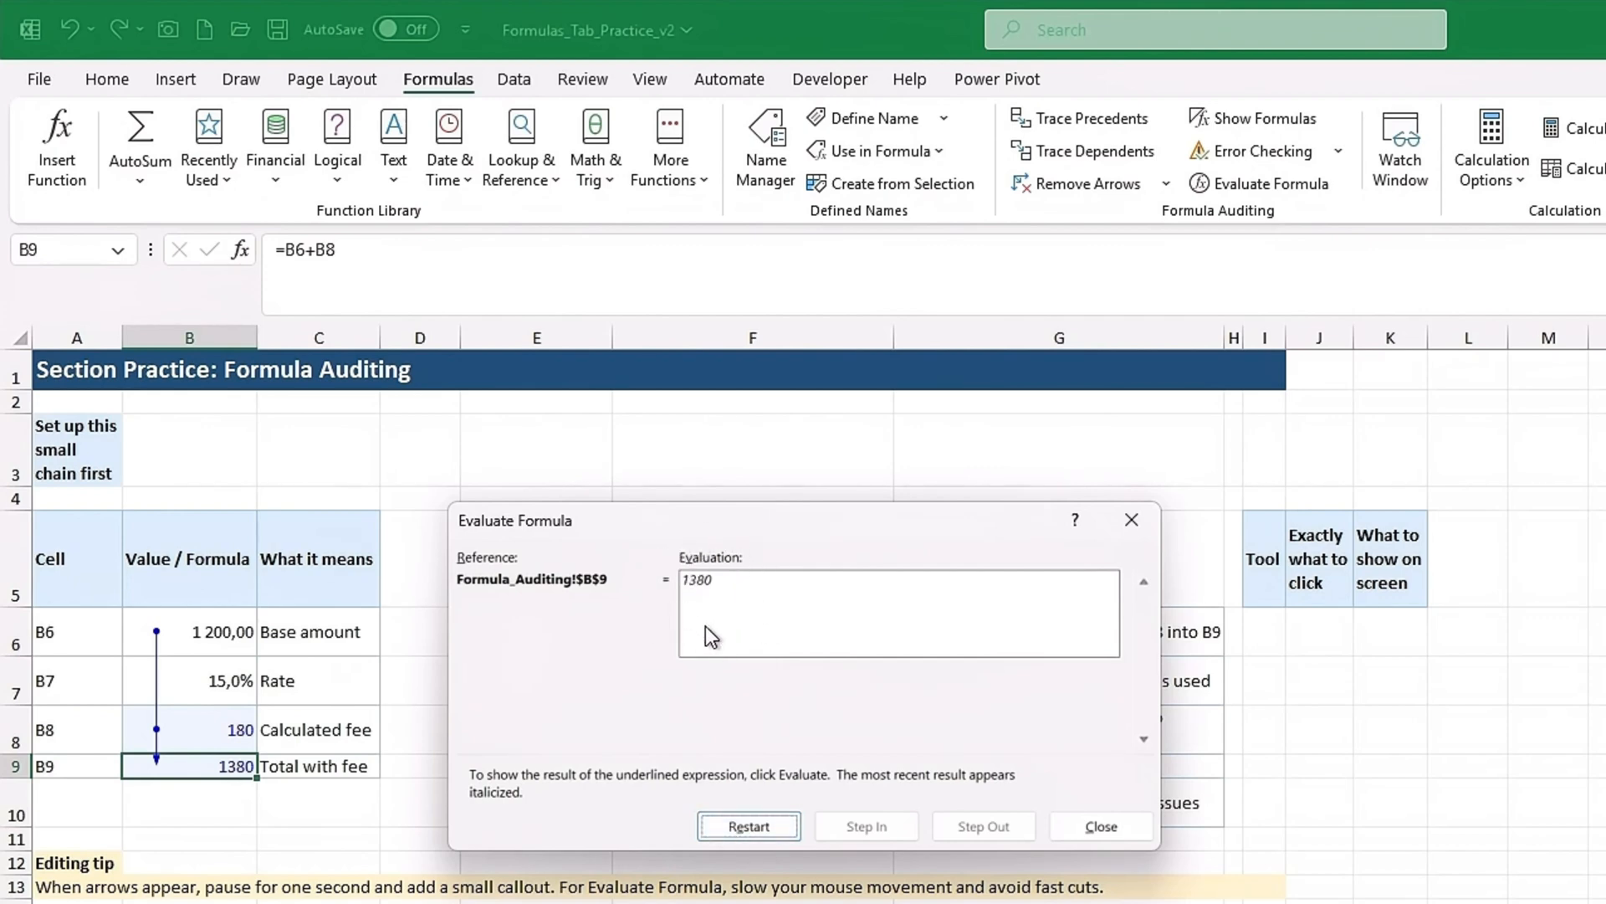
# - Finish evaluating the B9 formula and remove the tracer arrows from the Formula Auditing sheet
pyautogui.click(1101, 826)
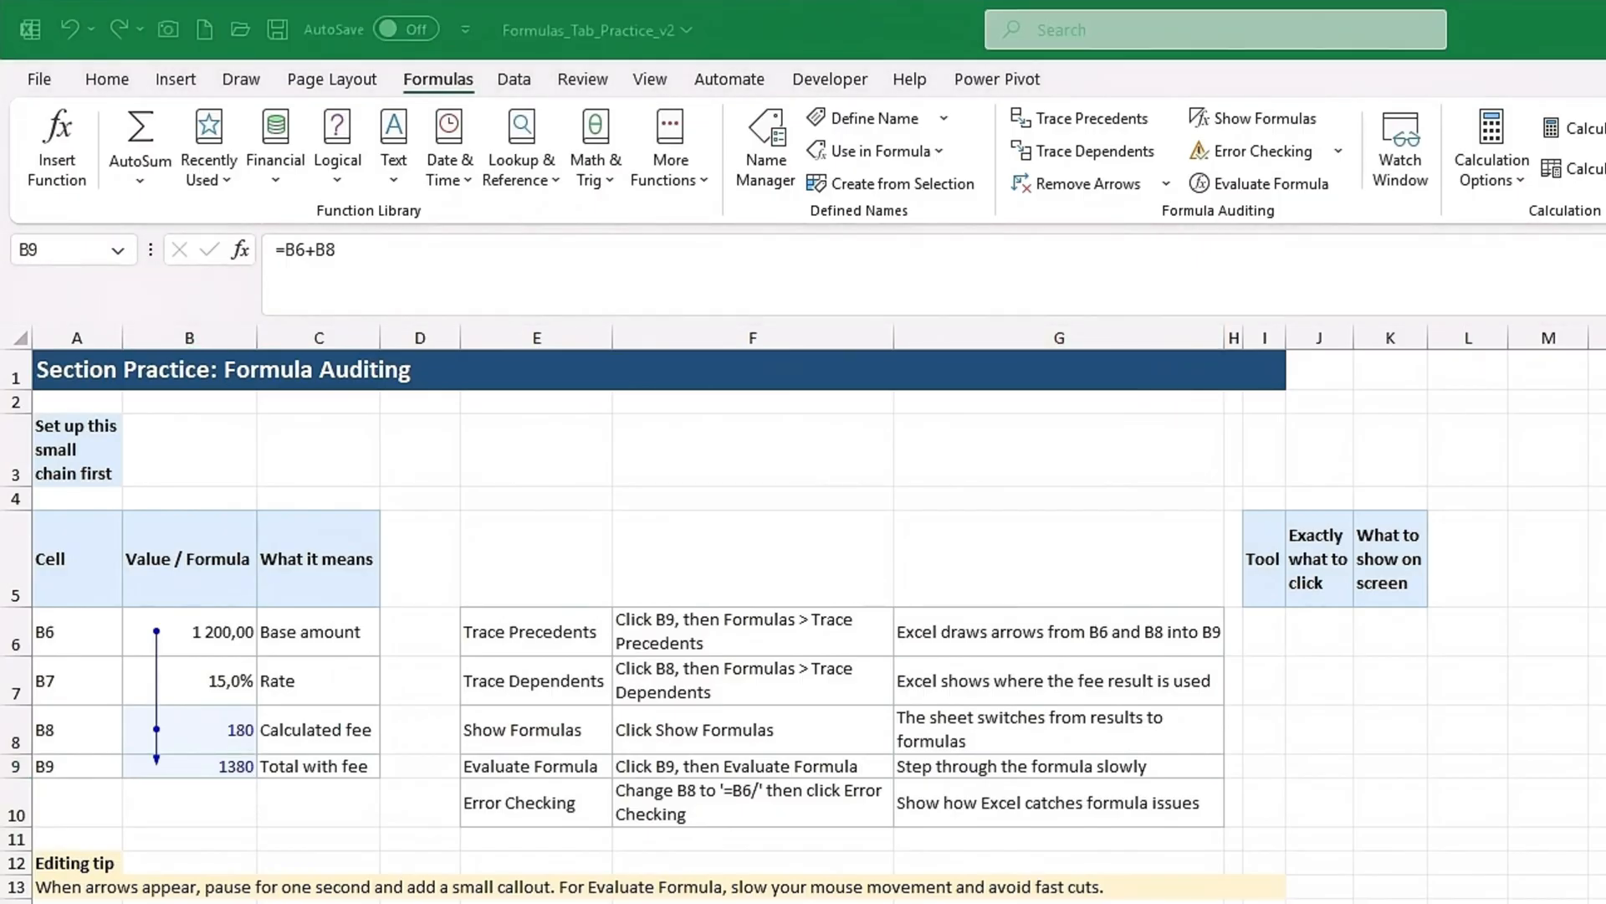
pyautogui.click(1073, 185)
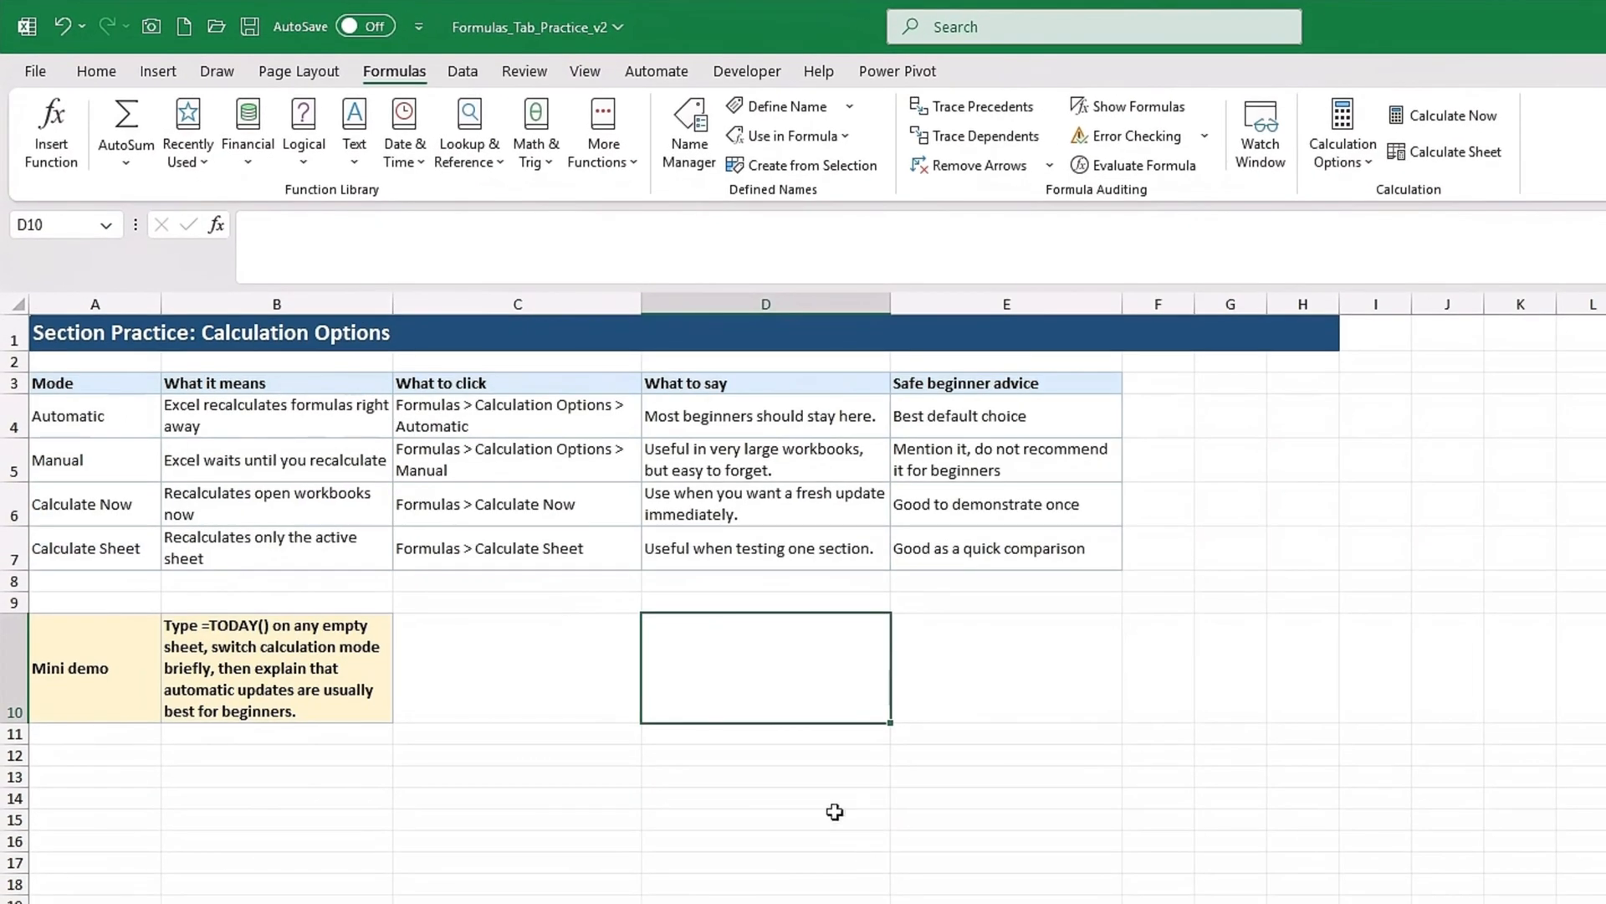
# - Review the available calculation modes and enter =TODAY() in D10 of the Calculation Options practice sheet
pyautogui.click(1341, 155)
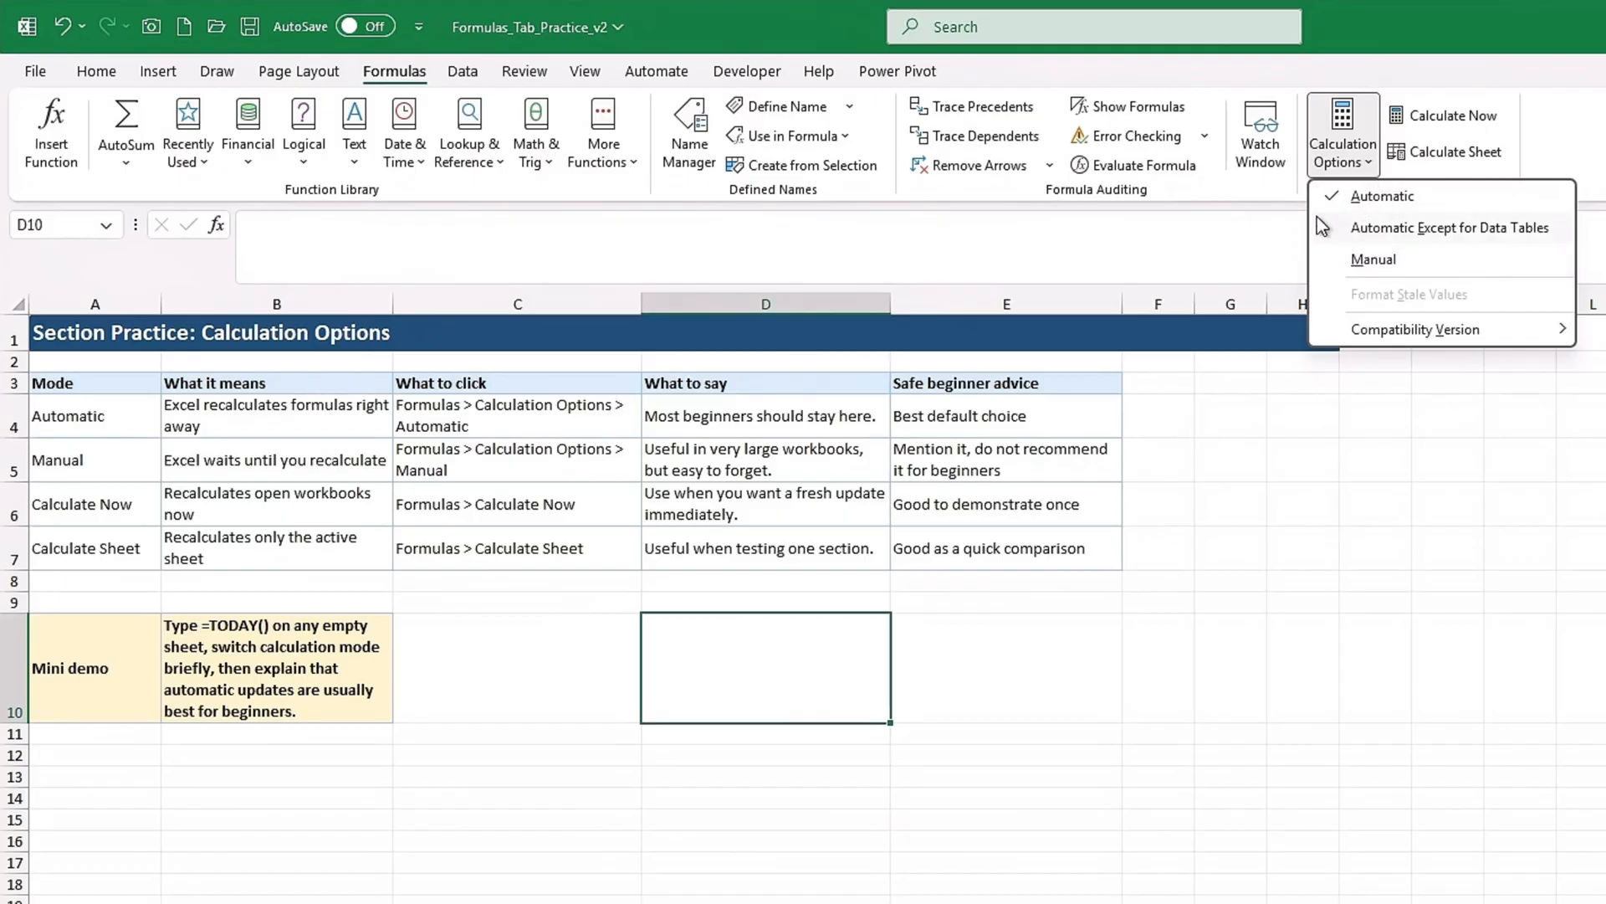
pyautogui.click(757, 652)
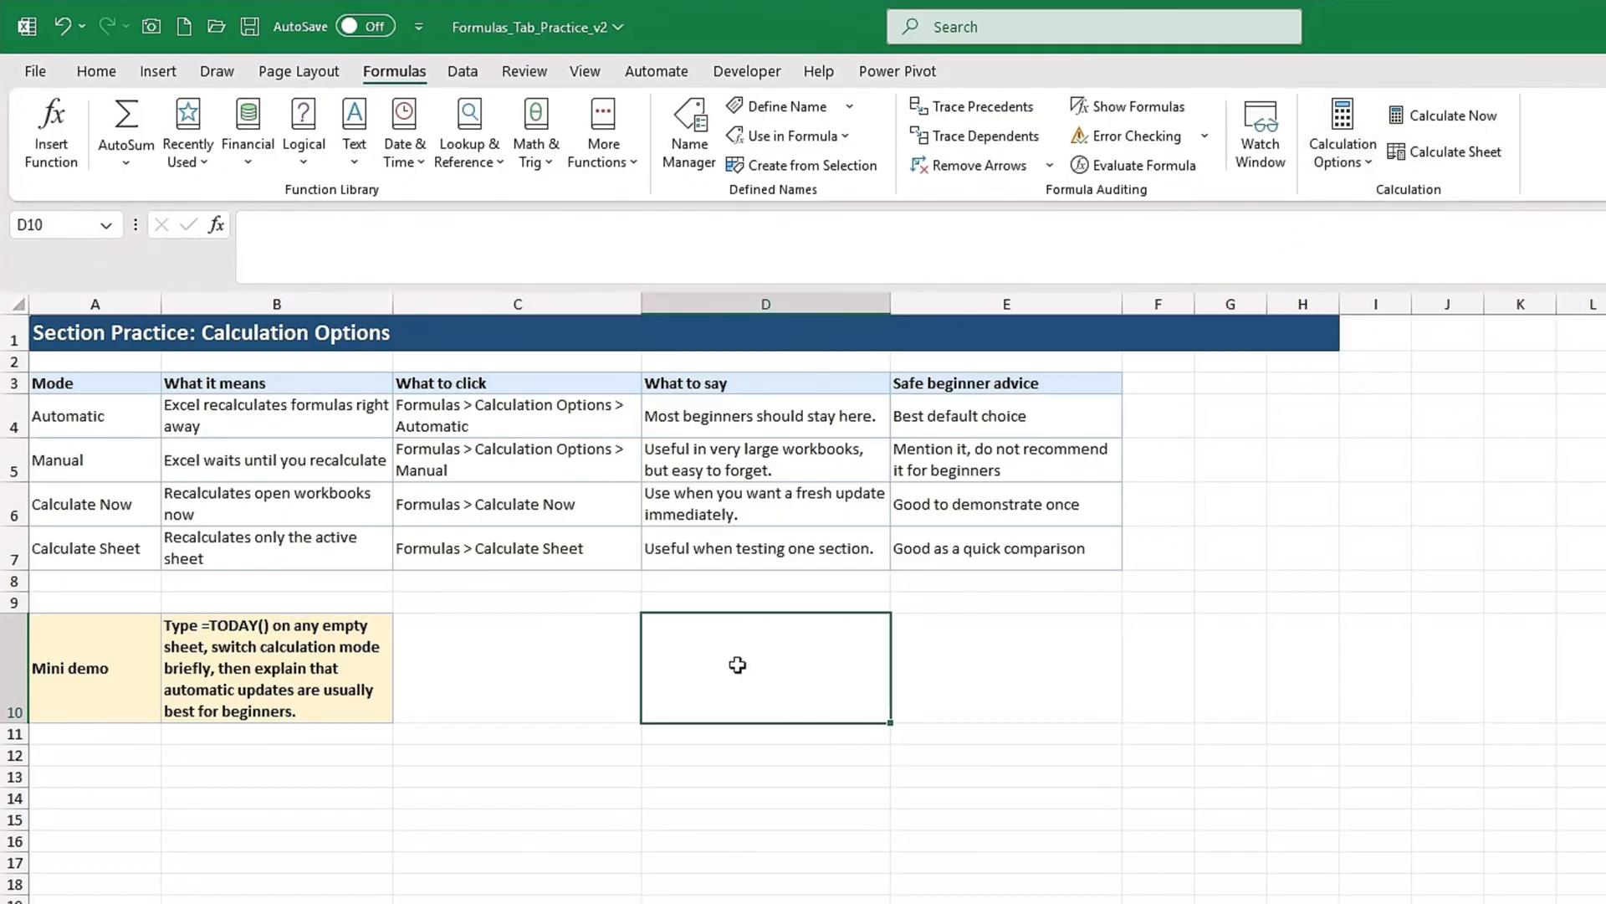
pyautogui.write('=to')
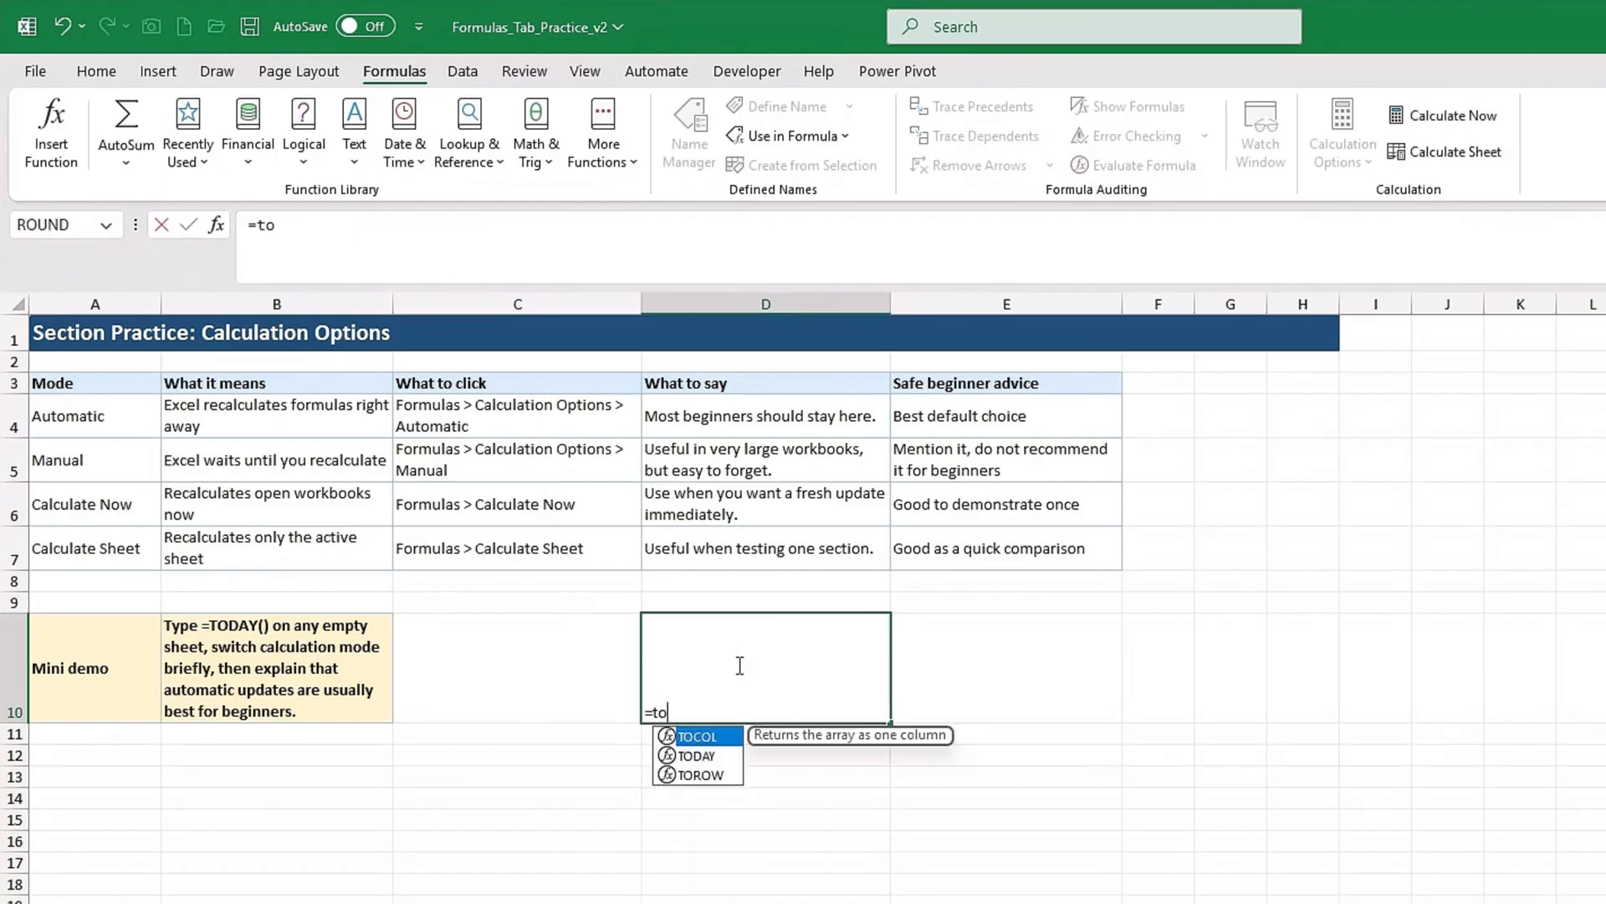
pyautogui.write('day')
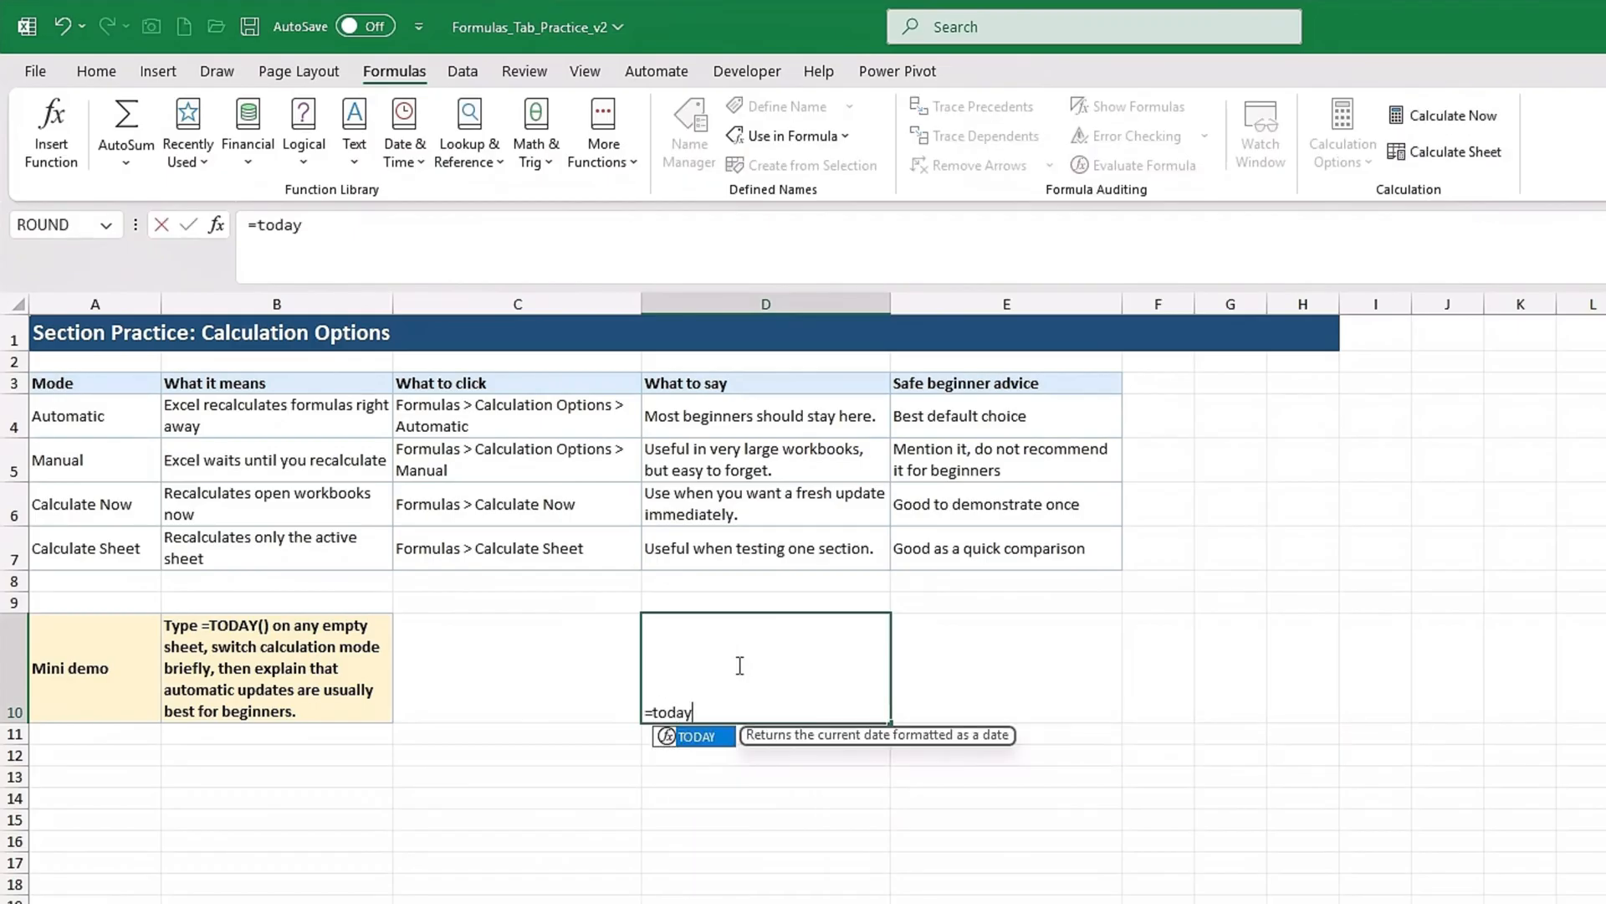
pyautogui.write('()')
pyautogui.press('Return')
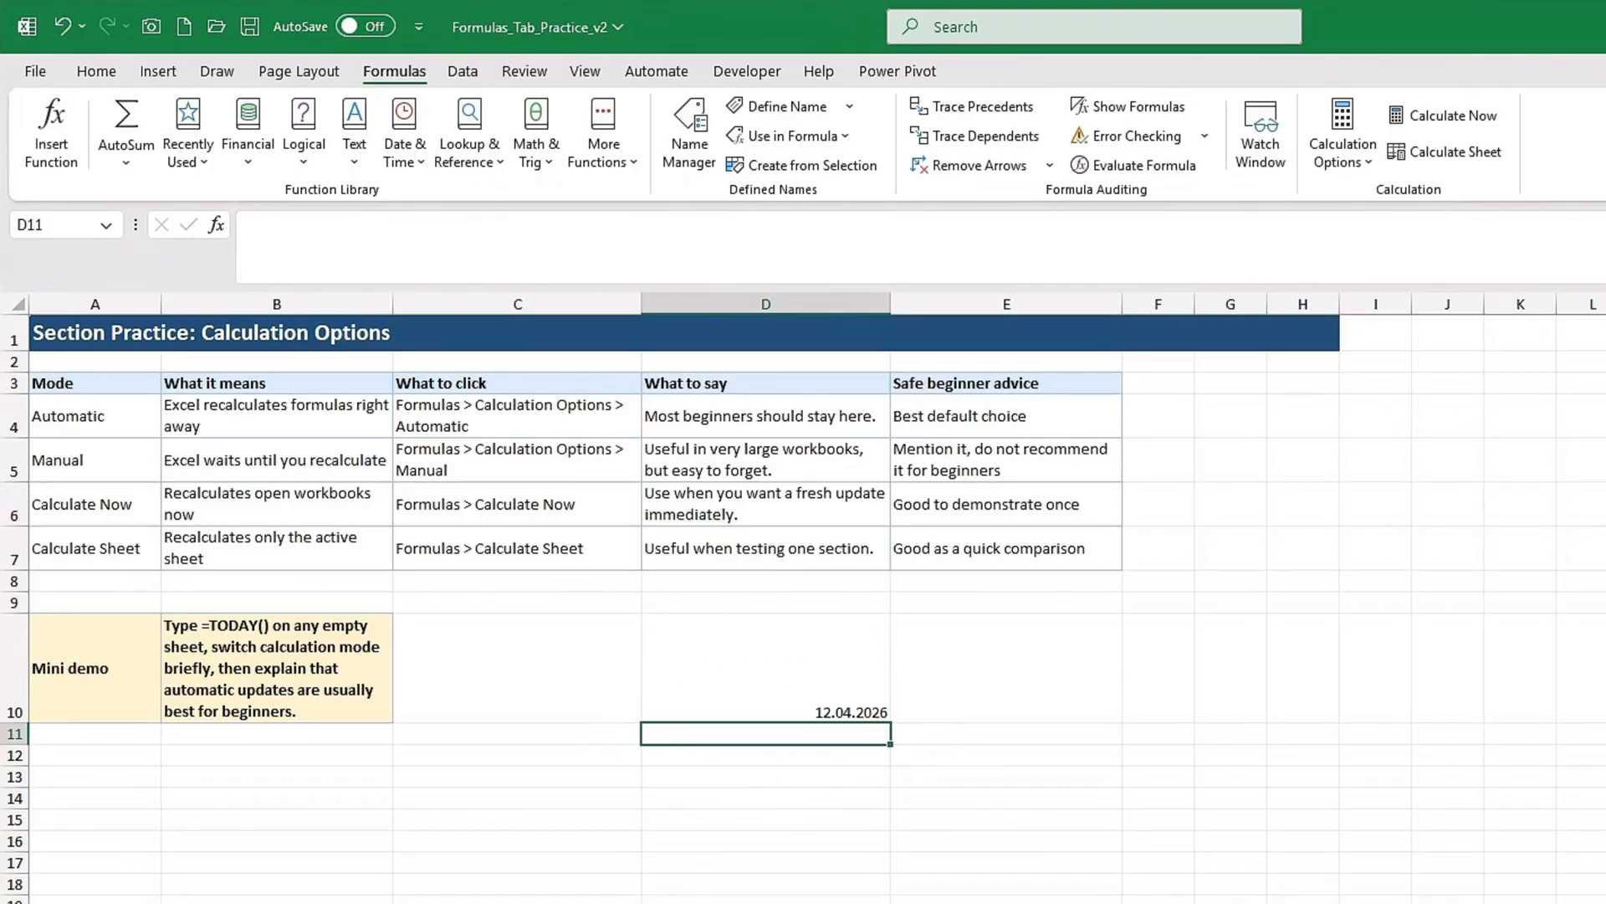
pyautogui.click(752, 666)
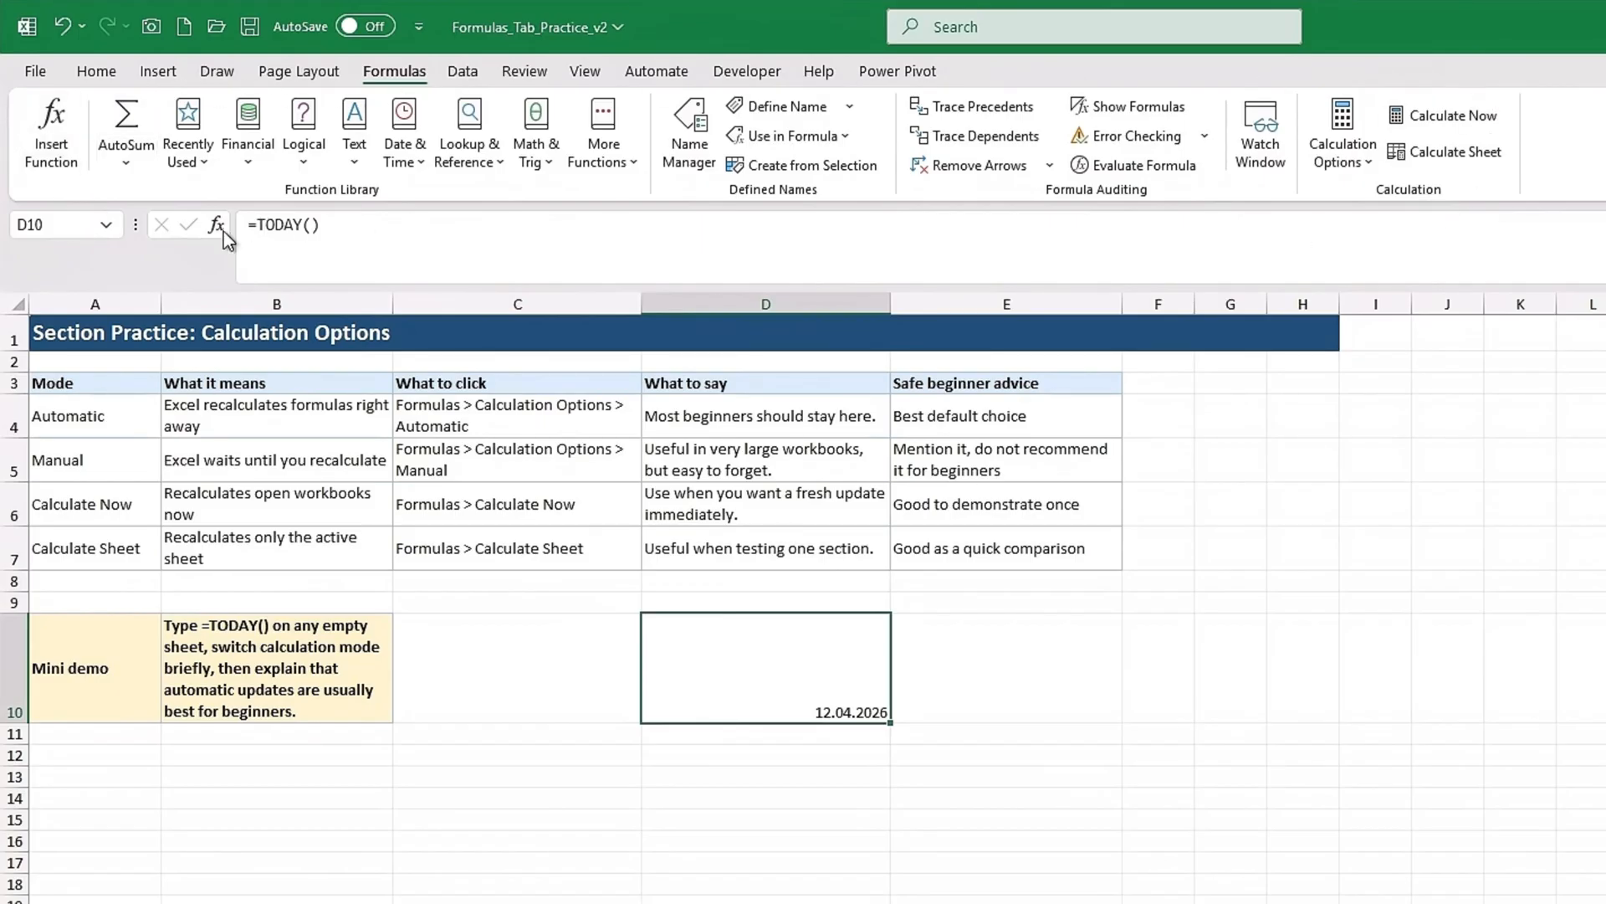
pyautogui.click(186, 142)
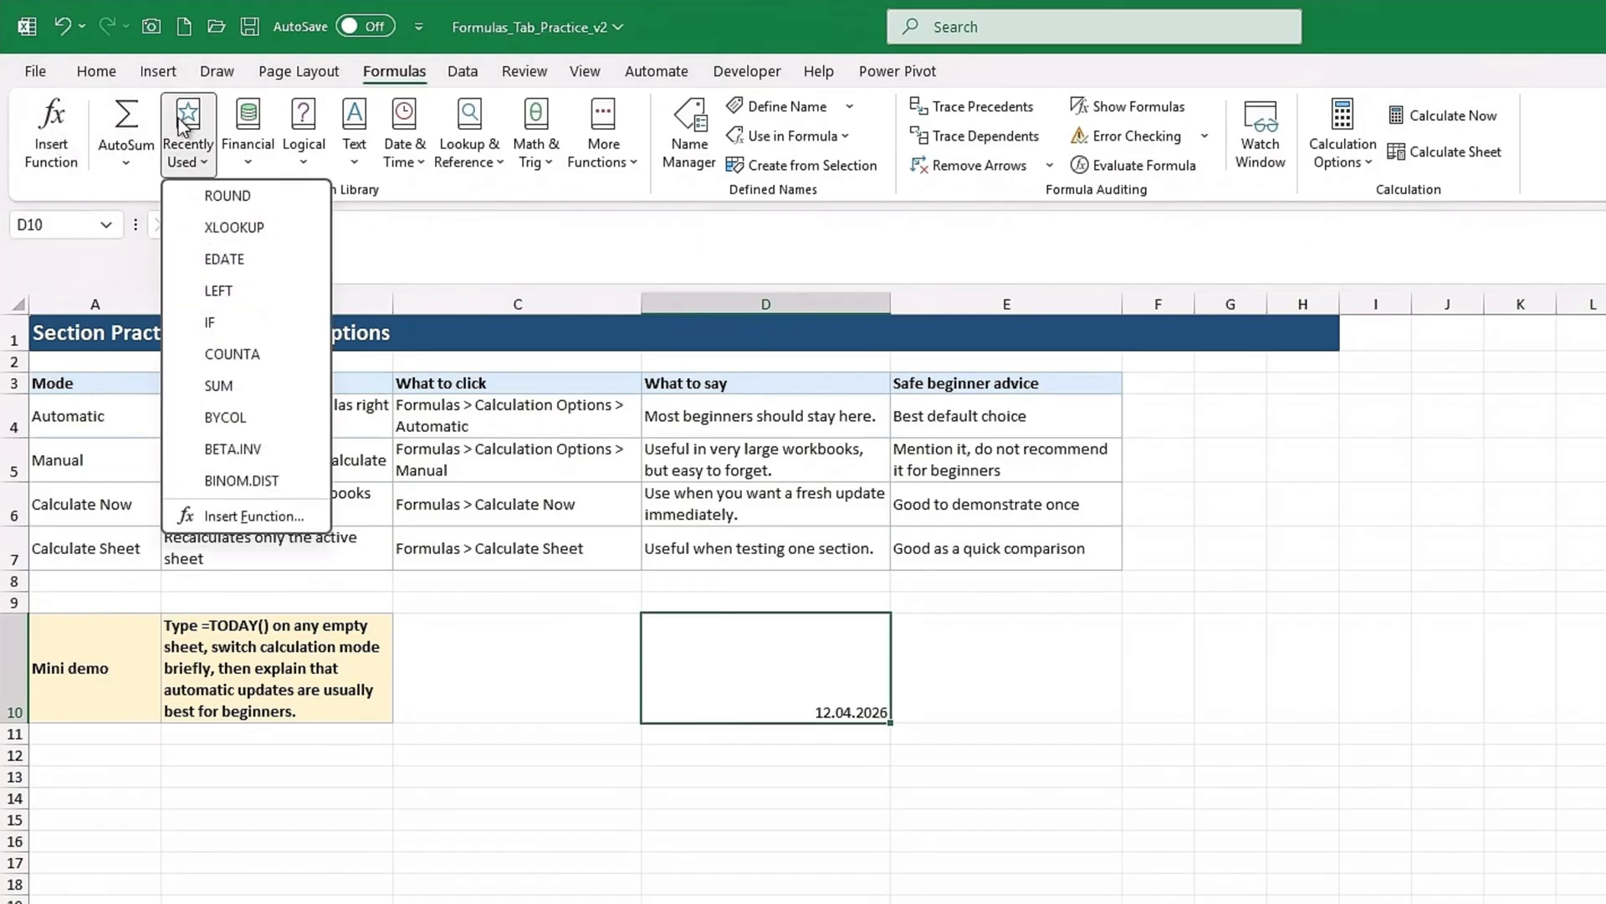
pyautogui.click(248, 144)
pyautogui.click(325, 145)
pyautogui.click(355, 142)
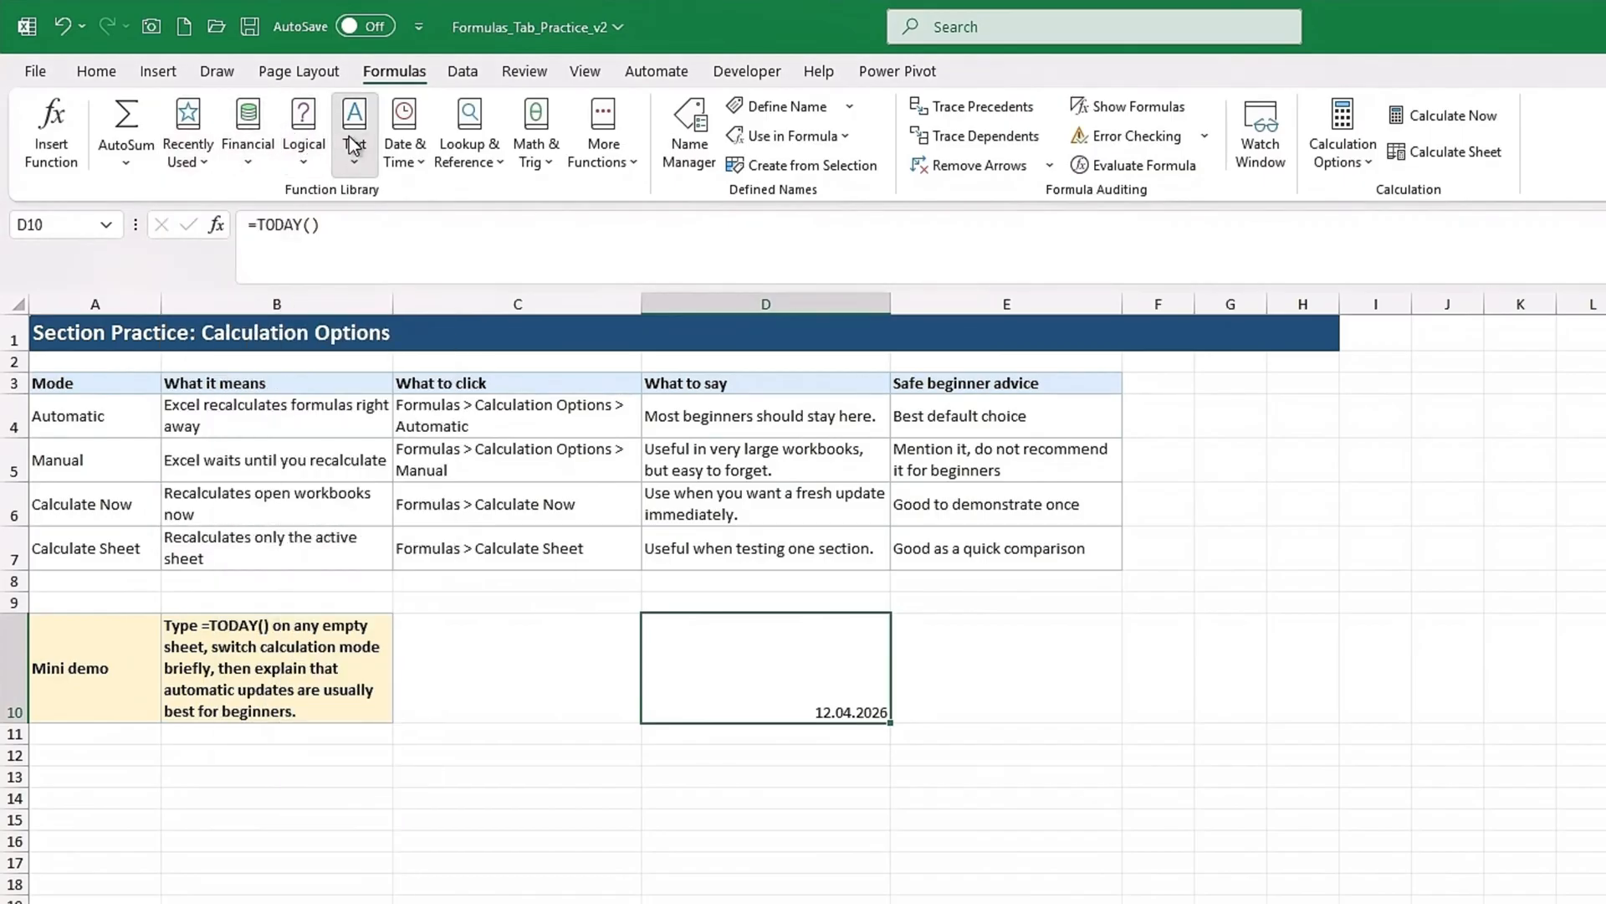
pyautogui.click(404, 144)
pyautogui.click(469, 144)
pyautogui.click(533, 148)
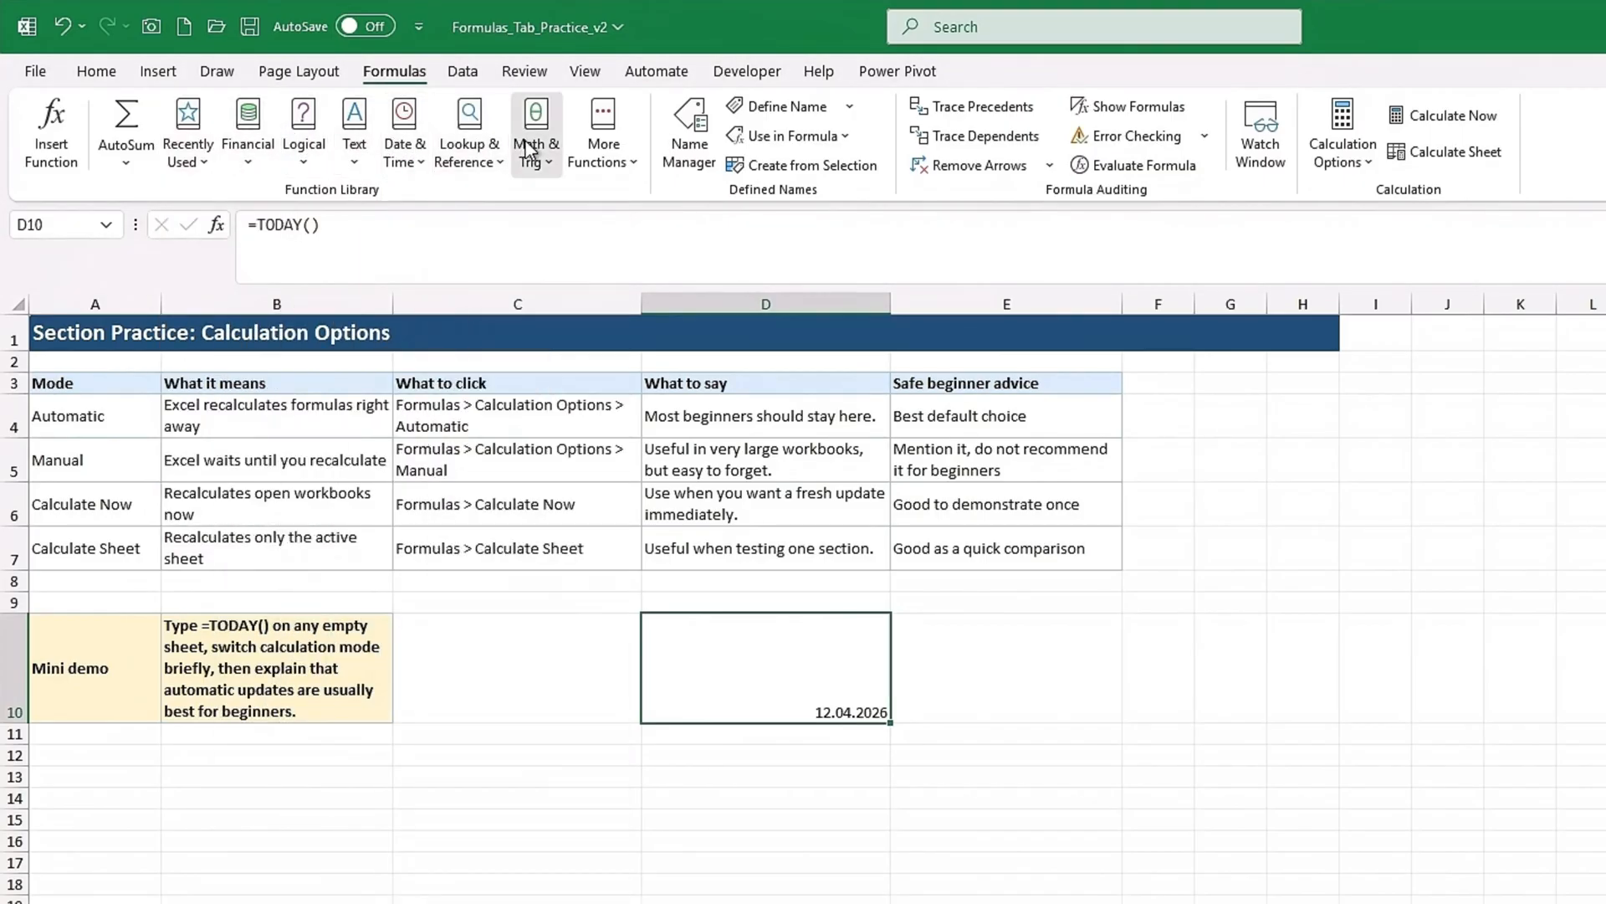
pyautogui.click(608, 144)
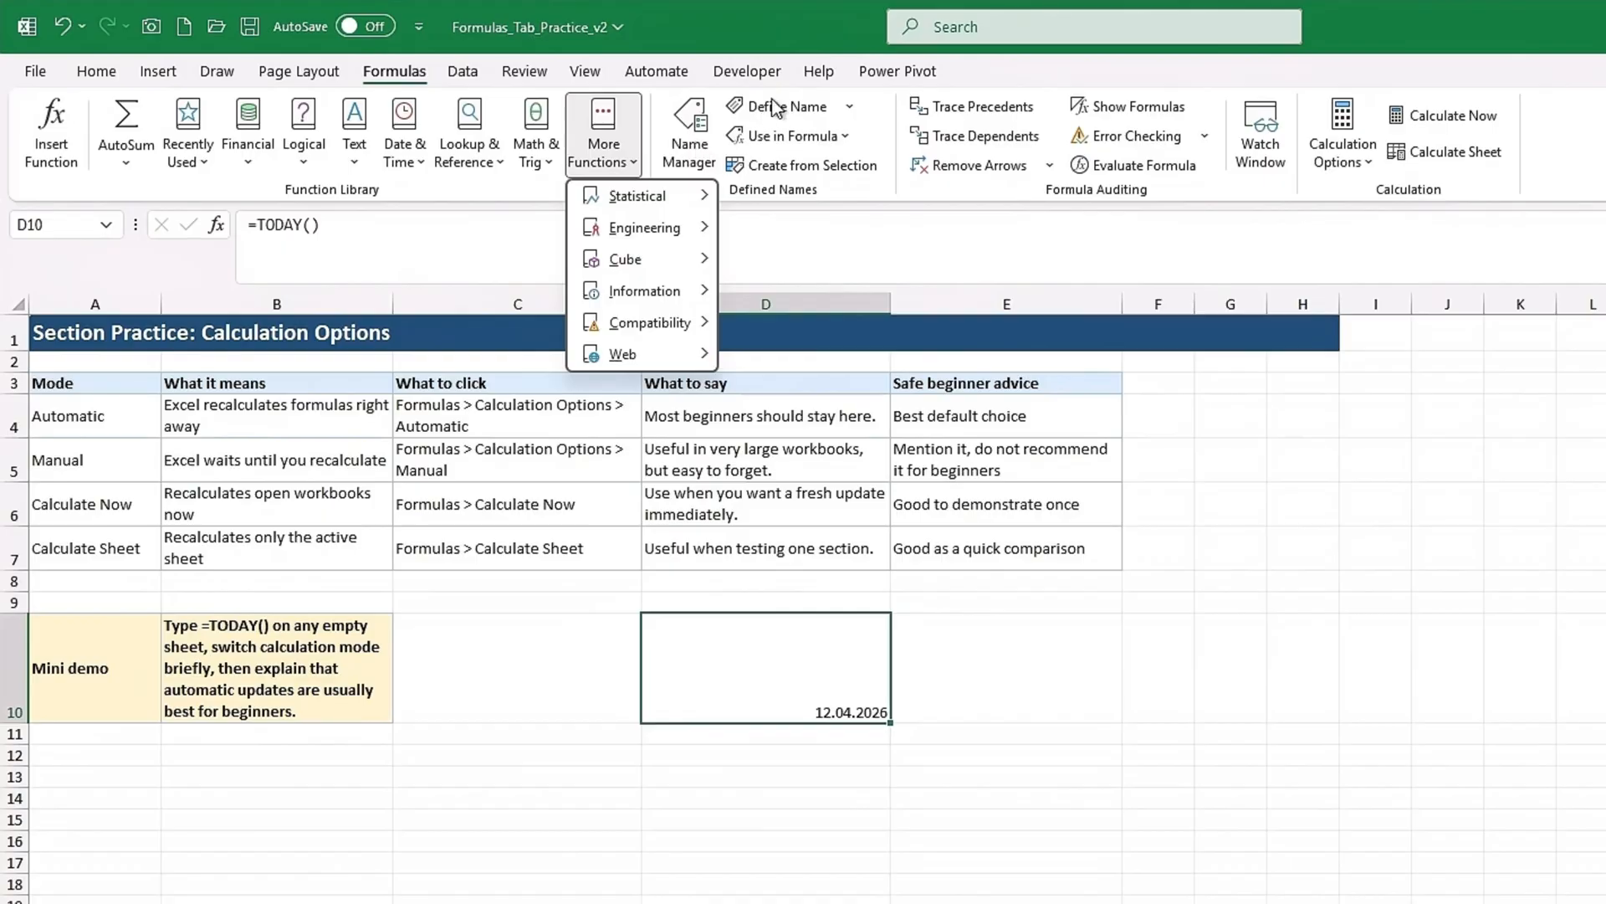
# - Insert a large heart shape spanning about columns K to R on the blank sheet and fill it with standard red
pyautogui.click(820, 42)
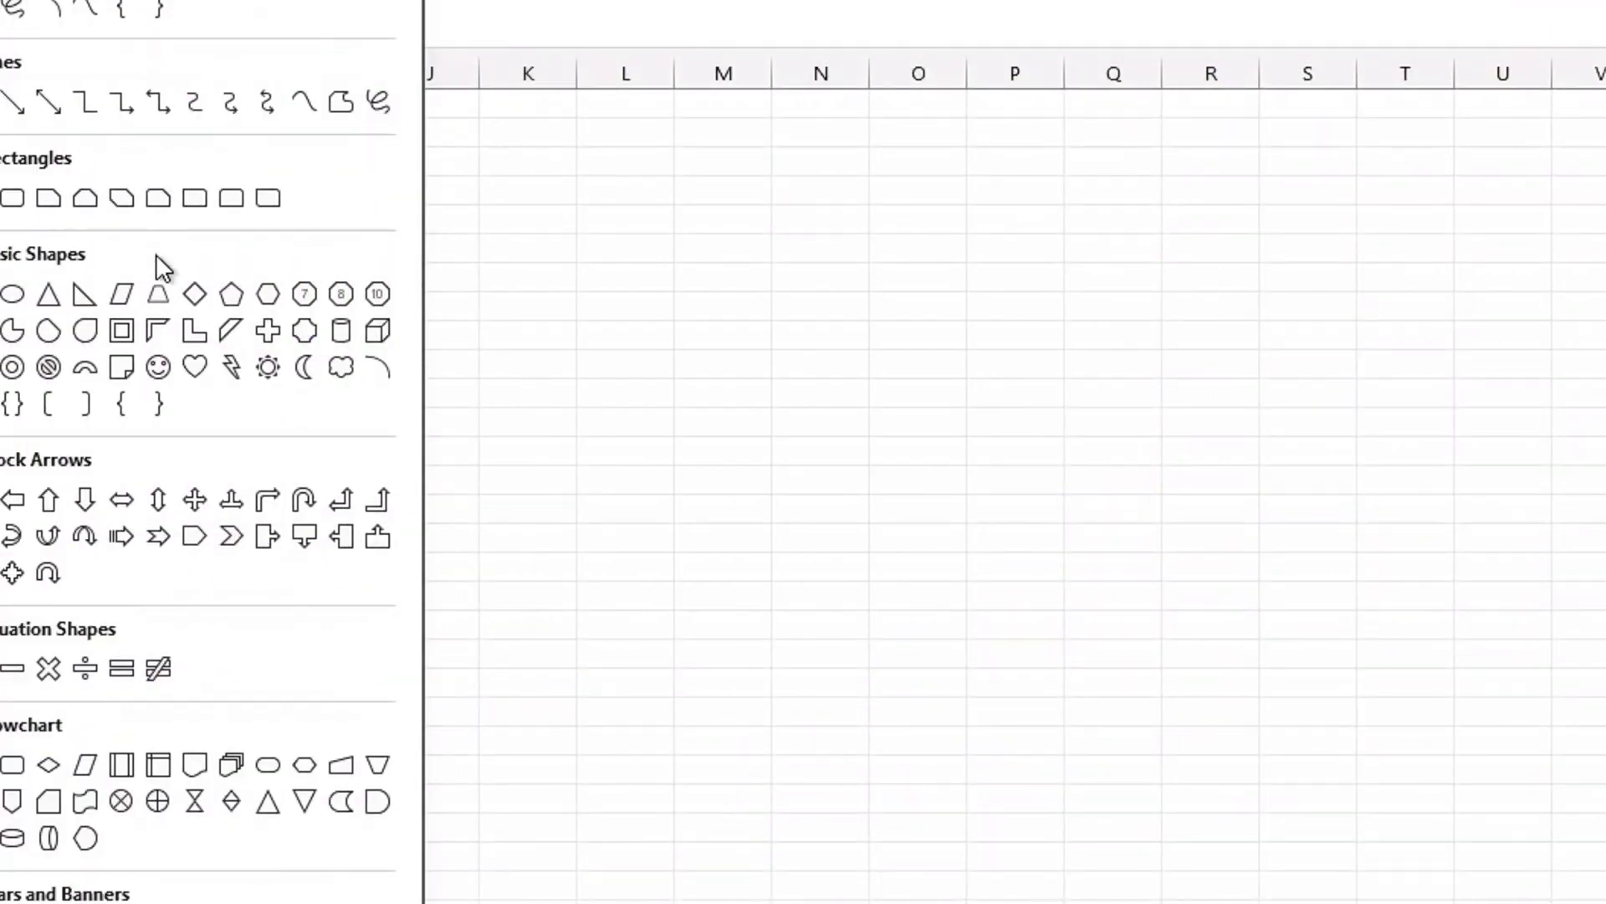
pyautogui.click(194, 367)
pyautogui.moveTo(478, 311); pyautogui.dragTo(1179, 819)
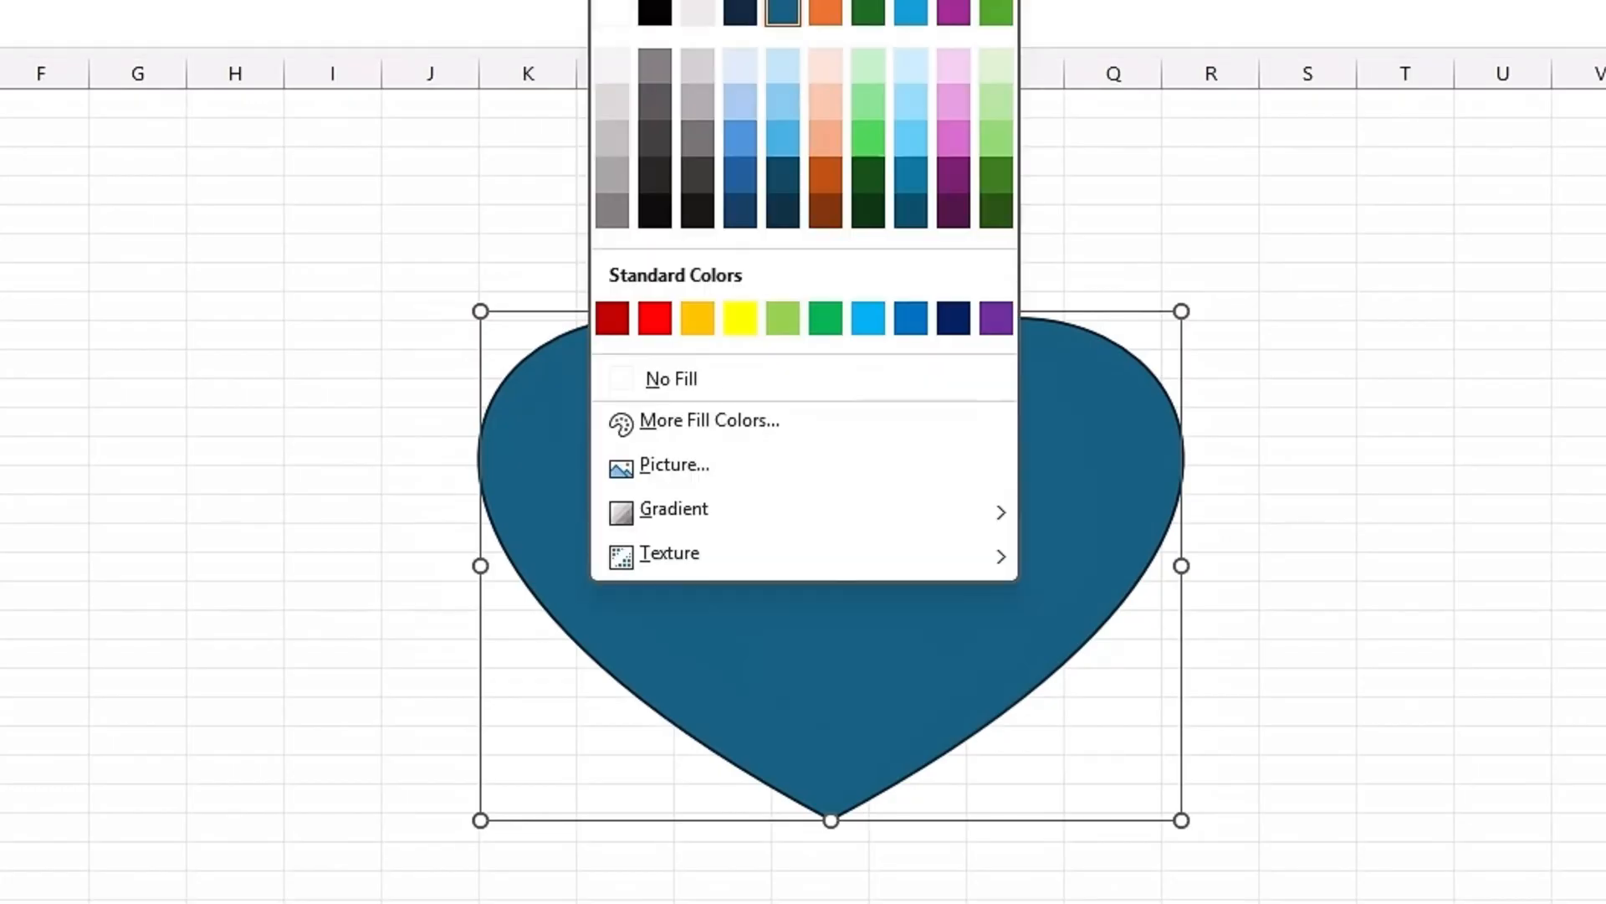
pyautogui.click(655, 317)
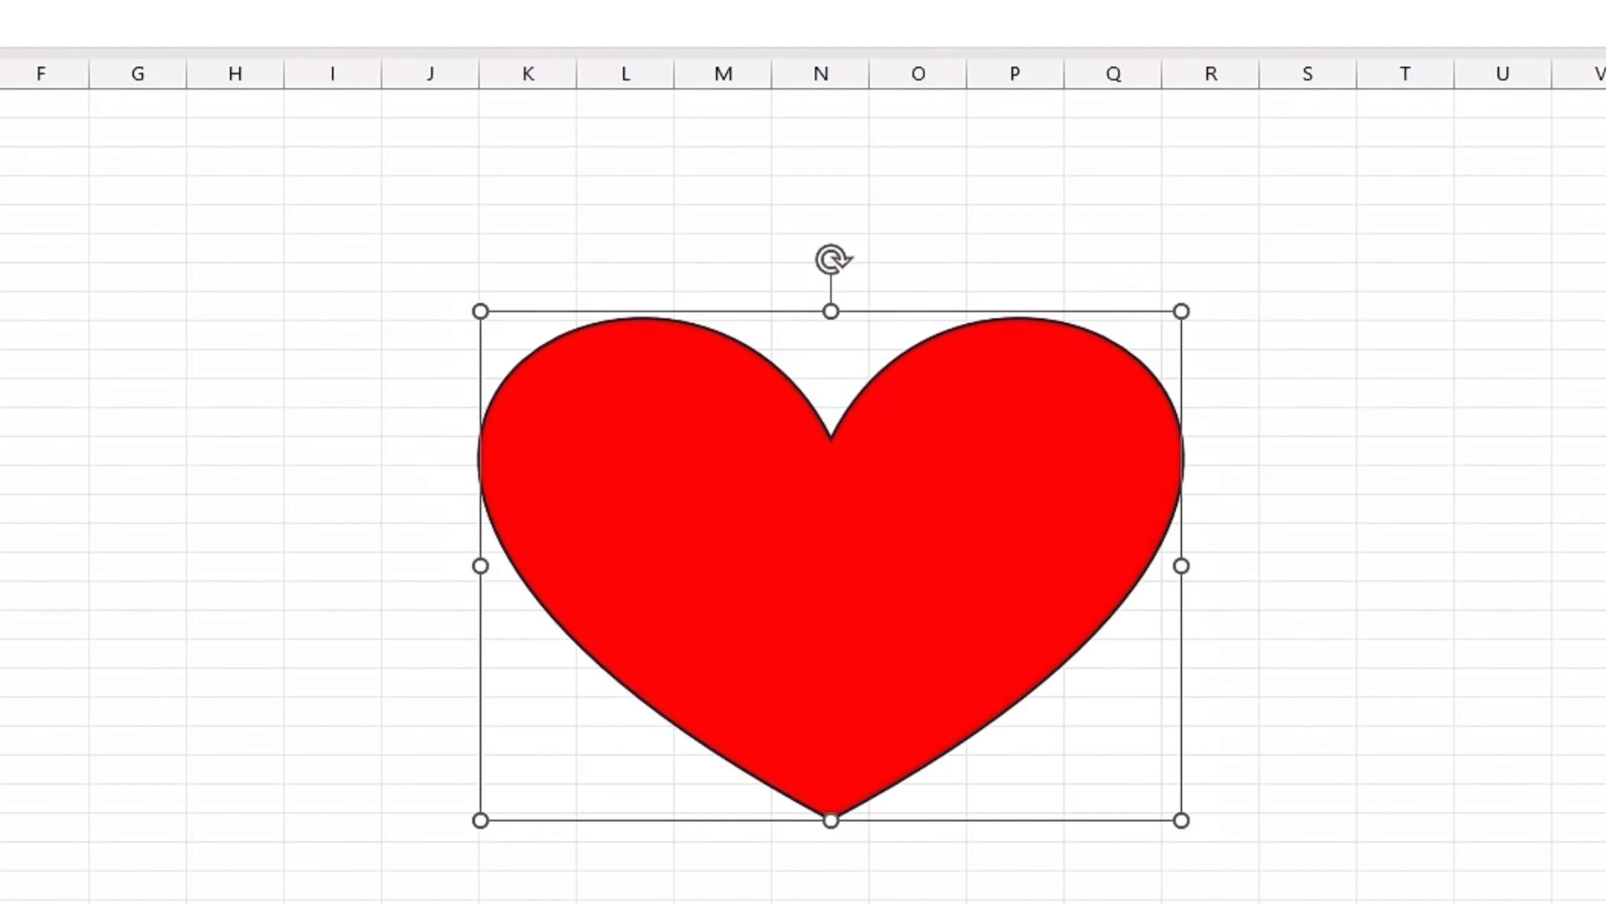
# - Handwrite SEE YOU SOON in dark red ink over two lines above the heart, across about columns K to R
pyautogui.moveTo(650, 135)
pyautogui.mouseDown()
pyautogui.moveTo(627, 204)
pyautogui.moveTo(559, 225)
pyautogui.mouseUp()
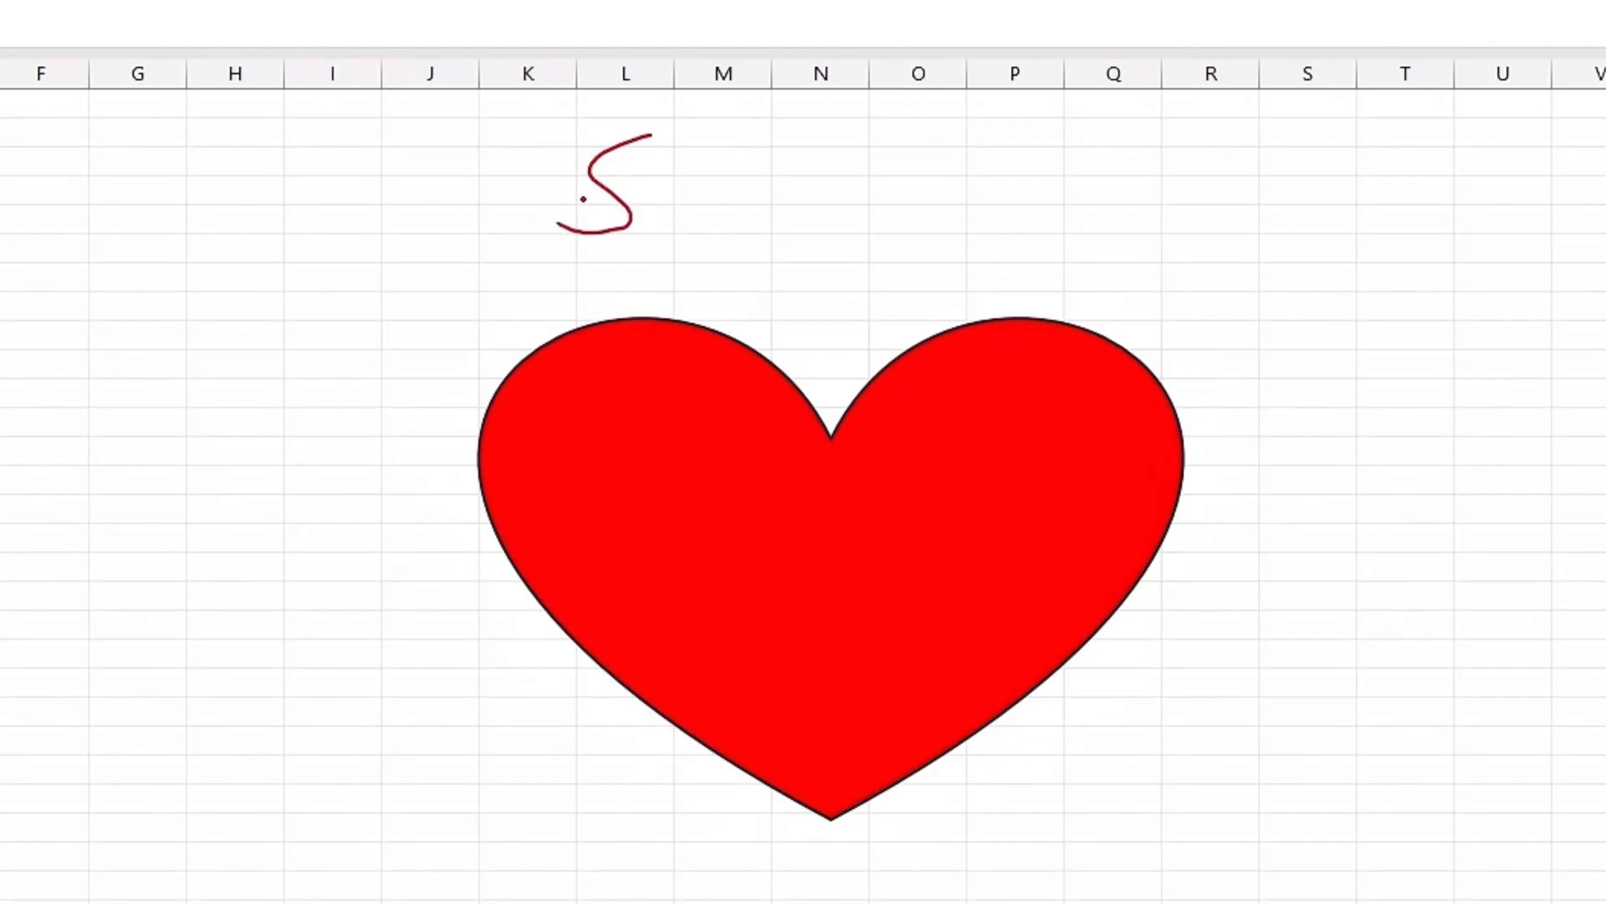
pyautogui.moveTo(674, 156); pyautogui.dragTo(730, 232)
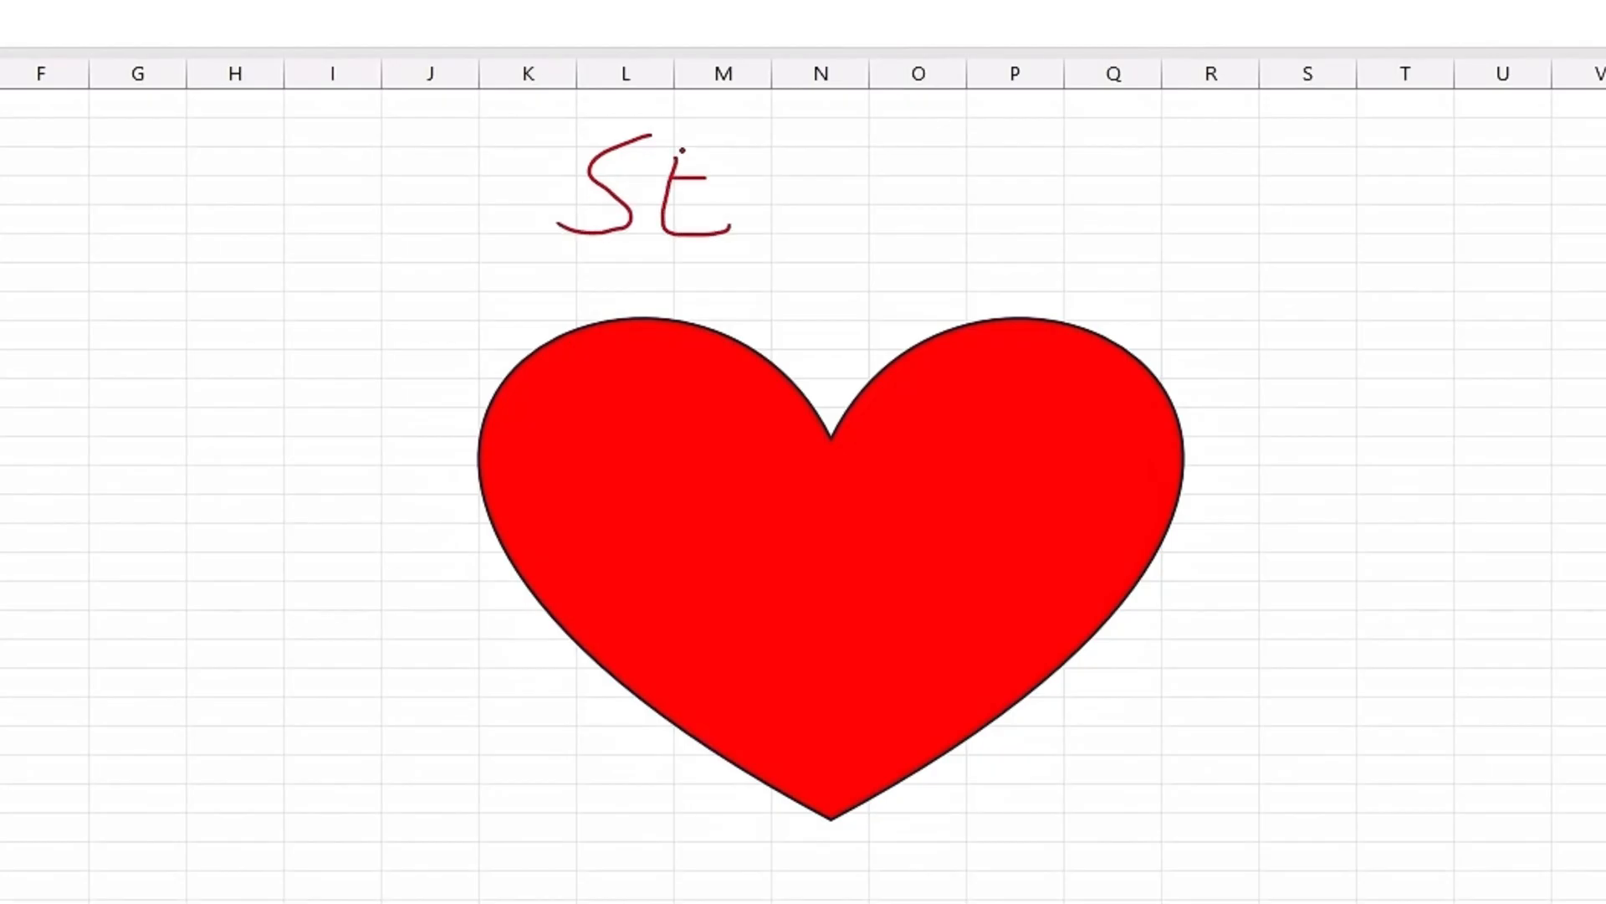
pyautogui.moveTo(679, 149)
pyautogui.mouseDown()
pyautogui.moveTo(763, 147)
pyautogui.moveTo(819, 245)
pyautogui.mouseUp()
pyautogui.moveTo(754, 196)
pyautogui.mouseDown()
pyautogui.moveTo(806, 192)
pyautogui.moveTo(843, 155)
pyautogui.moveTo(927, 209)
pyautogui.moveTo(912, 251)
pyautogui.mouseUp()
pyautogui.click(983, 219)
pyautogui.moveTo(1003, 181)
pyautogui.mouseDown()
pyautogui.moveTo(991, 204)
pyautogui.moveTo(1040, 177)
pyautogui.moveTo(1009, 179)
pyautogui.mouseUp()
pyautogui.moveTo(1079, 241); pyautogui.dragTo(1161, 138)
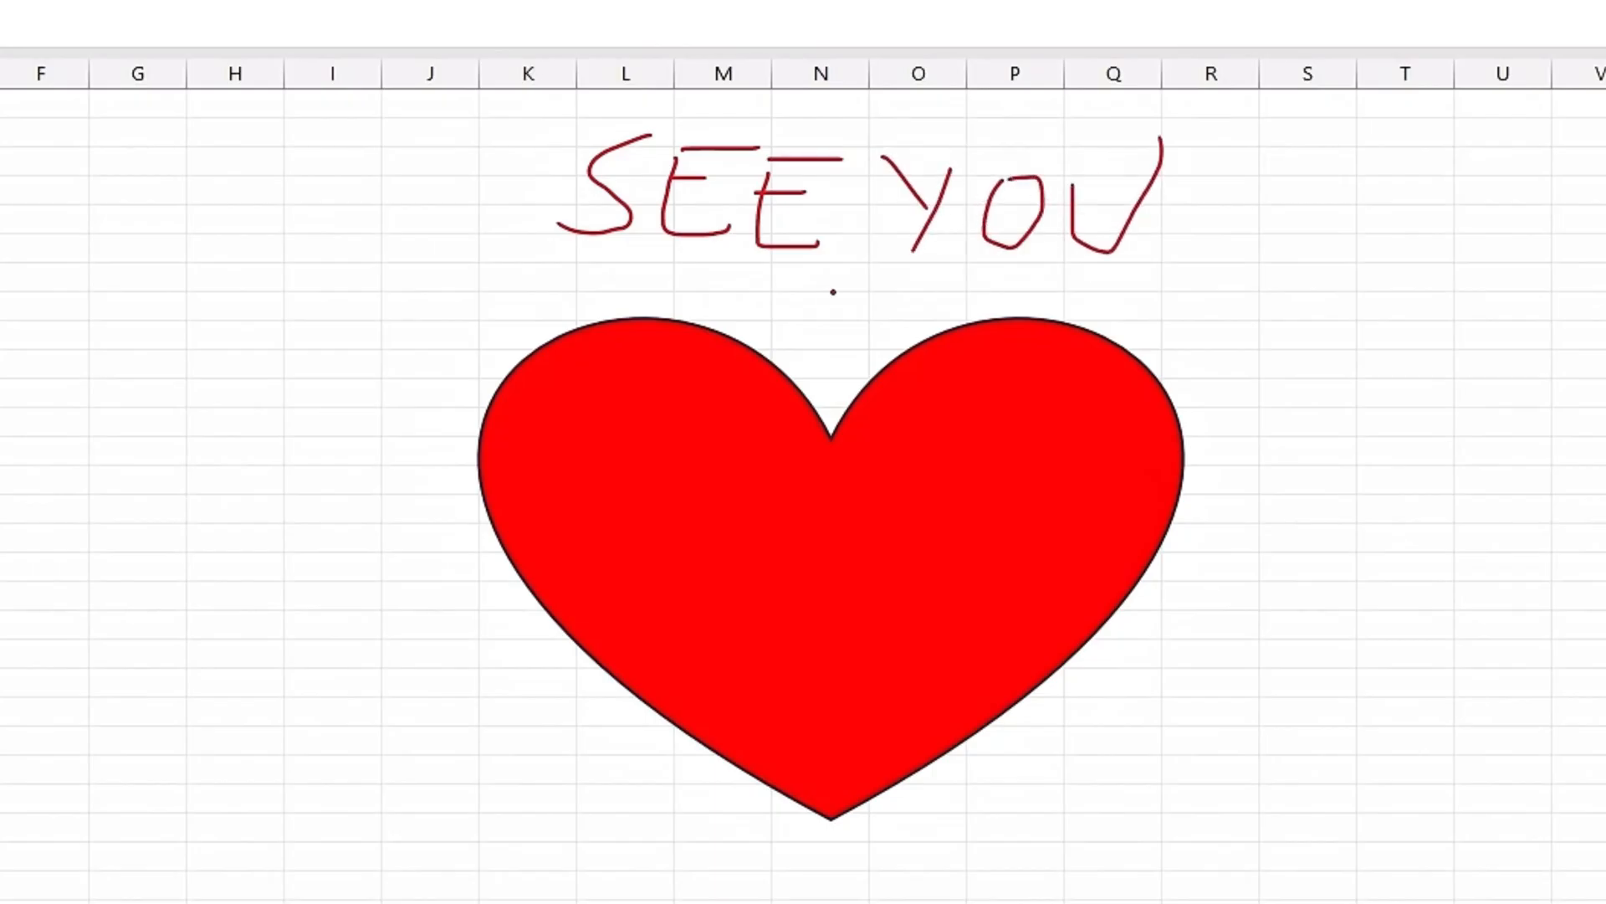
pyautogui.moveTo(791, 279)
pyautogui.mouseDown()
pyautogui.moveTo(807, 301)
pyautogui.moveTo(766, 328)
pyautogui.mouseUp()
pyautogui.moveTo(860, 276)
pyautogui.mouseDown()
pyautogui.moveTo(926, 281)
pyautogui.moveTo(978, 333)
pyautogui.moveTo(1002, 264)
pyautogui.moveTo(1047, 285)
pyautogui.moveTo(1055, 264)
pyautogui.mouseUp()
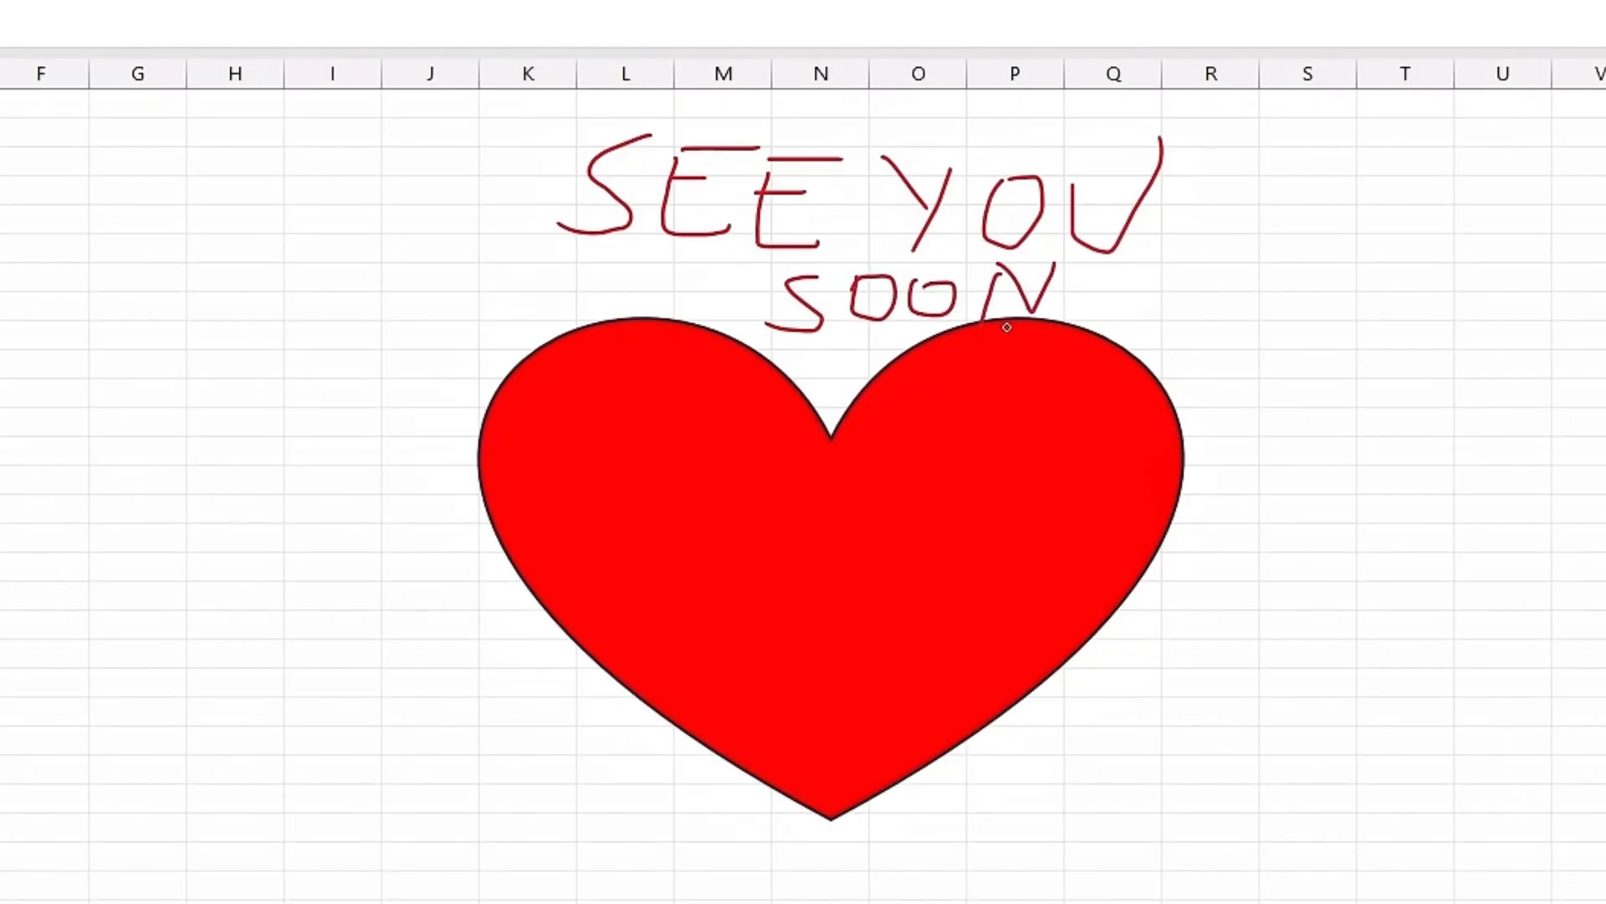